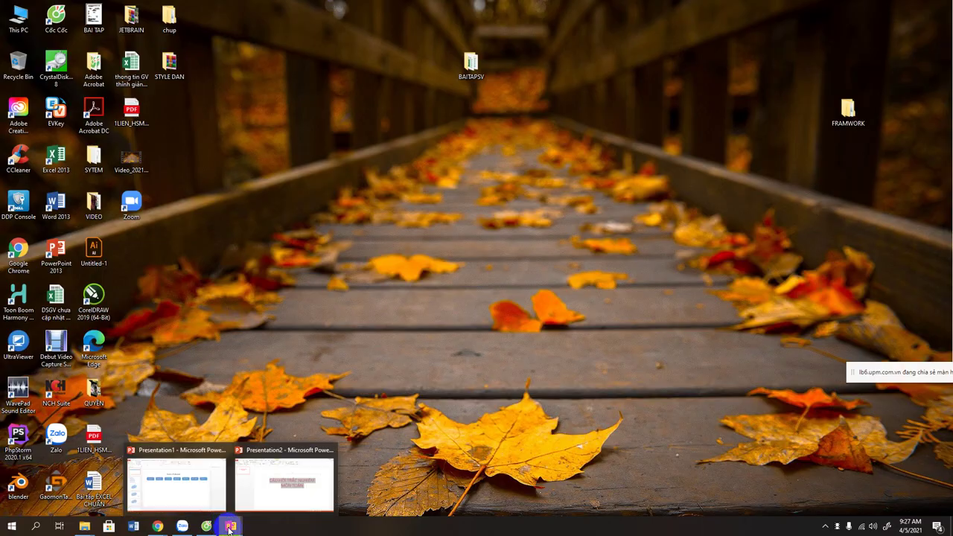
Step: Set the quiz title 'CÂU HỎI TRẮC NGHIỆM MÔN TOÁN' to font size 32
{"action": "left_click", "coordinate": [259, 483]}
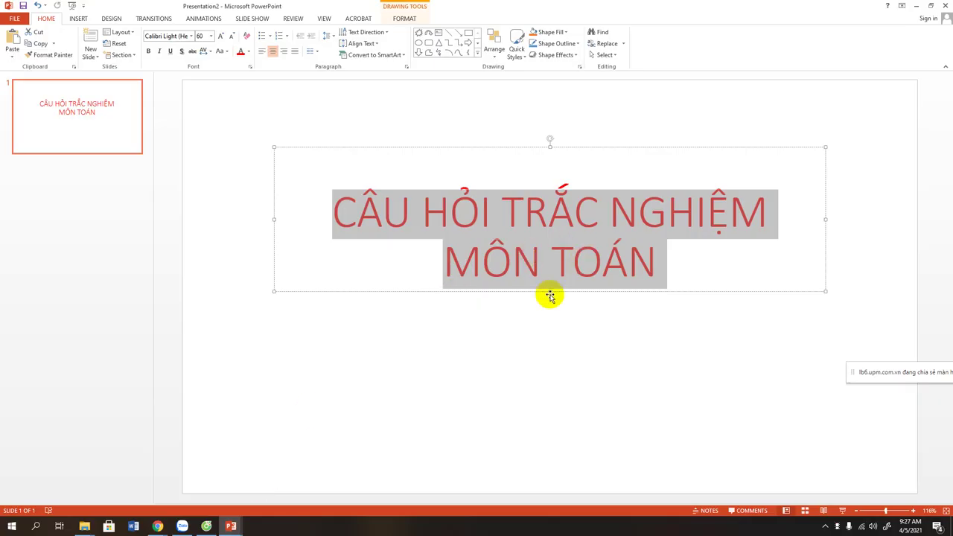
{"action": "double_click", "coordinate": [485, 246]}
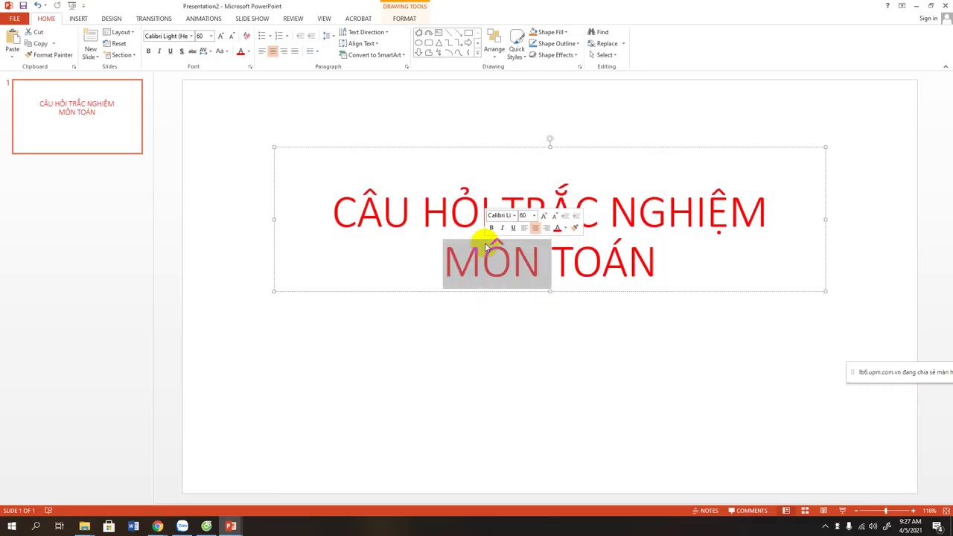
{"action": "triple_click", "coordinate": [483, 247]}
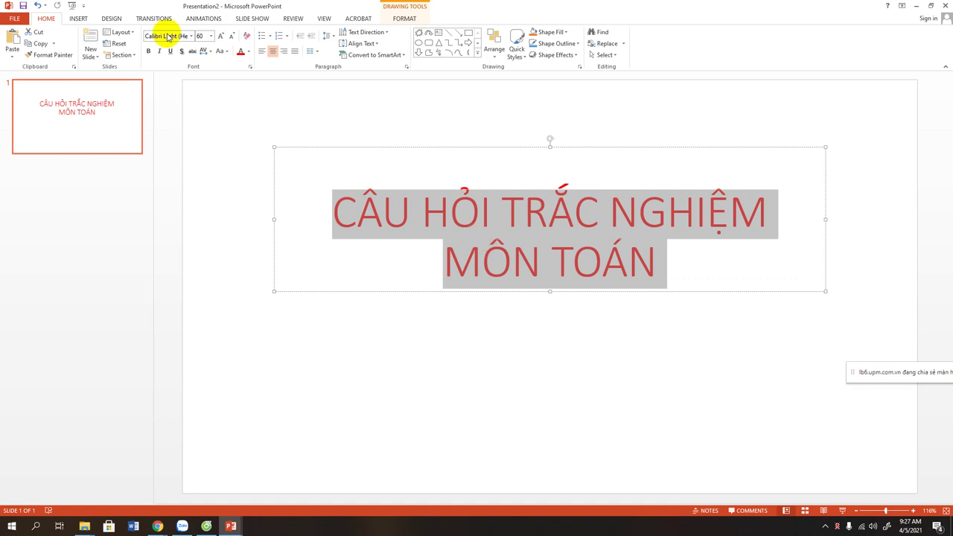
{"action": "left_click", "coordinate": [211, 36]}
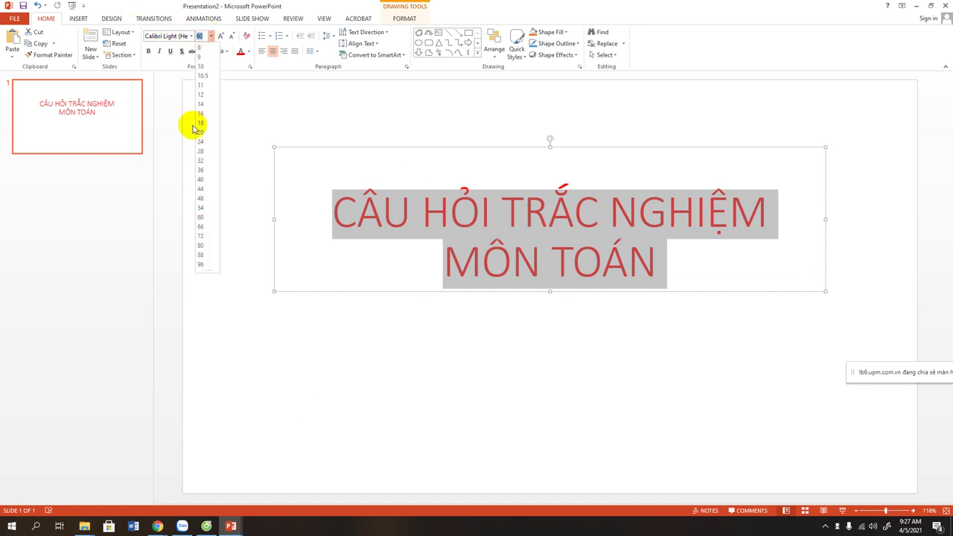
{"action": "left_click", "coordinate": [200, 163]}
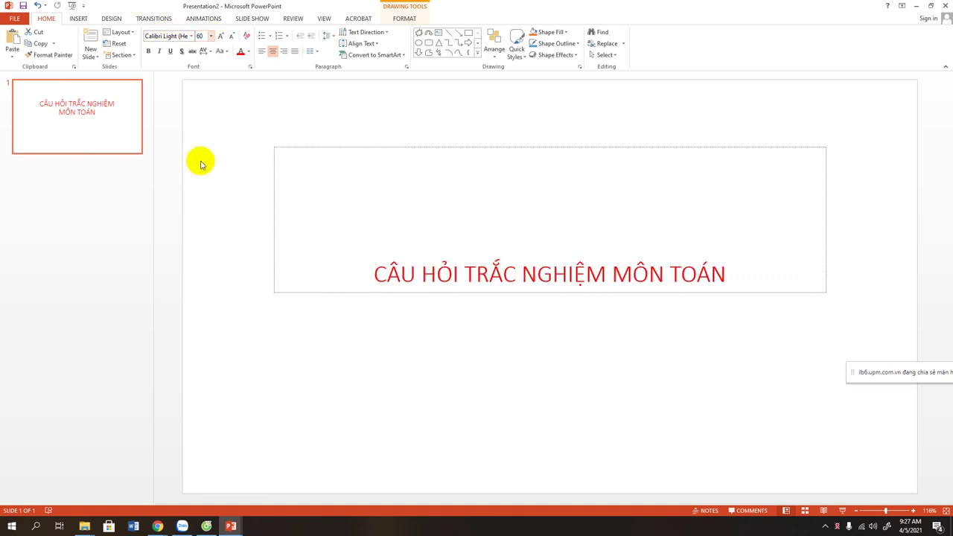
Step: Shrink the title box to one line and move it to the top of the slide
{"action": "left_click", "coordinate": [548, 290]}
{"action": "left_click_drag", "start_coordinate": [548, 290], "coordinate": [544, 185]}
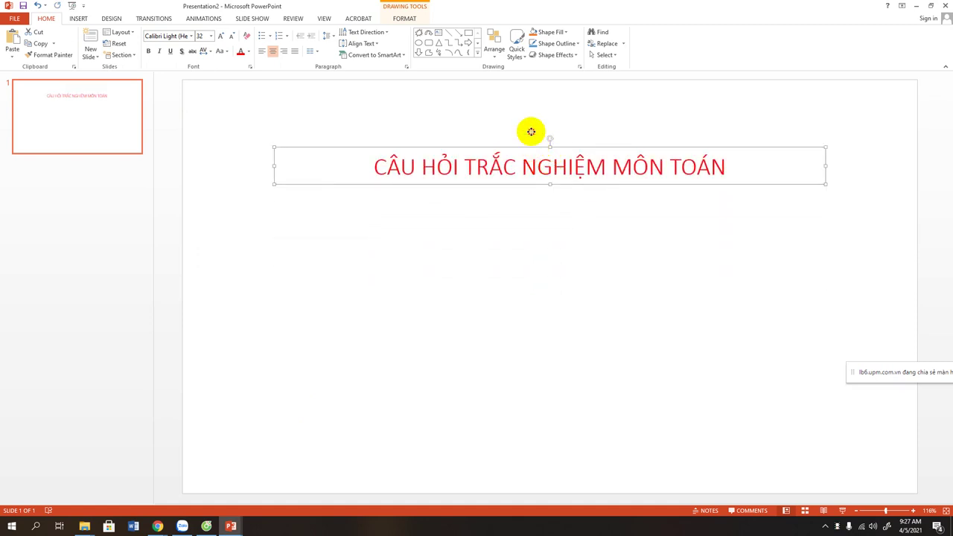
{"action": "left_click_drag", "start_coordinate": [534, 148], "coordinate": [530, 90]}
{"action": "left_click", "coordinate": [540, 225]}
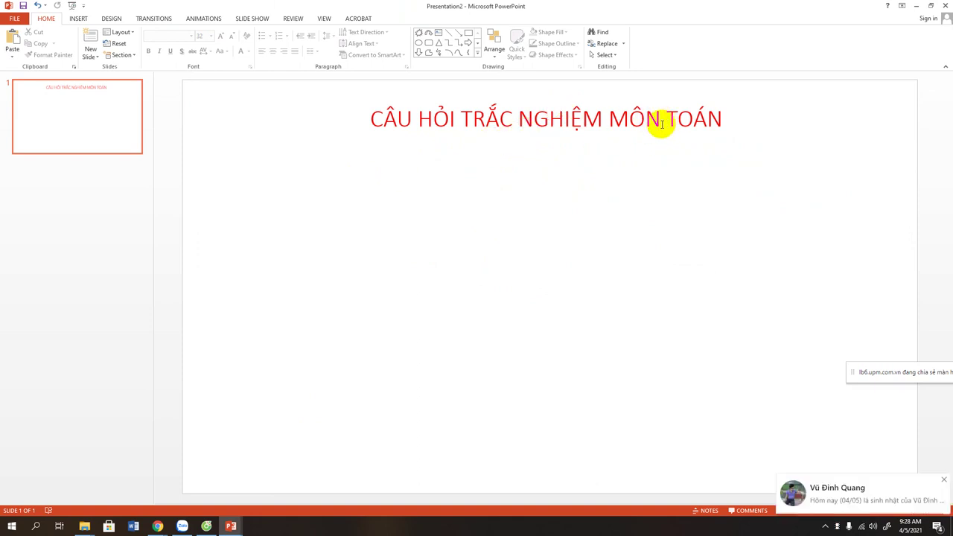
Step: Add a second title line reading 'Cấp 2' under the quiz heading
{"action": "left_click", "coordinate": [721, 115]}
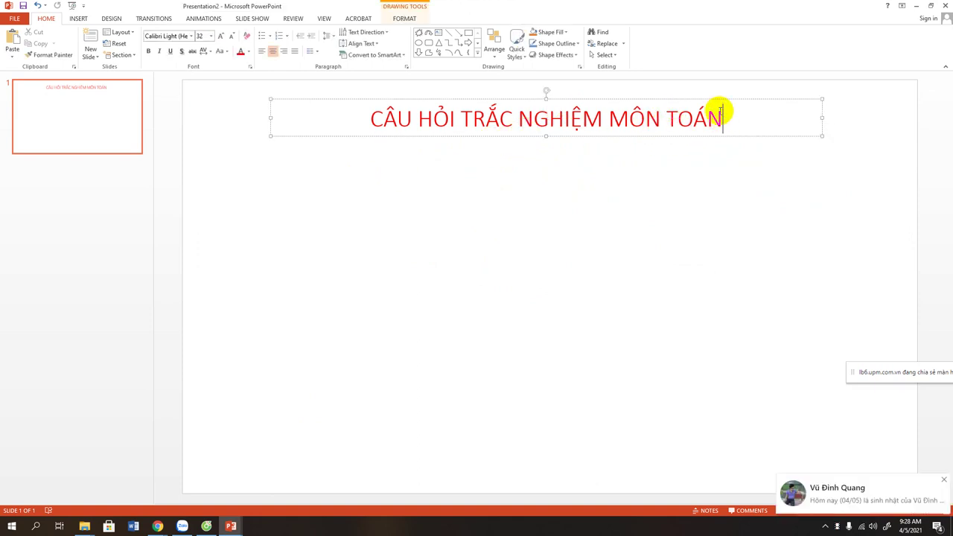
{"action": "key", "text": "Return"}
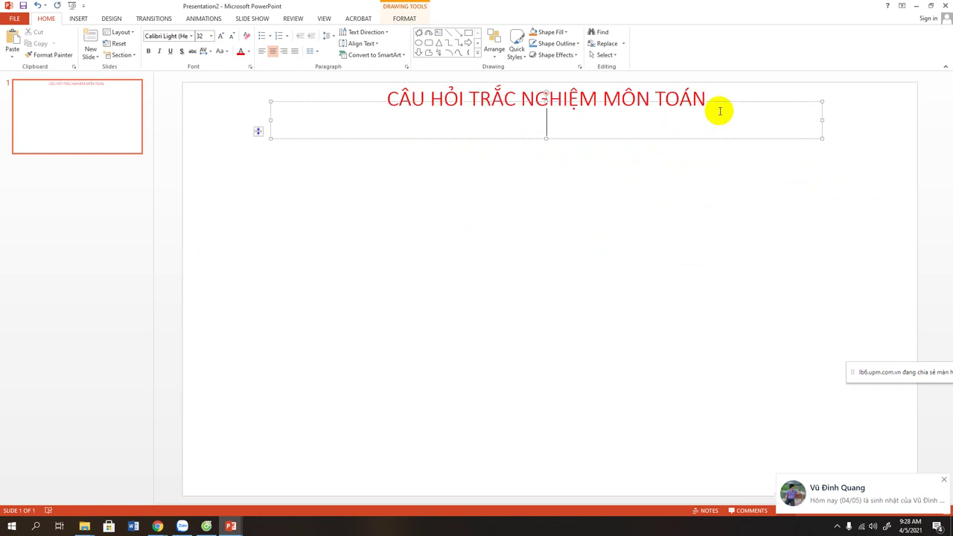
{"action": "type", "text": "LỚP"}
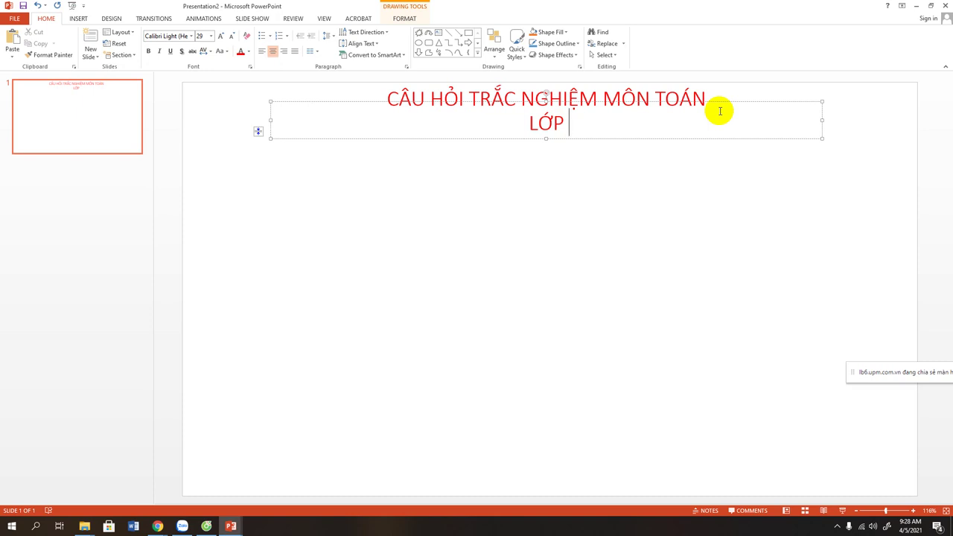
{"action": "key", "text": "BackSpace"}
{"action": "key", "text": "BackSpace"}
{"action": "type", "text": "C"}
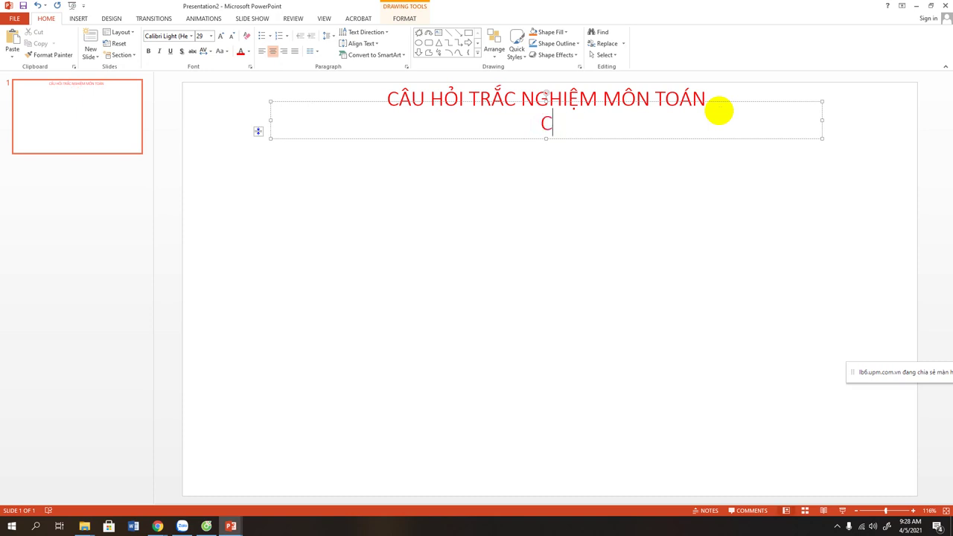
{"action": "type", "text": "a"}
{"action": "type", "text": "sp"}
{"action": "type", "text": "2"}
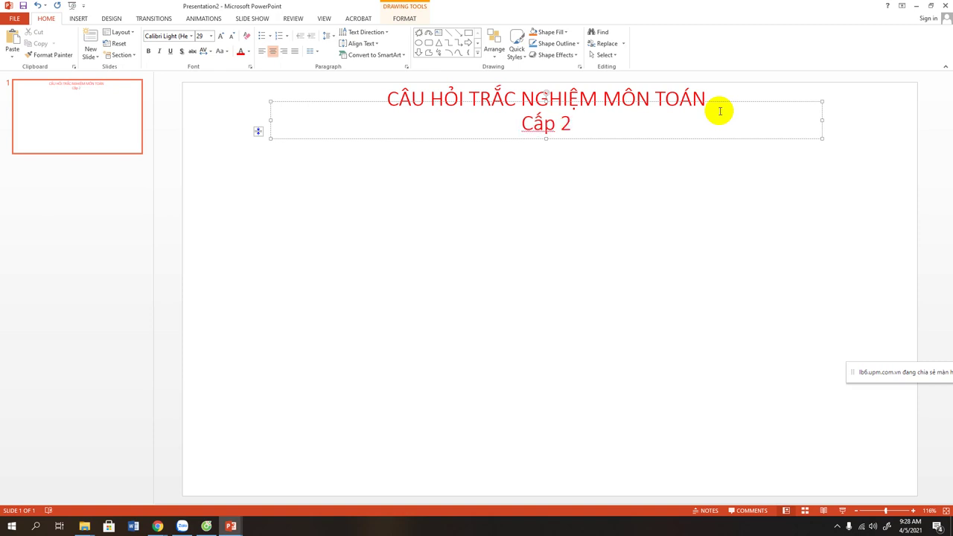
Step: Nudge the two-line title box slightly lower on the slide
{"action": "left_click", "coordinate": [702, 159]}
{"action": "left_click", "coordinate": [619, 101]}
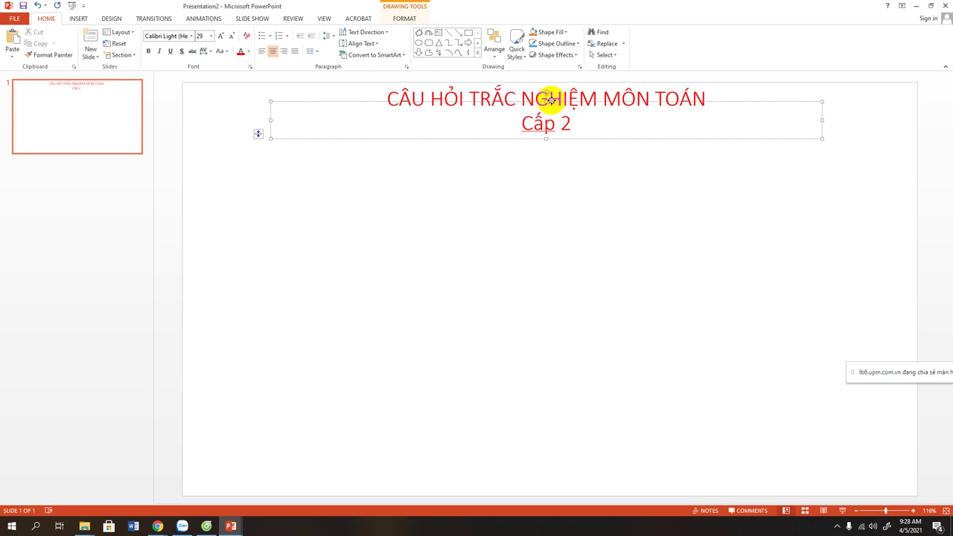
{"action": "left_click_drag", "start_coordinate": [549, 99], "coordinate": [549, 114]}
{"action": "left_click", "coordinate": [550, 190]}
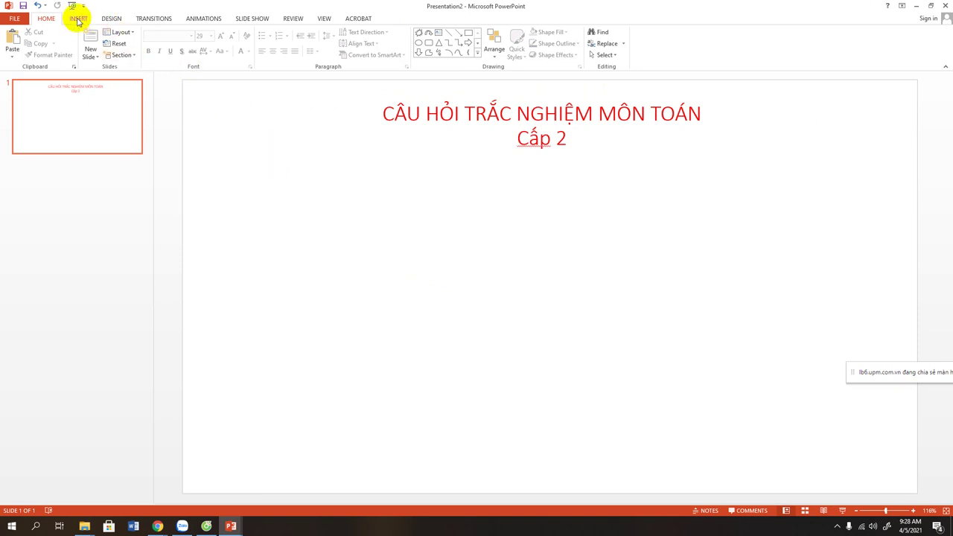
Step: Draw a blue oval at the upper left below the title
{"action": "left_click", "coordinate": [79, 19]}
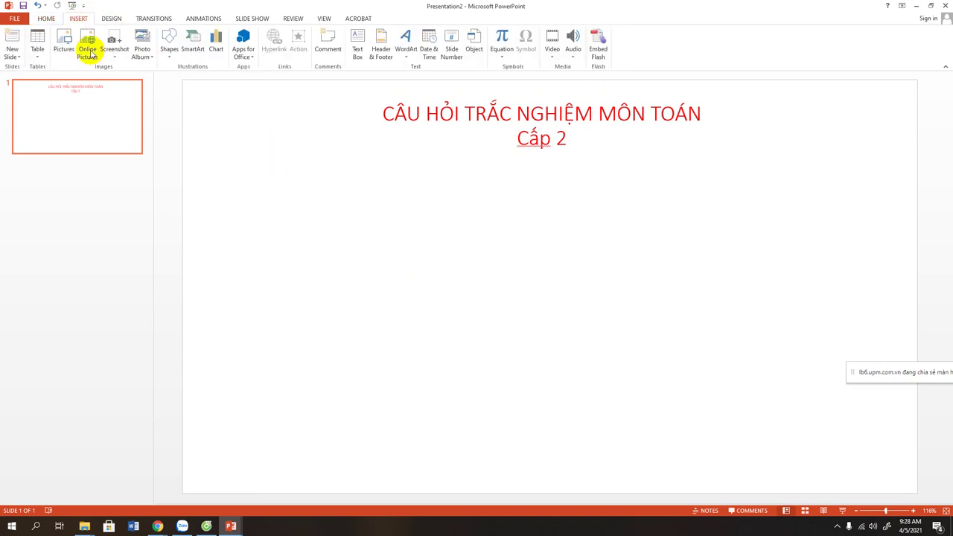
{"action": "left_click", "coordinate": [166, 49]}
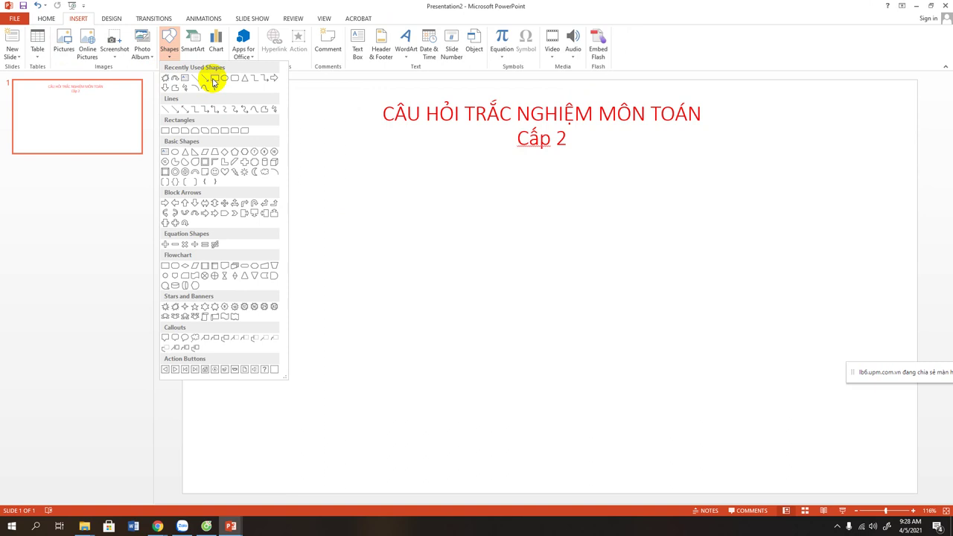
{"action": "left_click", "coordinate": [223, 78]}
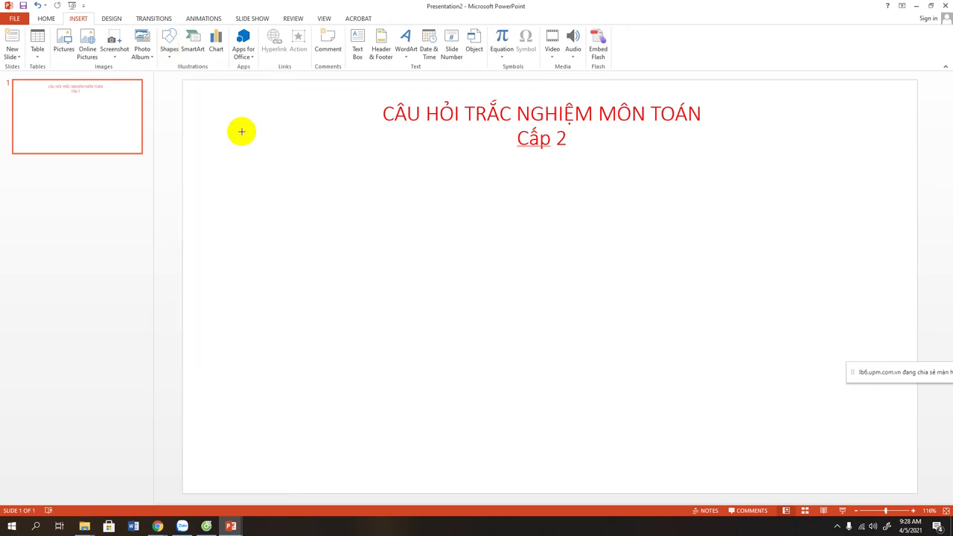
{"action": "left_click_drag", "start_coordinate": [221, 163], "coordinate": [284, 210]}
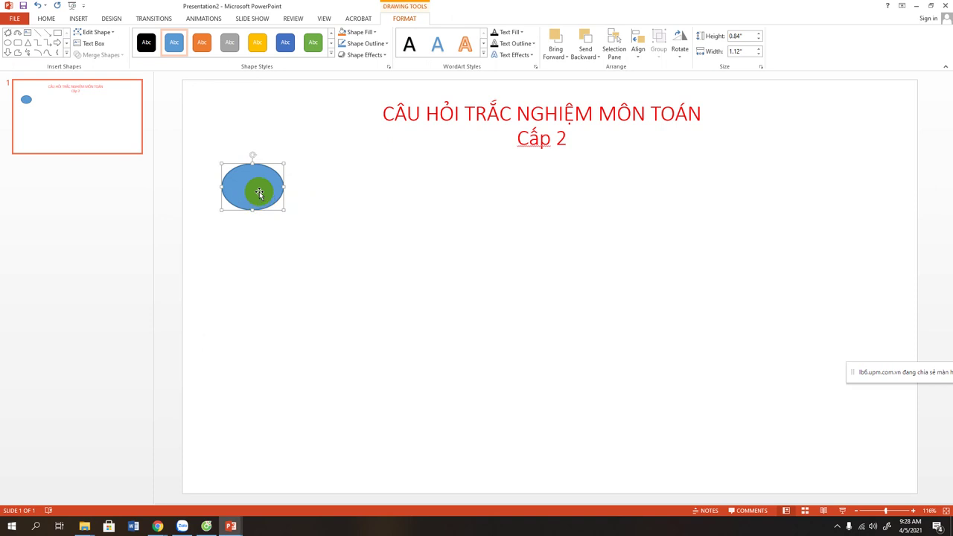
Step: Label the oval 'Câu 1' and Ctrl-drag a copy to its right
{"action": "right_click", "coordinate": [259, 194]}
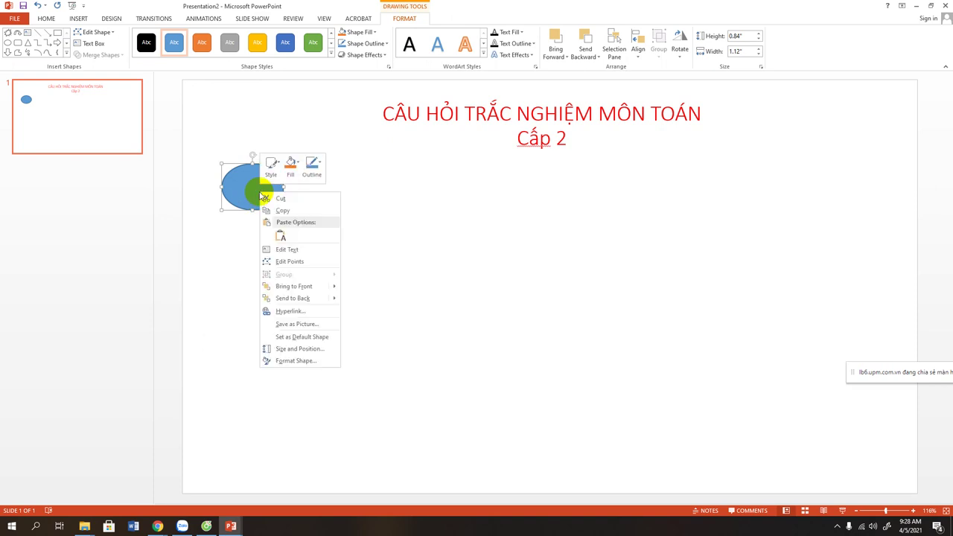
{"action": "left_click", "coordinate": [288, 250]}
{"action": "type", "text": "Câu 1"}
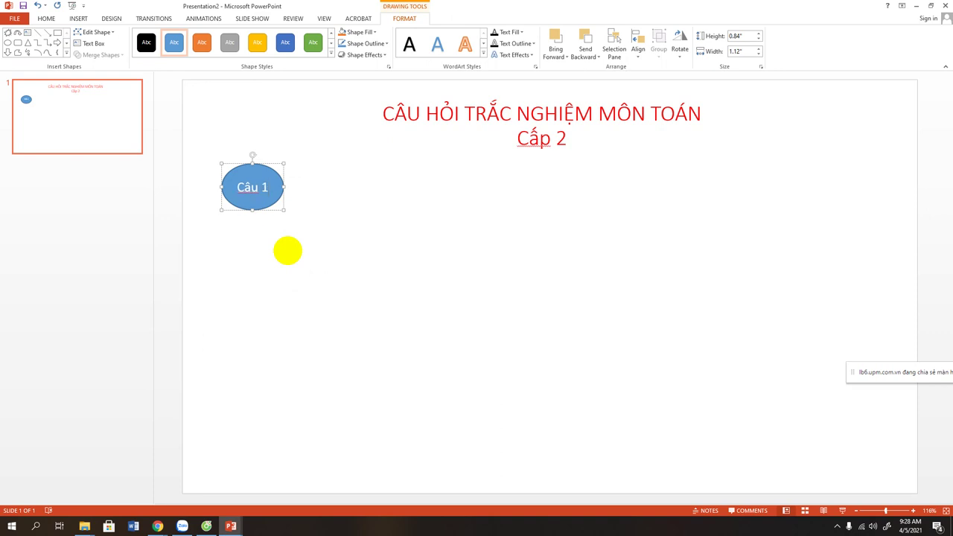
{"action": "left_click", "coordinate": [274, 196]}
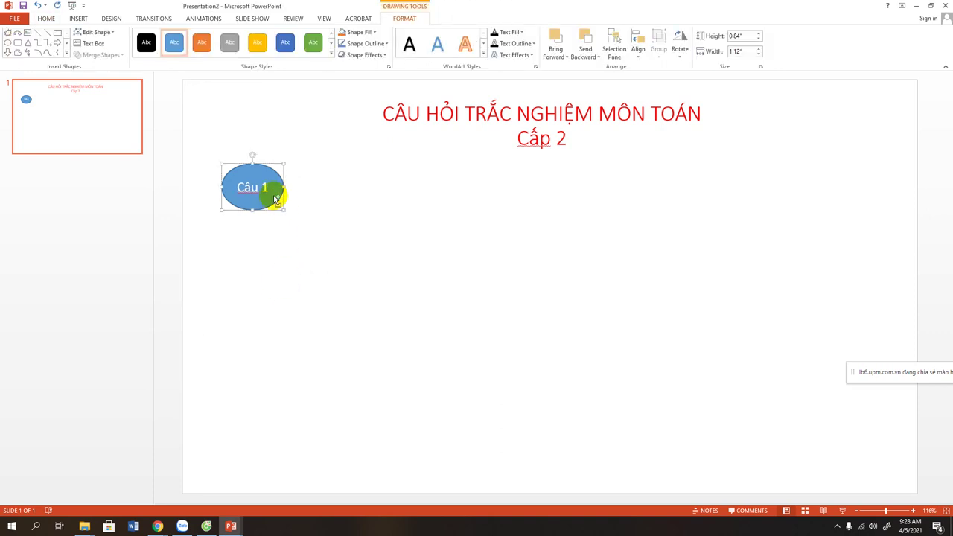
{"action": "left_click_drag", "start_coordinate": [274, 196], "coordinate": [340, 196]}
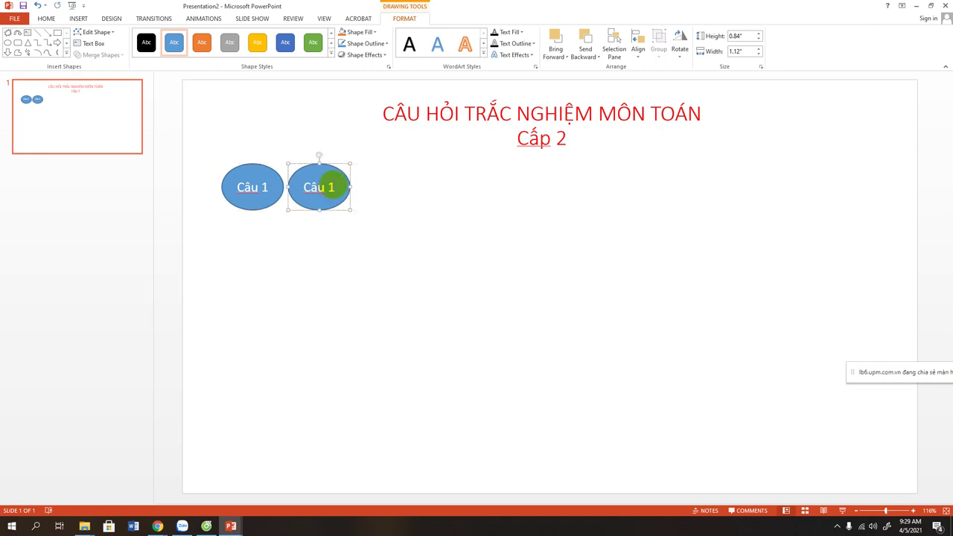
Step: Relabel the copy 'Câu 2' and add Câu 3 and Câu 4 ovals to its right
{"action": "type", "text": "2"}
{"action": "left_click", "coordinate": [349, 215]}
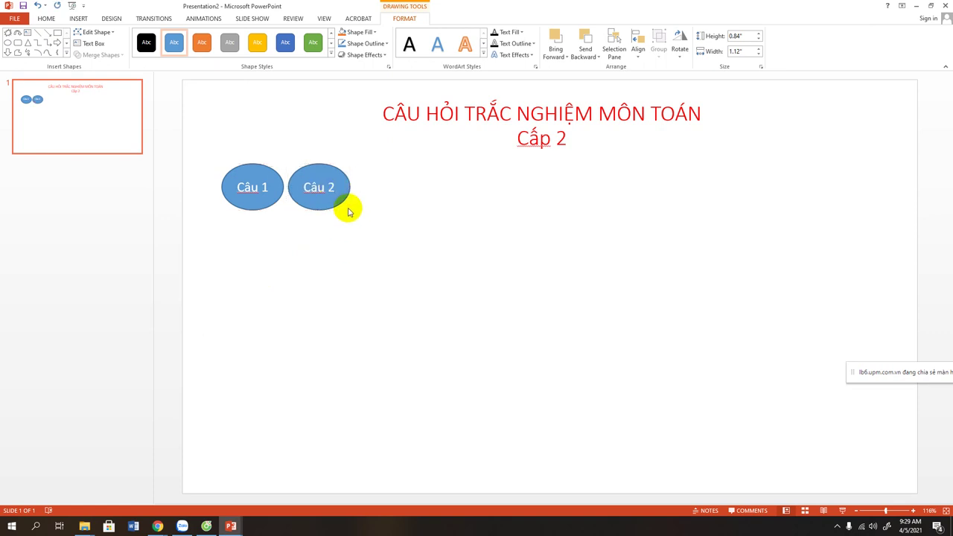
{"action": "left_click", "coordinate": [341, 196]}
{"action": "left_click_drag", "start_coordinate": [341, 196], "coordinate": [408, 201]}
{"action": "type", "text": "Câu 3"}
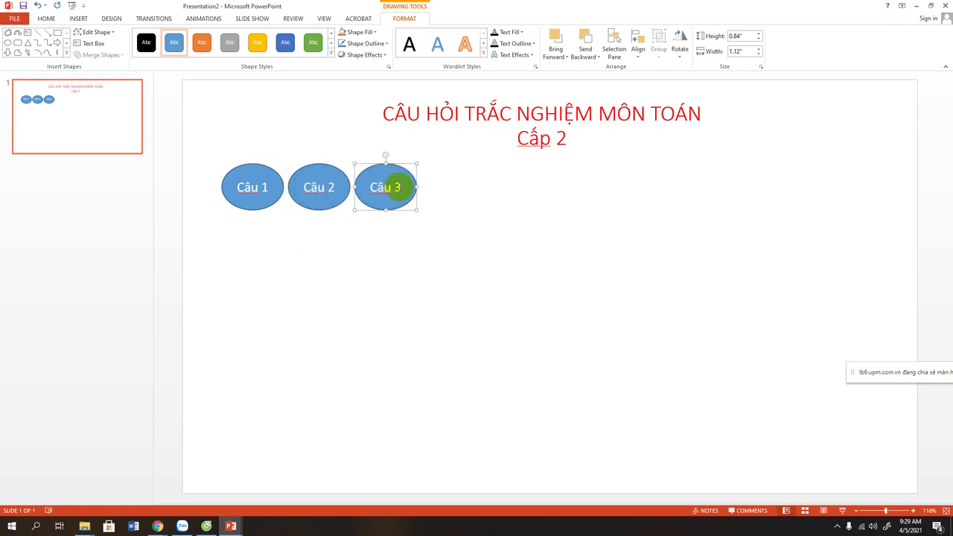
{"action": "left_click", "coordinate": [413, 192]}
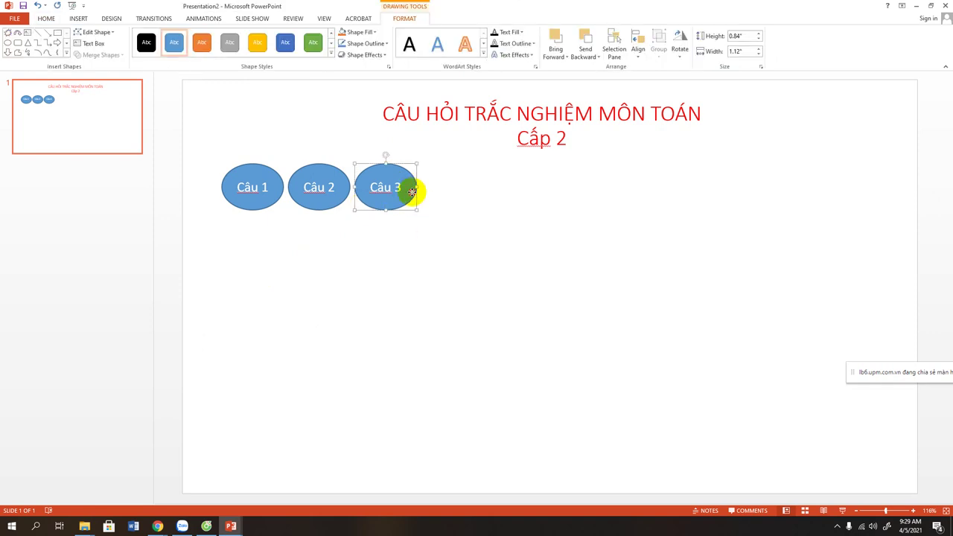
{"action": "left_click_drag", "start_coordinate": [412, 192], "coordinate": [482, 194]}
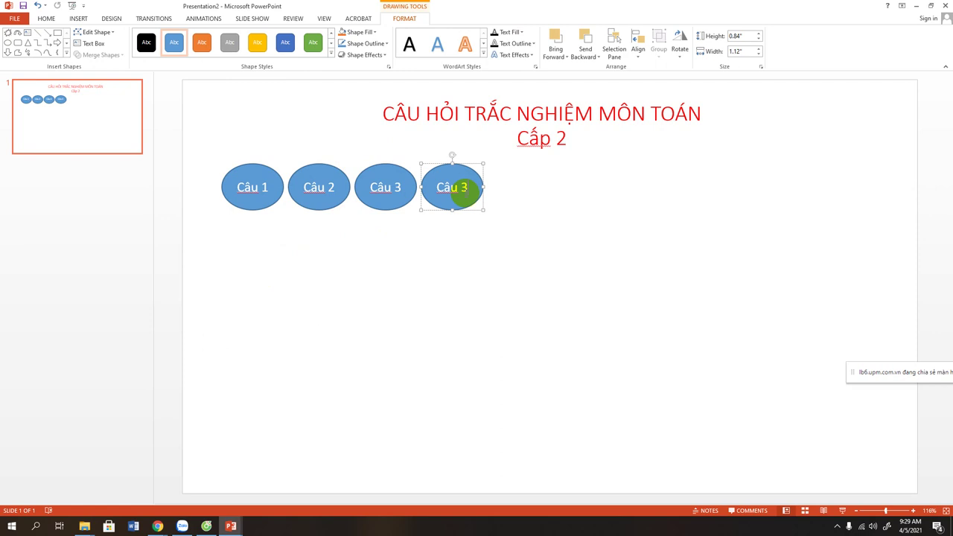
{"action": "key", "text": "BackSpace"}
{"action": "type", "text": "4"}
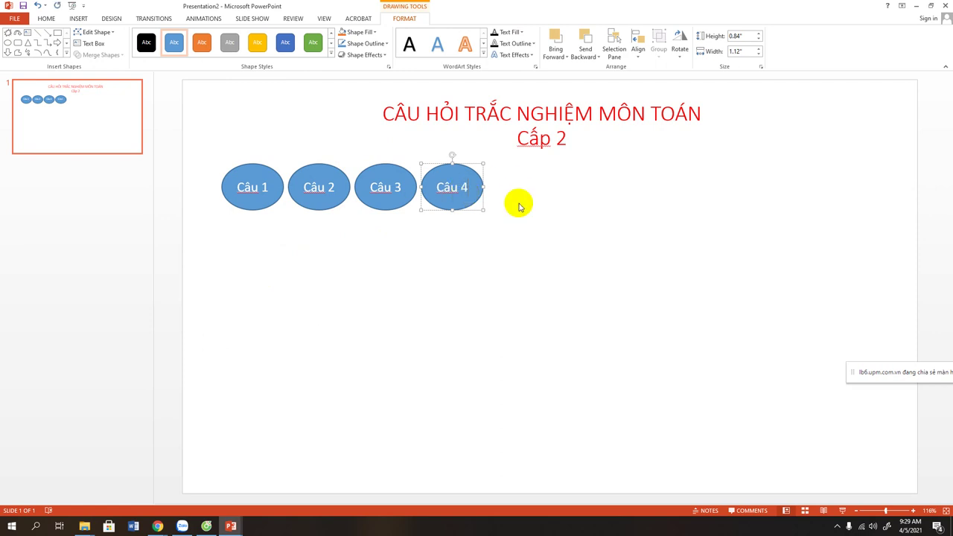
Step: Add ovals labelled Câu 5 and Câu 6 further along the row
{"action": "left_click_drag", "start_coordinate": [479, 191], "coordinate": [548, 195]}
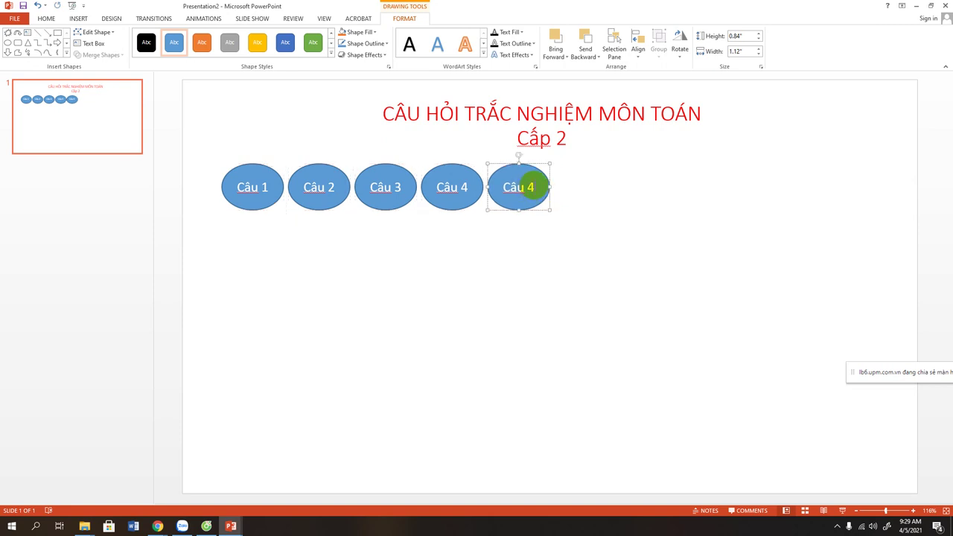
{"action": "left_click", "coordinate": [531, 273]}
{"action": "left_click_drag", "start_coordinate": [546, 190], "coordinate": [611, 192]}
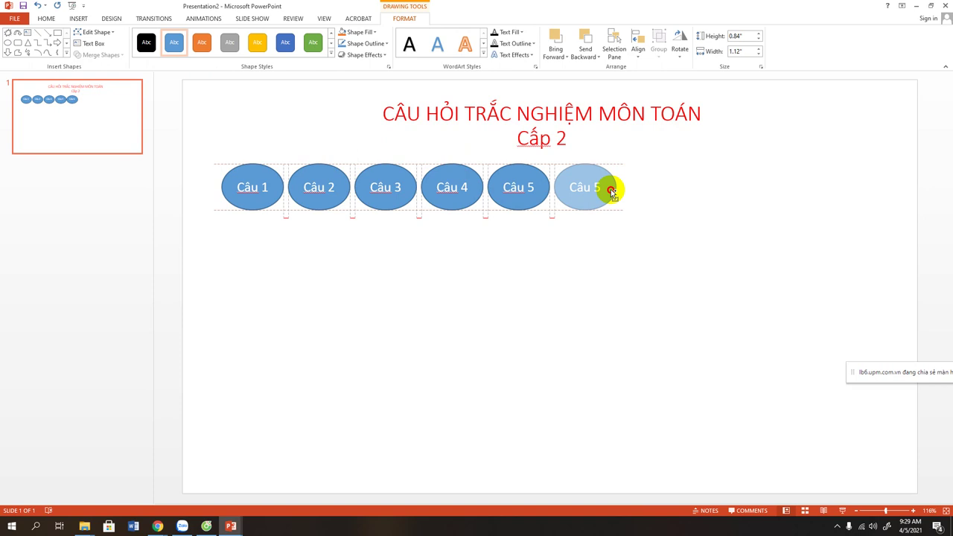
{"action": "left_click_drag", "start_coordinate": [611, 192], "coordinate": [611, 192]}
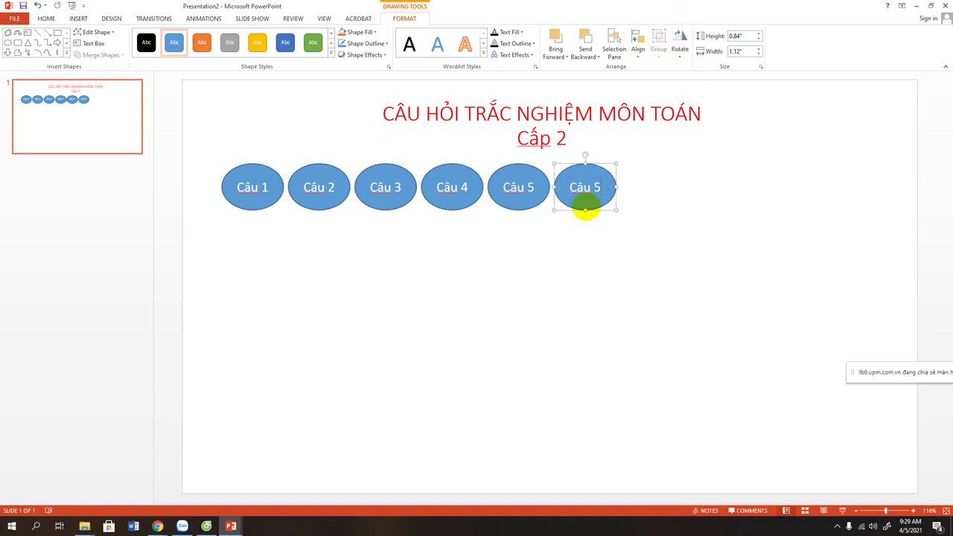
{"action": "key", "text": "BackSpace"}
{"action": "type", "text": "6"}
{"action": "left_click", "coordinate": [605, 209]}
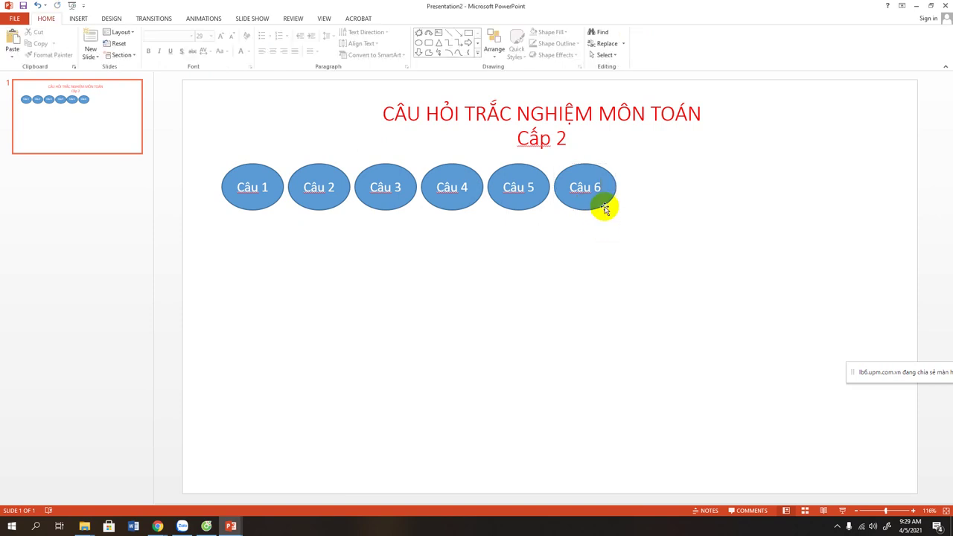
Step: Copy ovals to the right for Câu 7 and Câu 8
{"action": "left_click", "coordinate": [604, 197]}
{"action": "left_click_drag", "start_coordinate": [604, 197], "coordinate": [669, 196]}
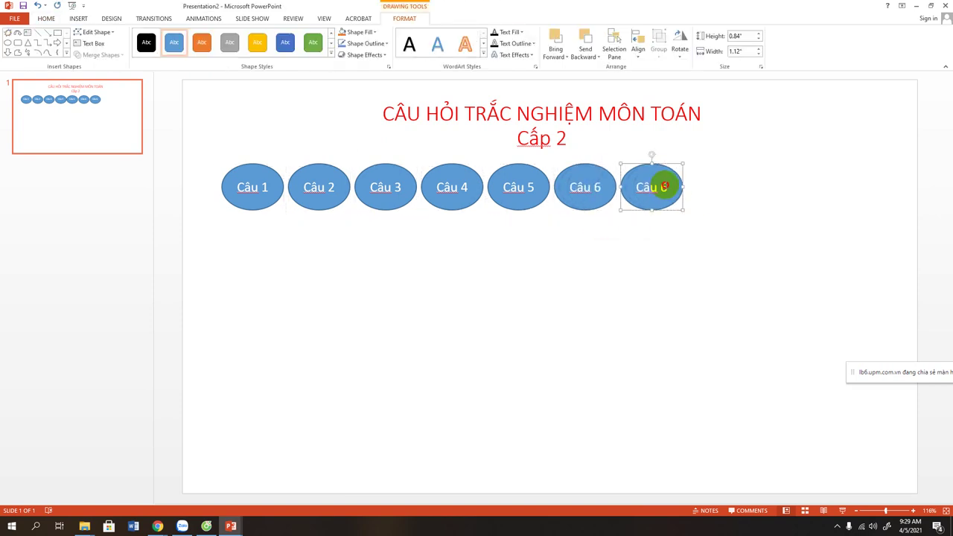
{"action": "left_click", "coordinate": [665, 185]}
{"action": "key", "text": "BackSpace"}
{"action": "key", "text": "BackSpace"}
{"action": "type", "text": "7"}
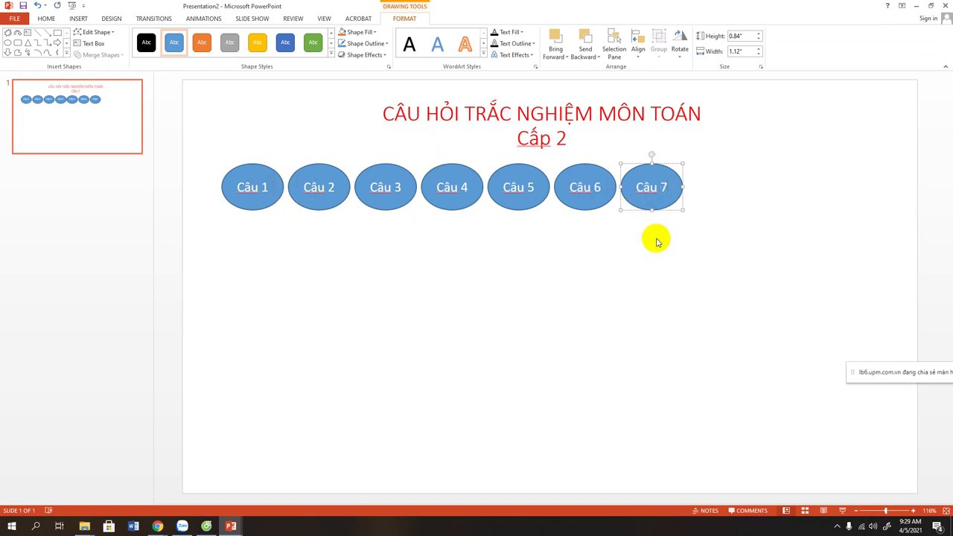
{"action": "left_click", "coordinate": [657, 240]}
{"action": "left_click", "coordinate": [663, 196]}
{"action": "mouse_move", "coordinate": [670, 201]}
{"action": "left_mouse_down"}
{"action": "mouse_move", "coordinate": [742, 204]}
{"action": "mouse_move", "coordinate": [731, 191]}
{"action": "left_mouse_up"}
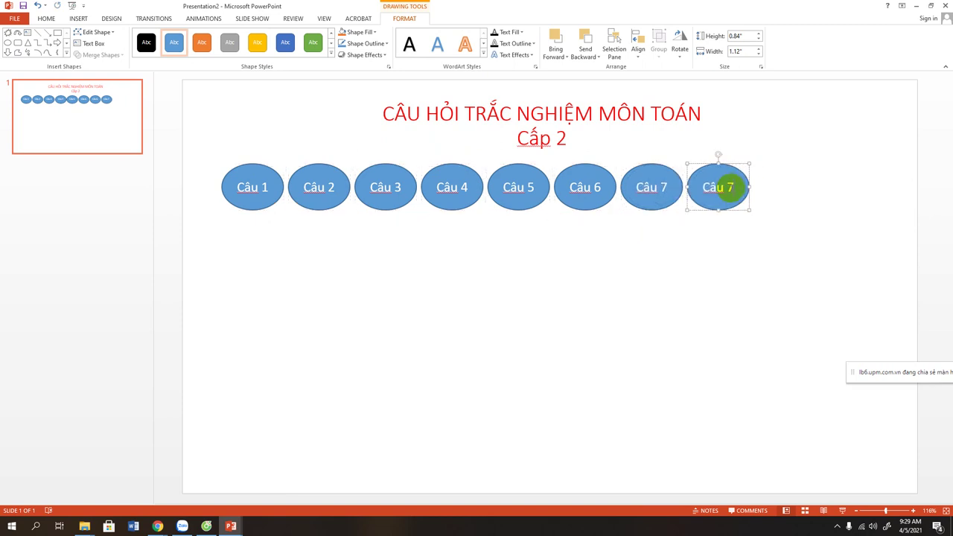
Step: Add the last two ovals, Câu 9 and Câu 10, to finish the row
{"action": "left_click", "coordinate": [733, 237]}
{"action": "left_click", "coordinate": [727, 203]}
{"action": "mouse_move", "coordinate": [727, 203]}
{"action": "left_mouse_down"}
{"action": "mouse_move", "coordinate": [793, 203]}
{"action": "mouse_move", "coordinate": [795, 185]}
{"action": "left_mouse_up"}
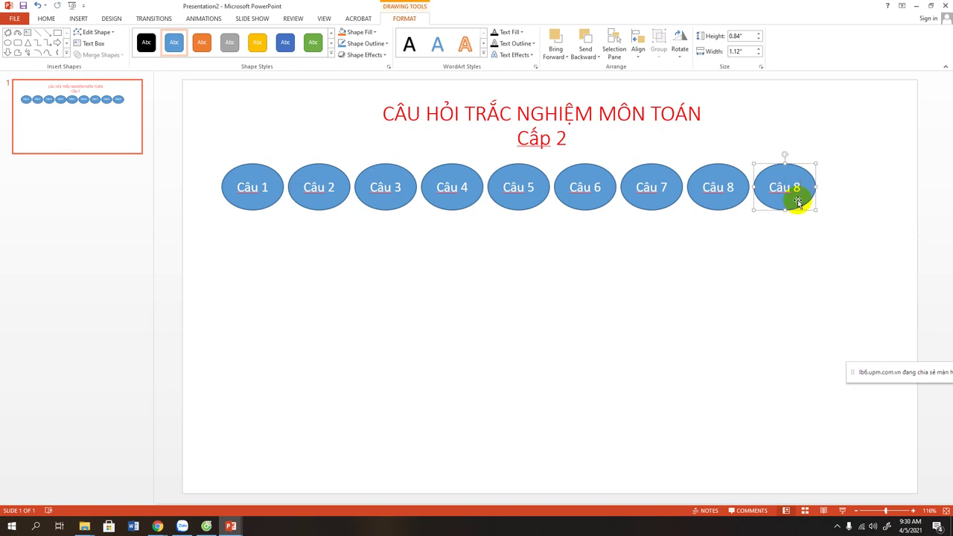
{"action": "double_click", "coordinate": [797, 202]}
{"action": "type", "text": "9"}
{"action": "left_click", "coordinate": [813, 213]}
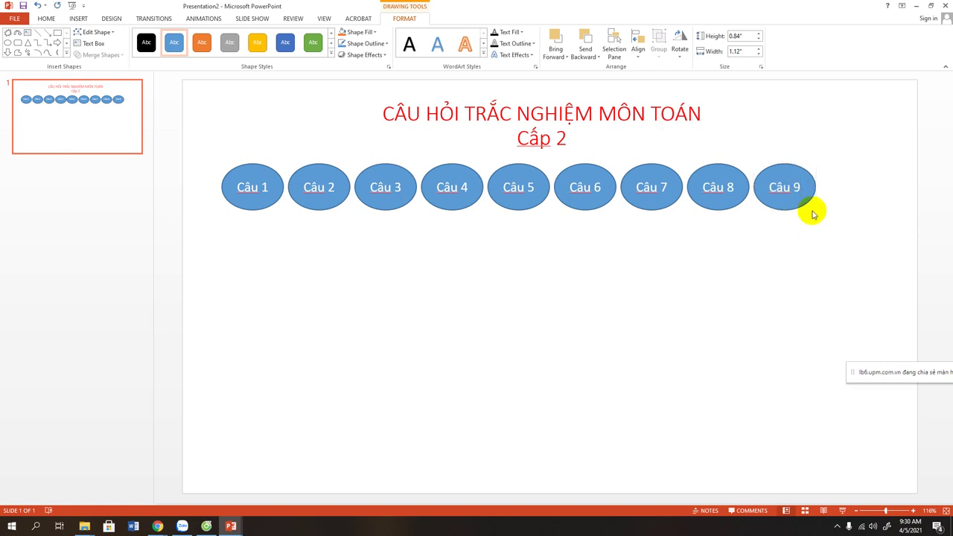
{"action": "left_click_drag", "start_coordinate": [797, 188], "coordinate": [869, 197]}
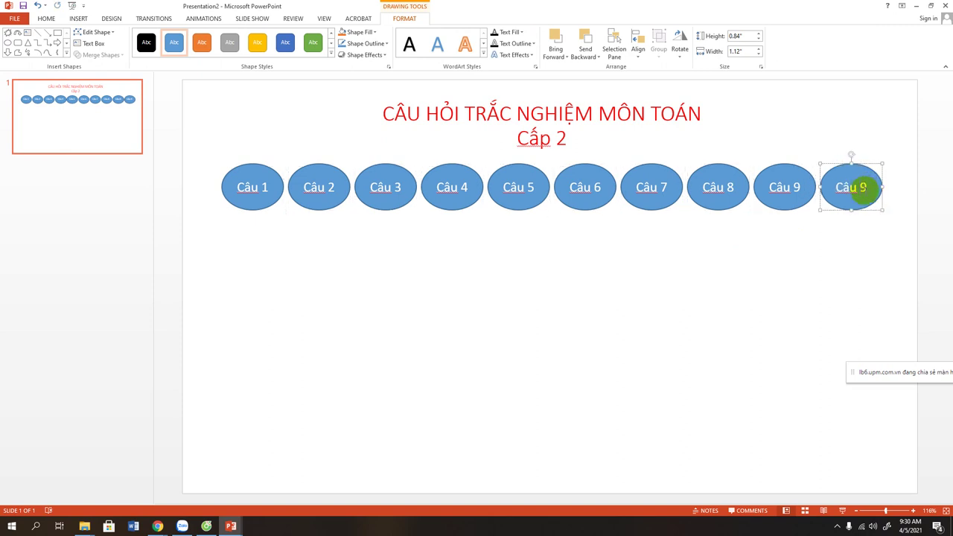
{"action": "key", "text": "BackSpace"}
{"action": "type", "text": "0"}
{"action": "left_click", "coordinate": [823, 245]}
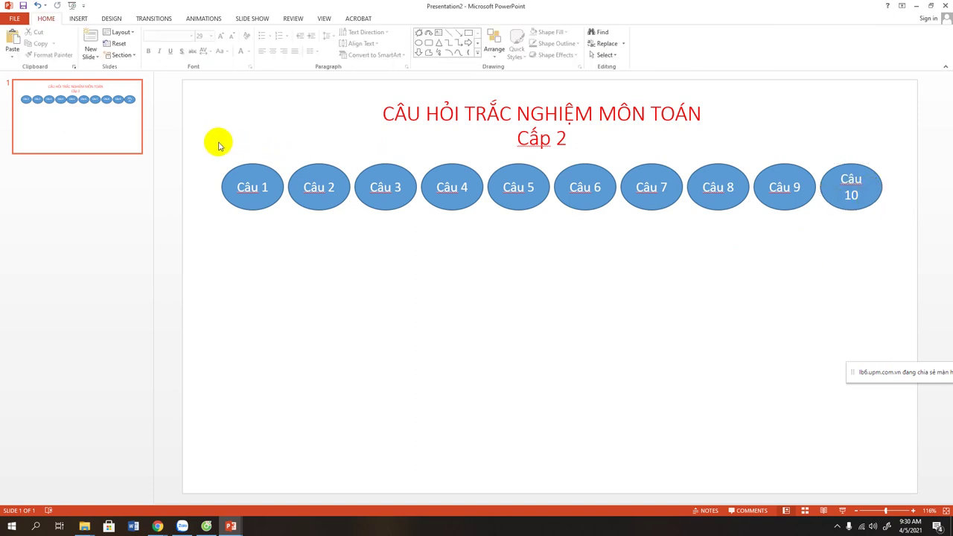
Step: Select the ten-oval row and copy it down four times to make five stacked rows
{"action": "mouse_move", "coordinate": [205, 144]}
{"action": "left_mouse_down"}
{"action": "mouse_move", "coordinate": [641, 273]}
{"action": "mouse_move", "coordinate": [881, 271]}
{"action": "left_mouse_up"}
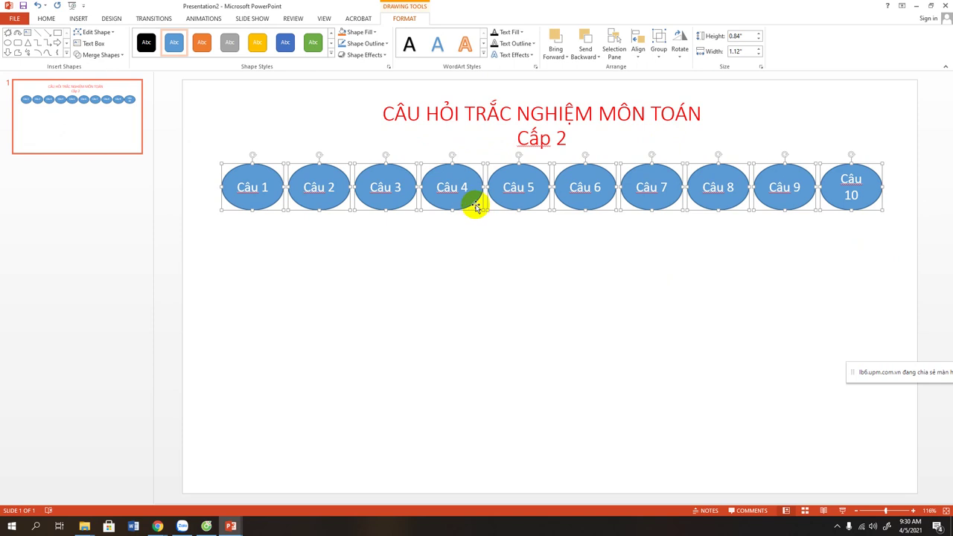
{"action": "left_click_drag", "start_coordinate": [466, 206], "coordinate": [461, 259]}
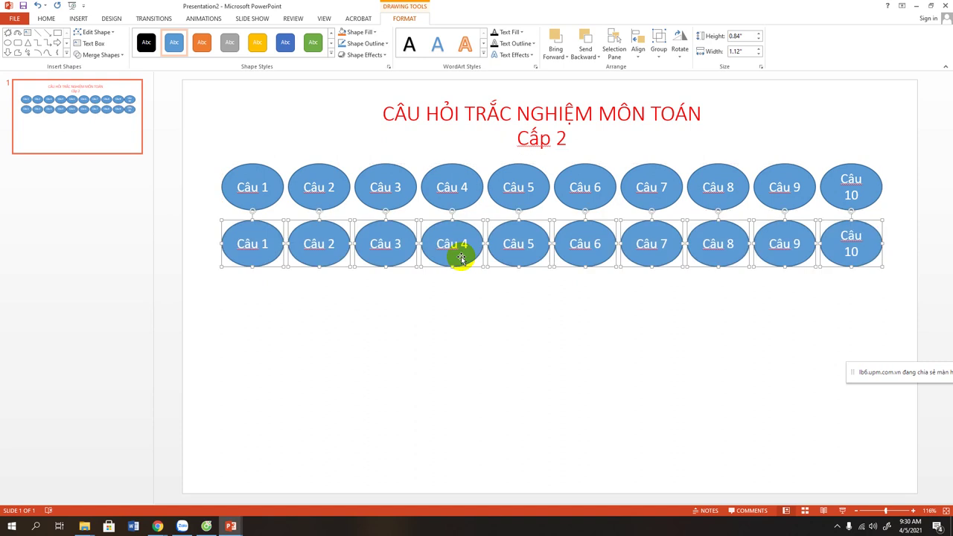
{"action": "left_click_drag", "start_coordinate": [461, 256], "coordinate": [458, 317]}
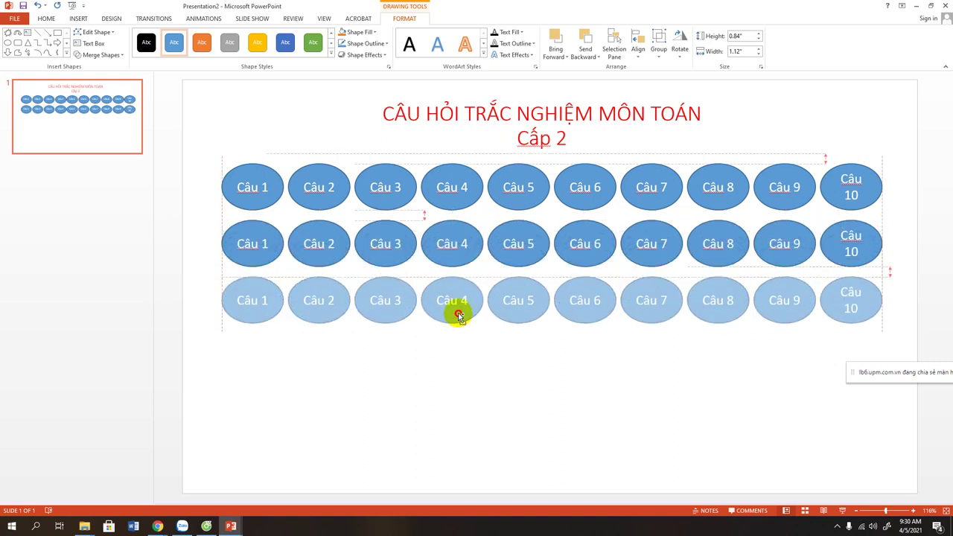
{"action": "left_click_drag", "start_coordinate": [459, 317], "coordinate": [458, 316]}
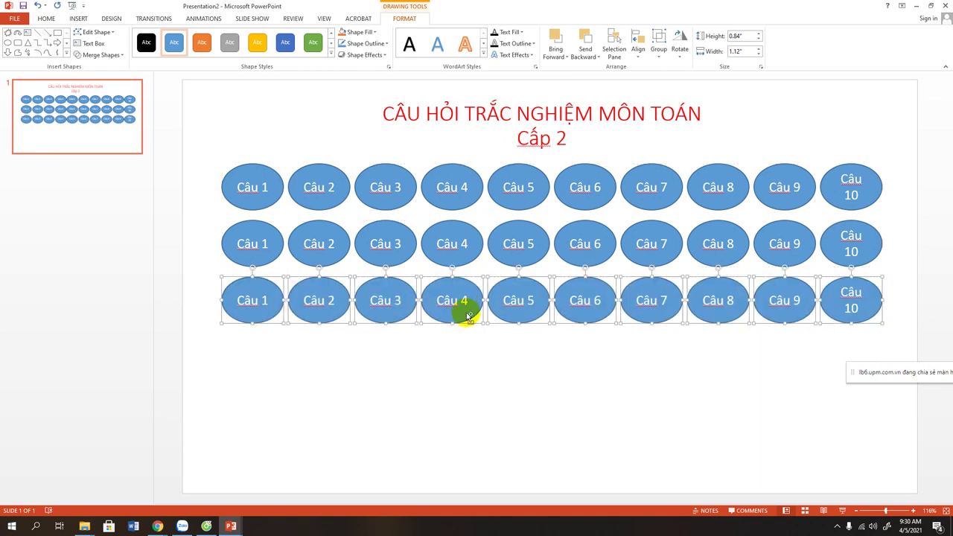
{"action": "mouse_move", "coordinate": [468, 315]}
{"action": "left_mouse_down"}
{"action": "mouse_move", "coordinate": [461, 373]}
{"action": "mouse_move", "coordinate": [469, 370]}
{"action": "left_mouse_up"}
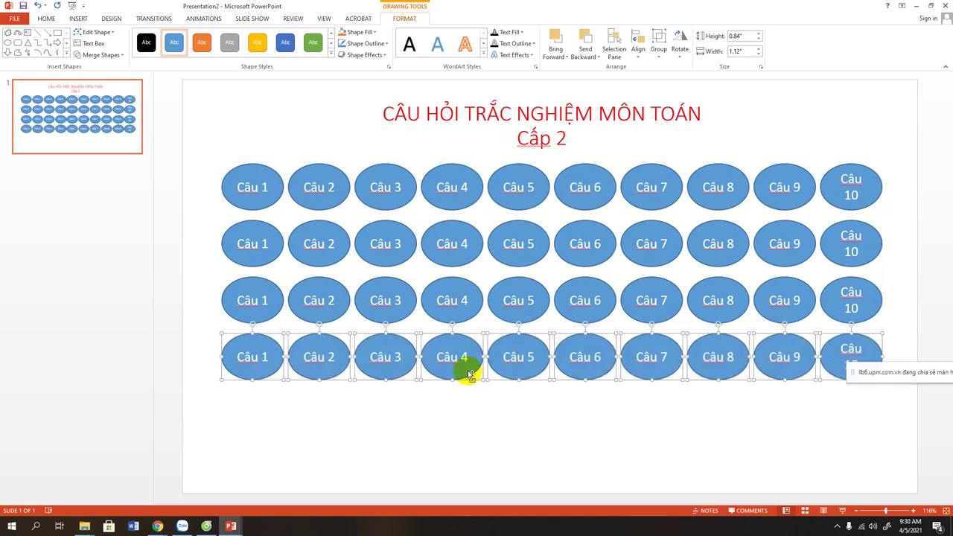
{"action": "left_click_drag", "start_coordinate": [469, 372], "coordinate": [470, 439]}
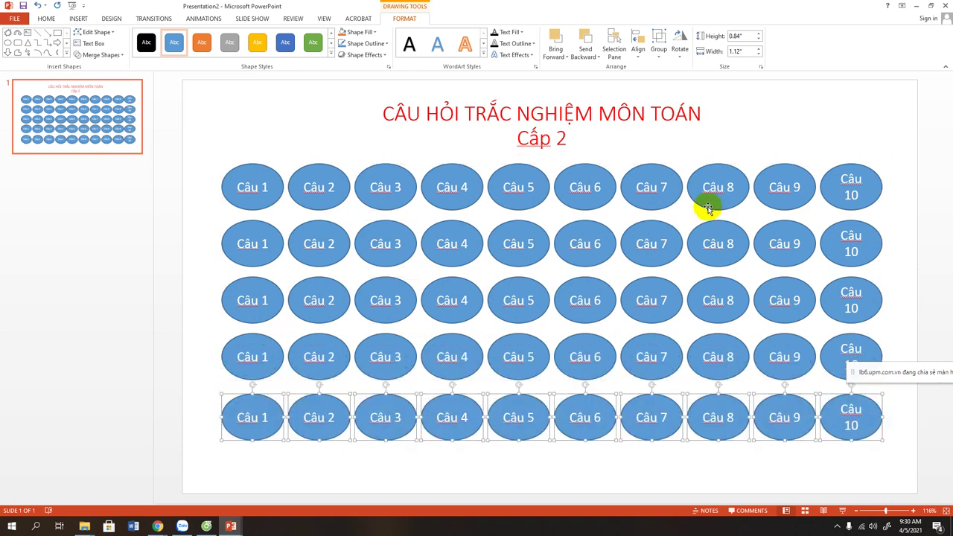
{"action": "left_click", "coordinate": [266, 242]}
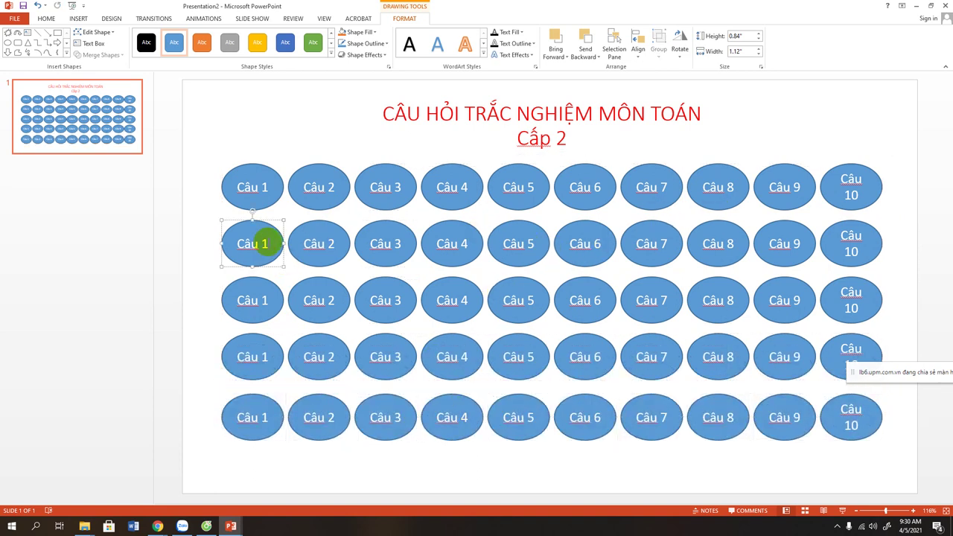
Step: Add a leading 1 to the first five row-two ovals, making Câu 11–15
{"action": "type", "text": "1"}
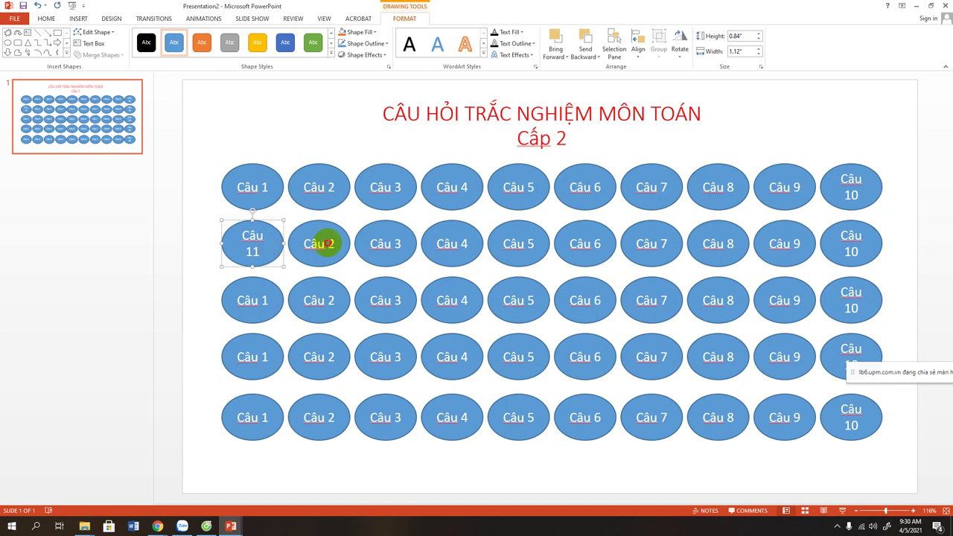
{"action": "left_click", "coordinate": [328, 243]}
{"action": "type", "text": "1"}
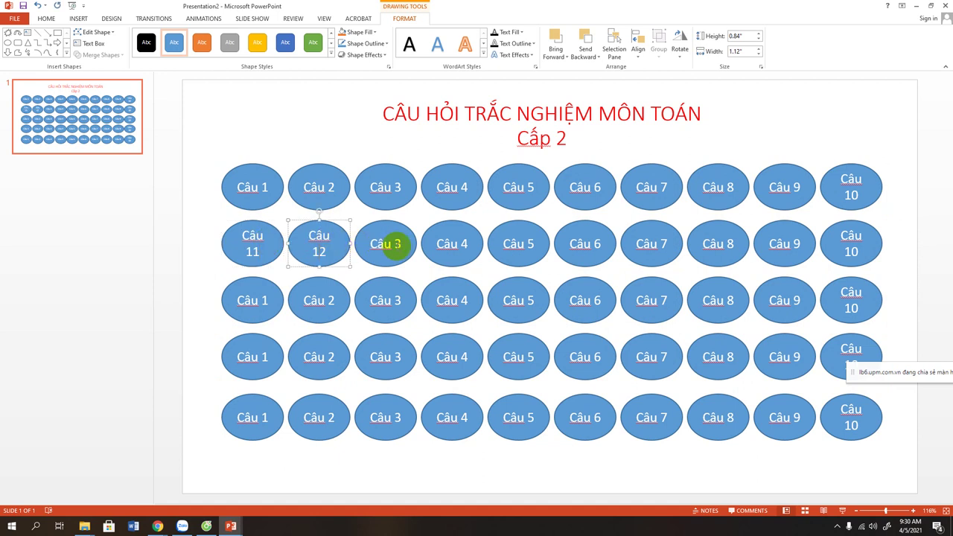
{"action": "left_click", "coordinate": [394, 244]}
{"action": "type", "text": "1"}
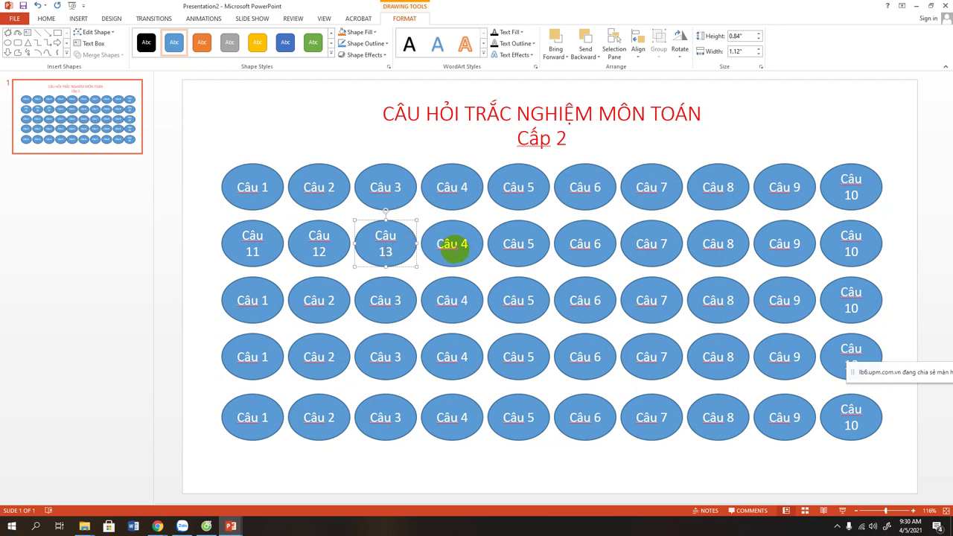
{"action": "left_click", "coordinate": [455, 244]}
{"action": "type", "text": "1"}
{"action": "left_click", "coordinate": [526, 246]}
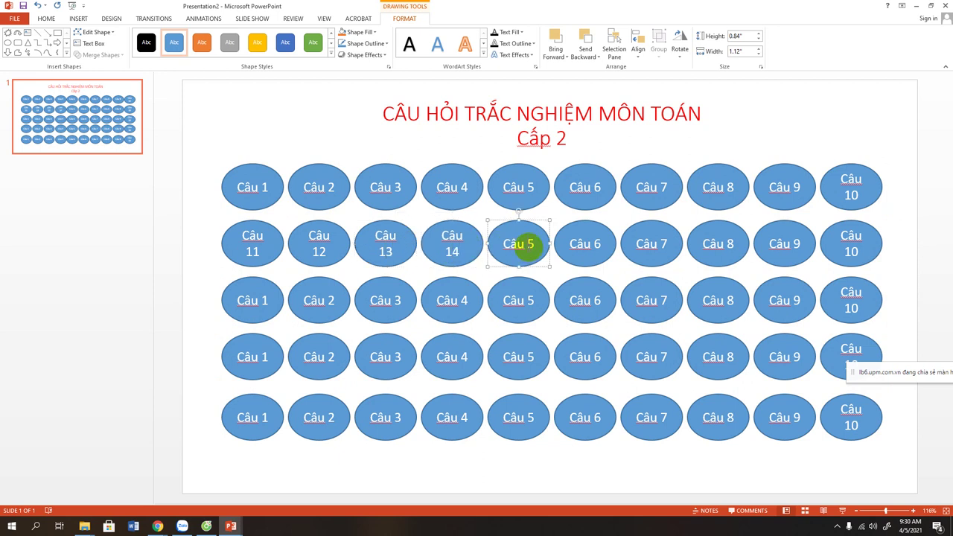
{"action": "type", "text": "1"}
Step: Renumber the rest of row two as Câu 16–20
{"action": "left_click", "coordinate": [588, 244]}
{"action": "type", "text": "1"}
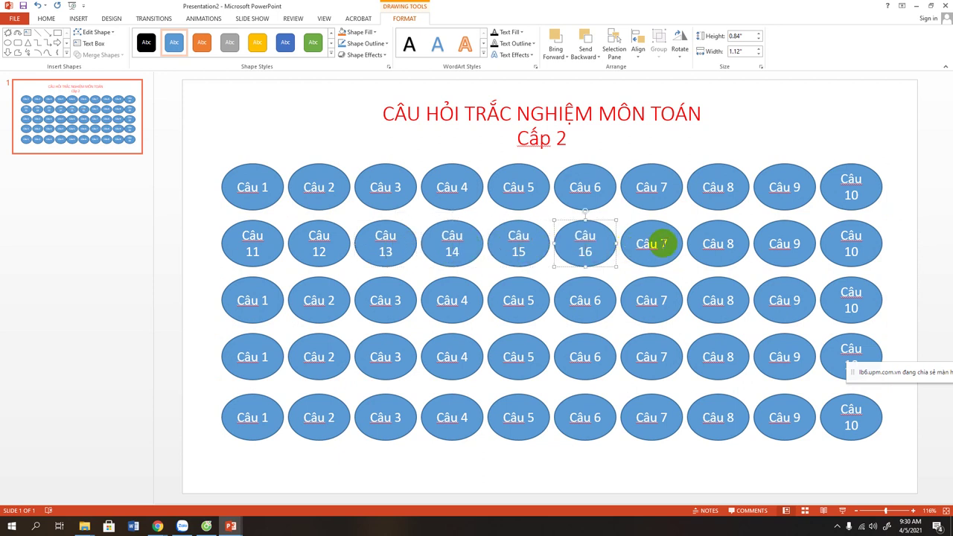
{"action": "left_click", "coordinate": [660, 243]}
{"action": "type", "text": "1"}
{"action": "left_click", "coordinate": [727, 243]}
{"action": "type", "text": "1"}
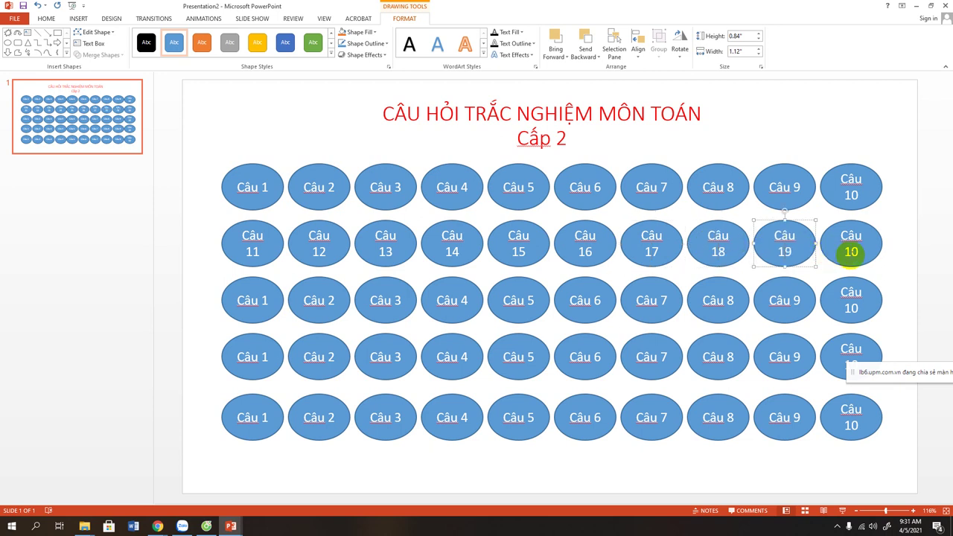
{"action": "left_click", "coordinate": [850, 252]}
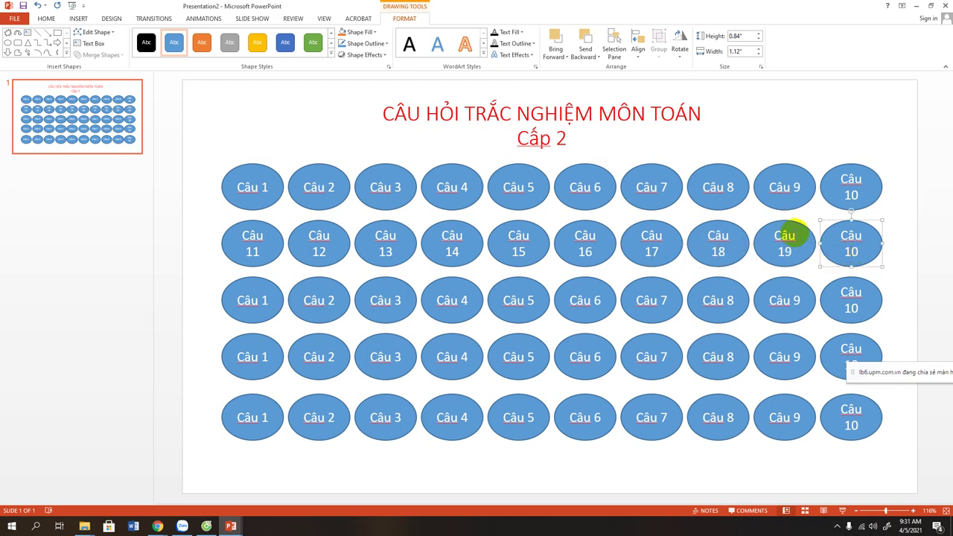
{"action": "key", "text": "BackSpace"}
{"action": "type", "text": "2"}
Step: Renumber the first five row-three ovals toward Câu 21–25, one ending up Câu 33
{"action": "left_click", "coordinate": [265, 300]}
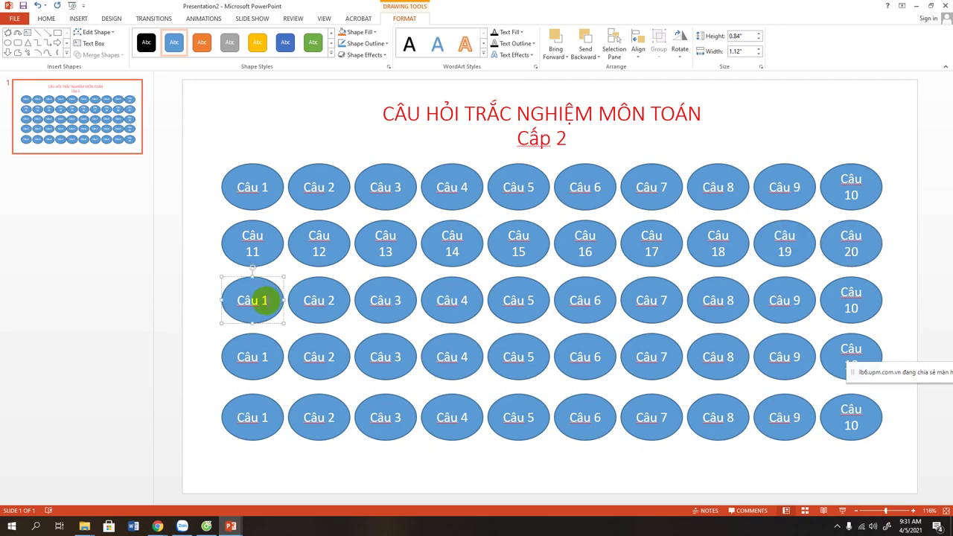
{"action": "type", "text": "1"}
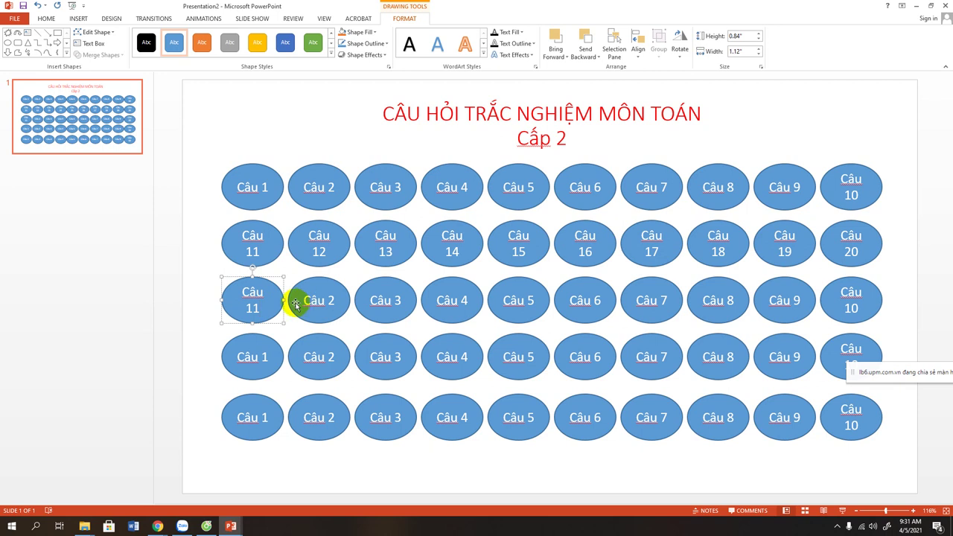
{"action": "key", "text": "BackSpace"}
{"action": "key", "text": "BackSpace"}
{"action": "type", "text": "21"}
{"action": "left_click", "coordinate": [332, 300]}
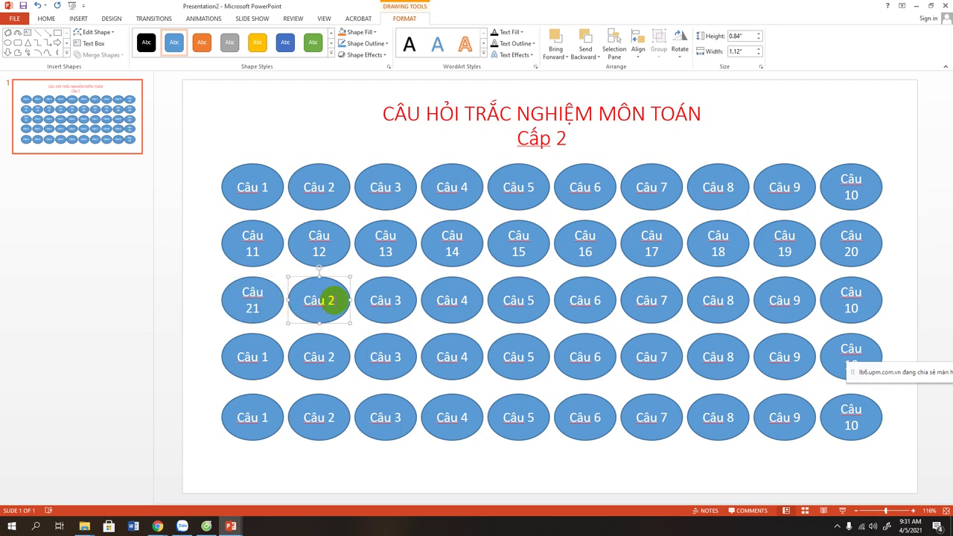
{"action": "type", "text": "2"}
{"action": "left_click", "coordinate": [398, 300]}
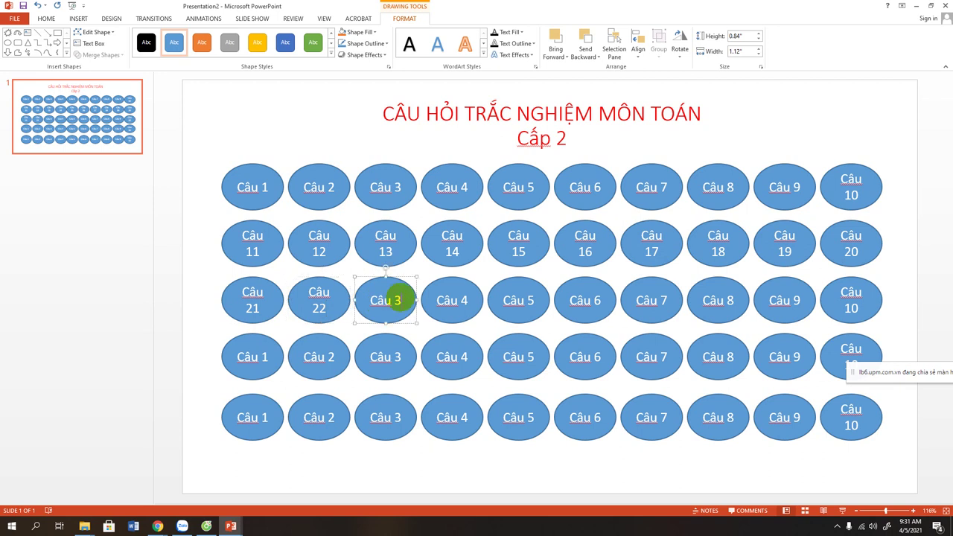
{"action": "type", "text": "3"}
{"action": "left_click", "coordinate": [466, 300]}
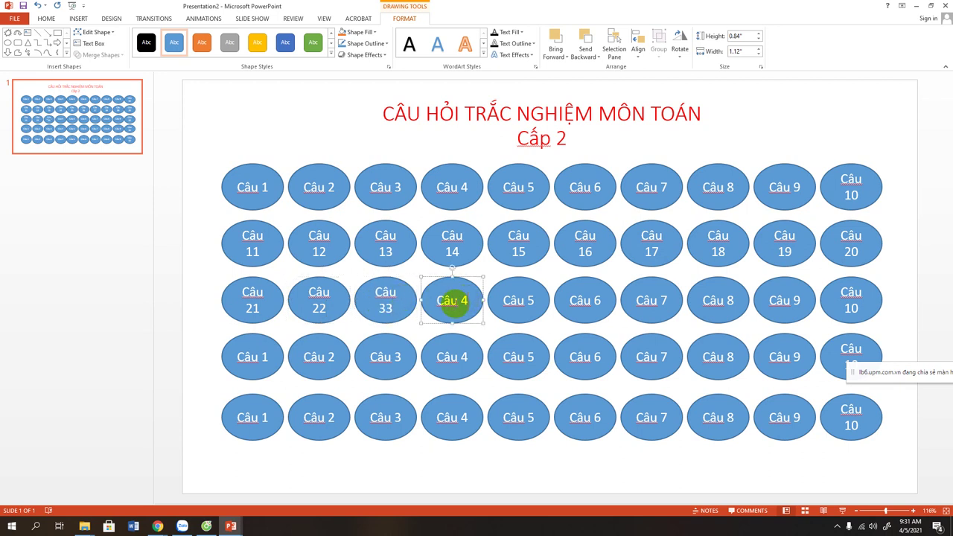
{"action": "type", "text": "2"}
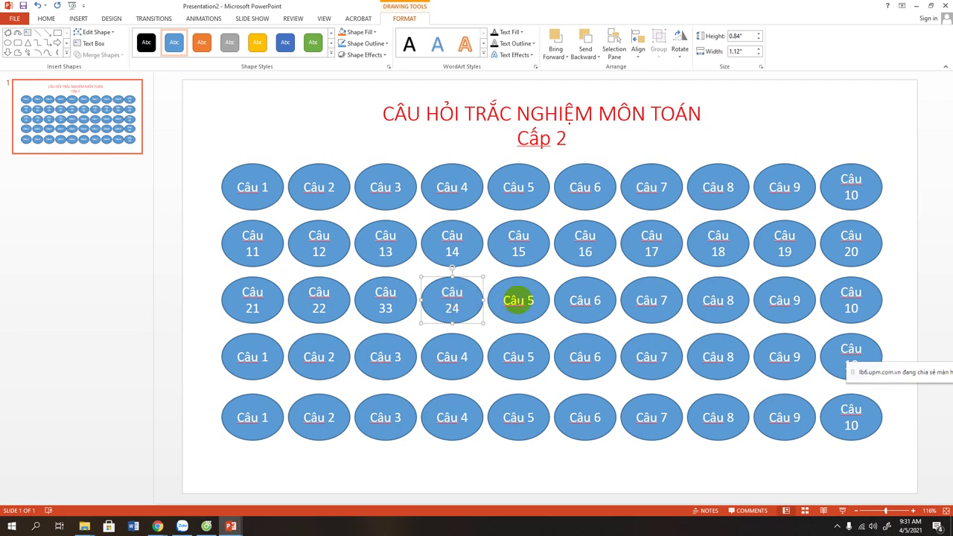
{"action": "left_click", "coordinate": [519, 300]}
{"action": "type", "text": "25"}
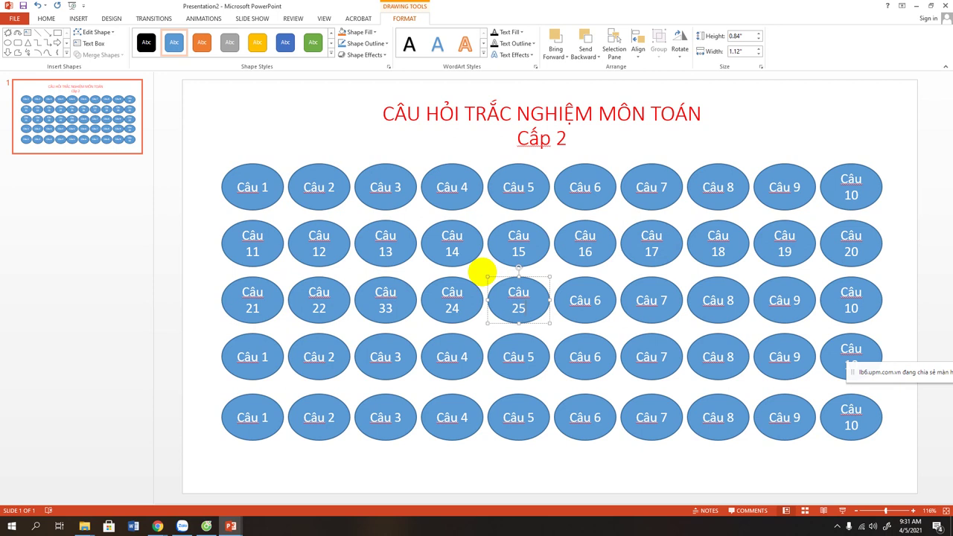
Step: Renumber the remaining row-three ovals as Câu 26–30
{"action": "left_click", "coordinate": [596, 300]}
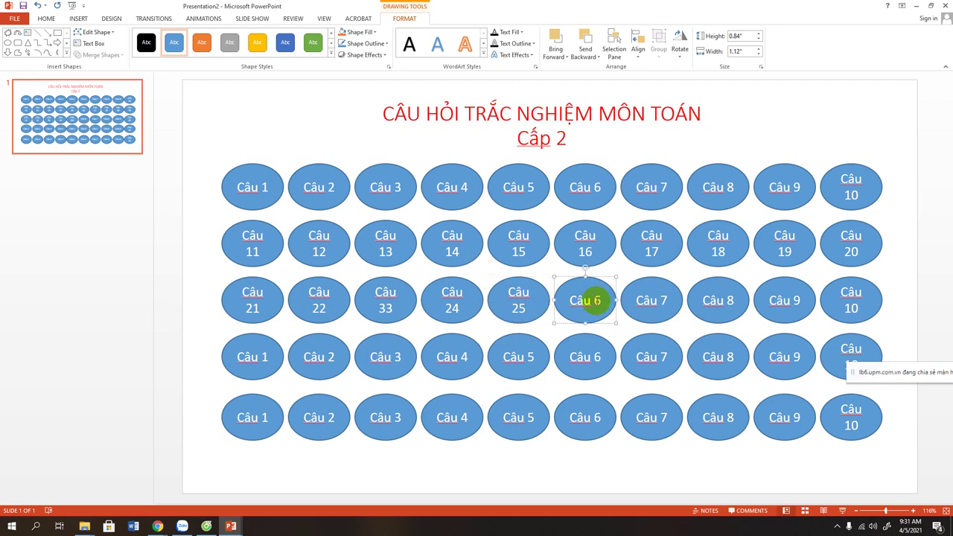
{"action": "type", "text": "2"}
{"action": "left_click", "coordinate": [648, 300]}
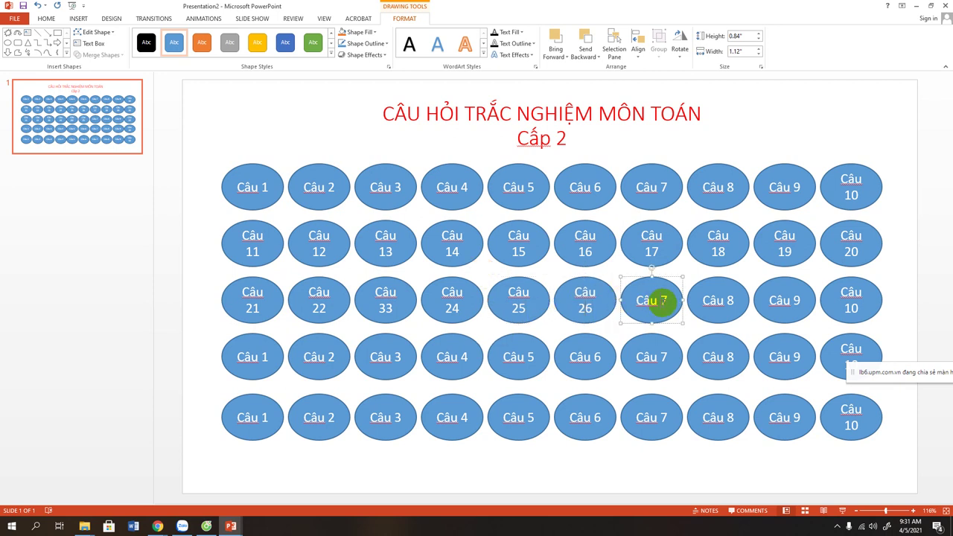
{"action": "type", "text": "2"}
{"action": "left_click", "coordinate": [729, 300]}
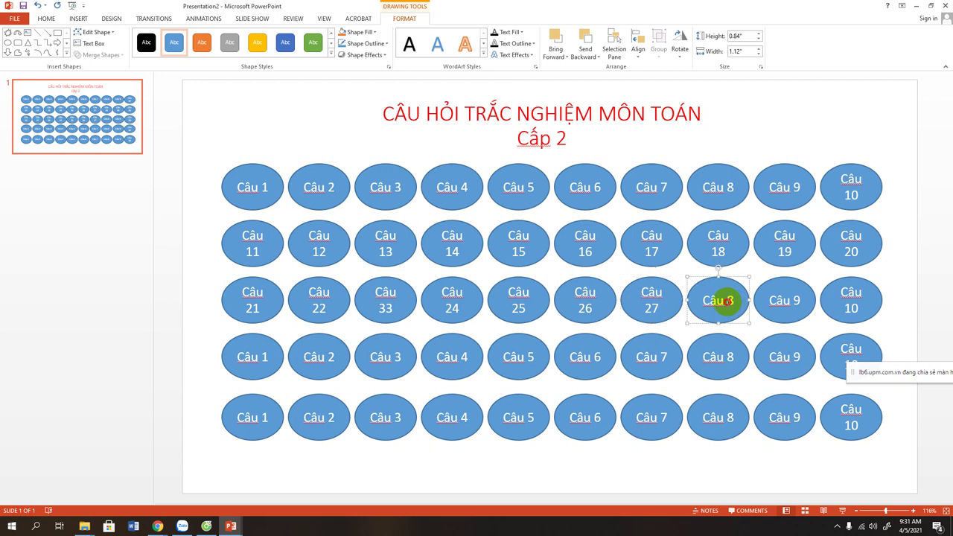
{"action": "type", "text": "2"}
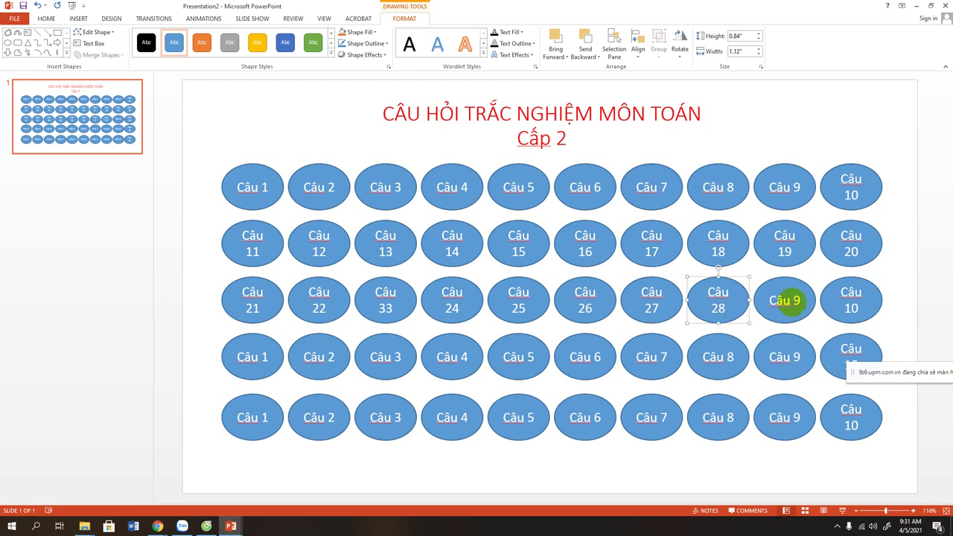
{"action": "left_click", "coordinate": [786, 301]}
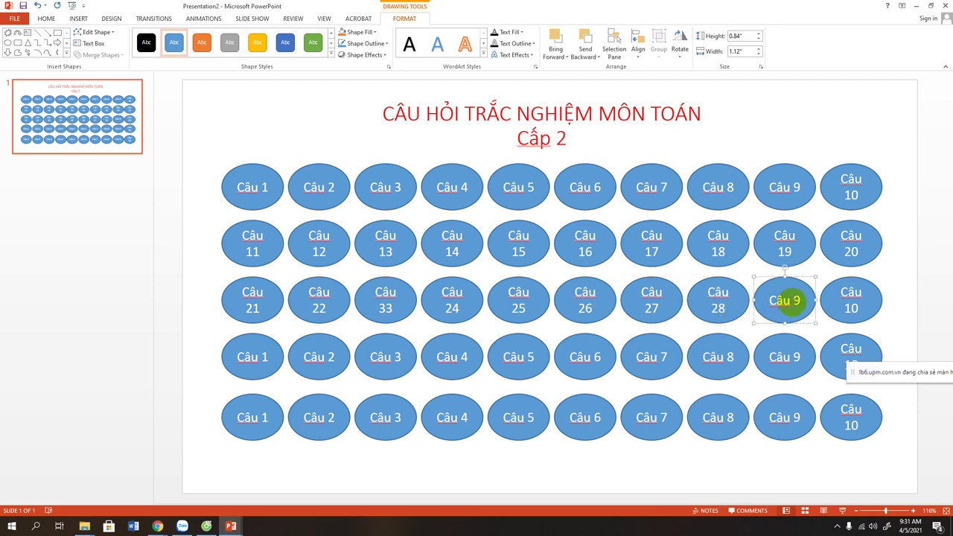
{"action": "type", "text": "2"}
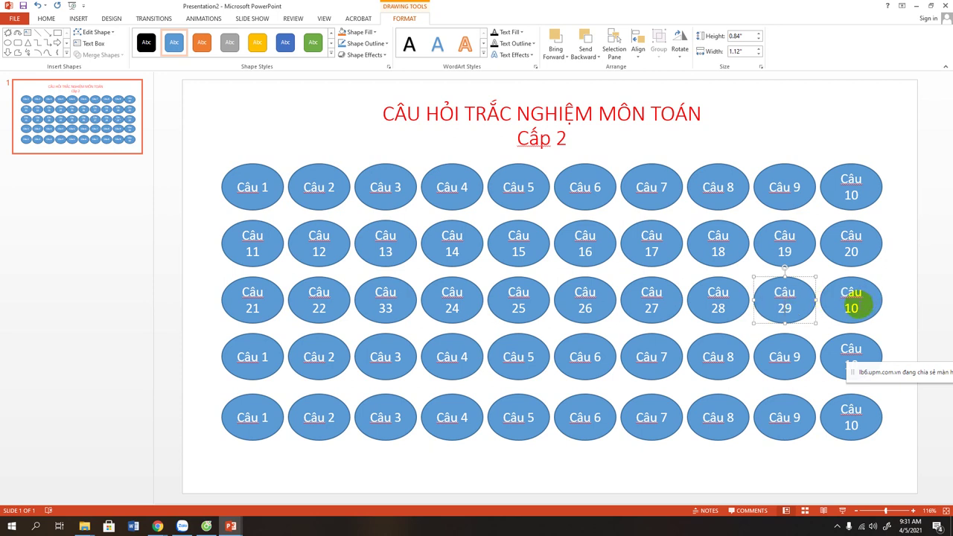
{"action": "left_click", "coordinate": [851, 307]}
{"action": "key", "text": "BackSpace"}
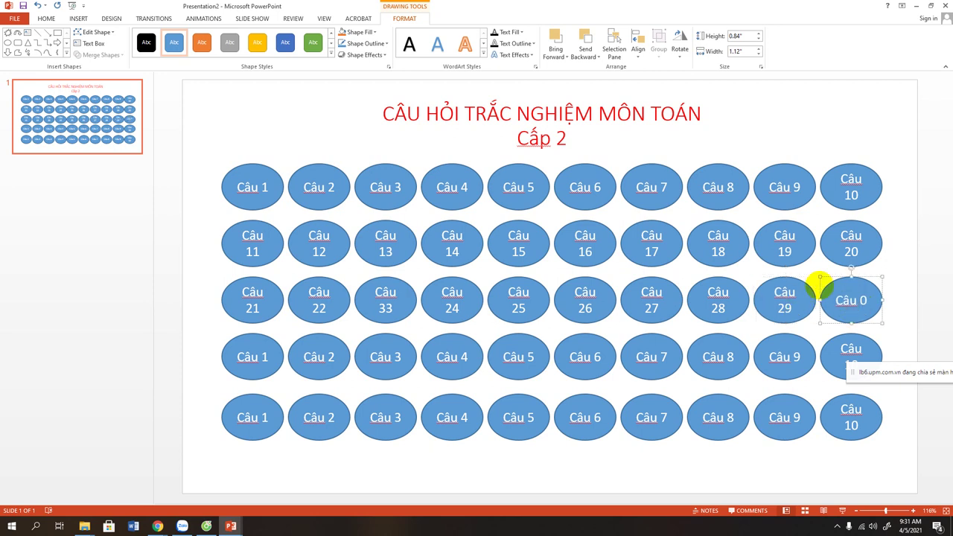
Step: Renumber the fourth row of ovals to Câu 31 through Câu 40
{"action": "type", "text": "3"}
{"action": "left_click", "coordinate": [263, 357]}
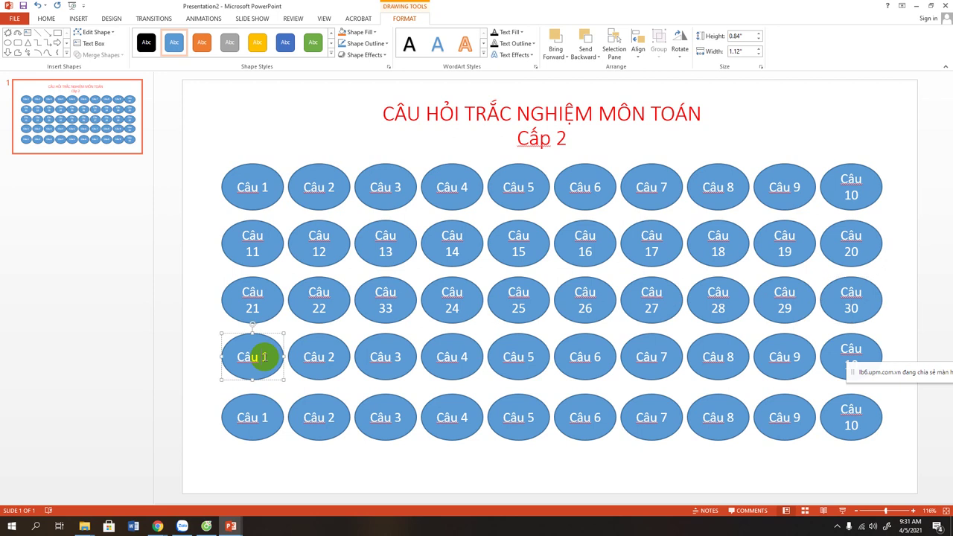
{"action": "type", "text": "3"}
{"action": "left_click", "coordinate": [329, 358]}
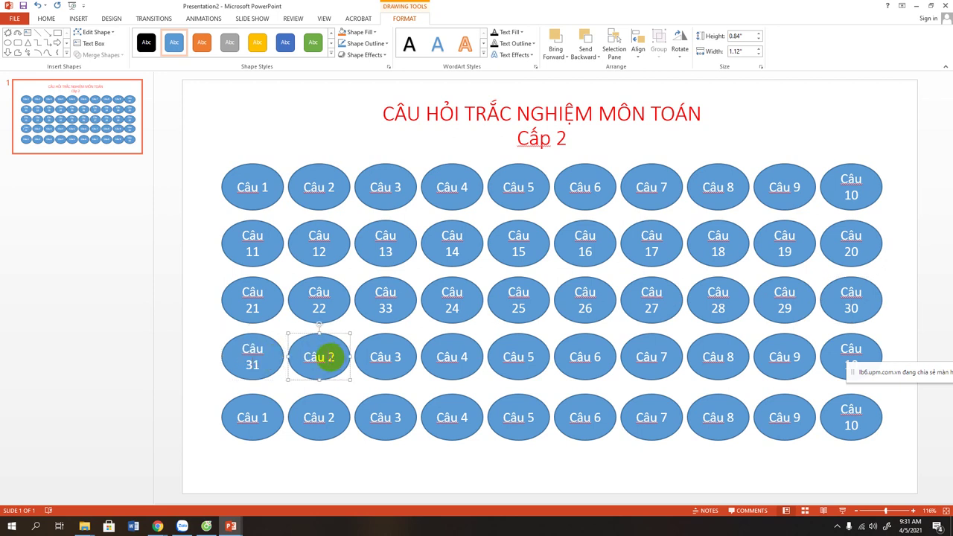
{"action": "type", "text": "3"}
{"action": "left_click", "coordinate": [393, 357]}
{"action": "type", "text": "3"}
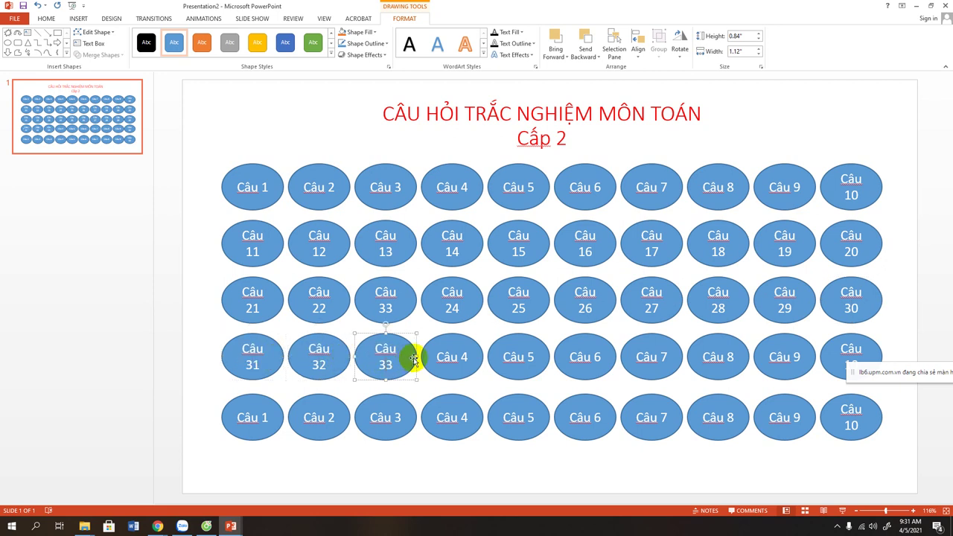
{"action": "left_click", "coordinate": [457, 358]}
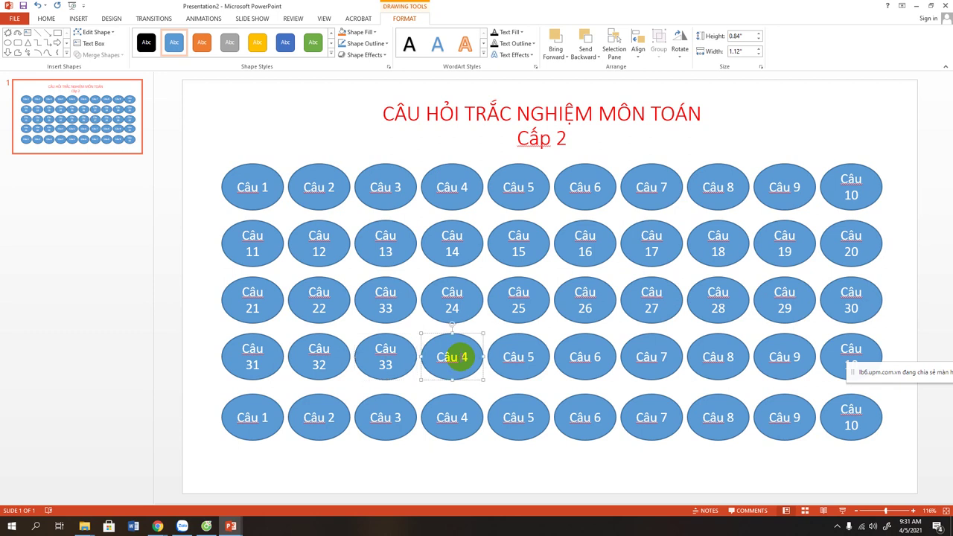
{"action": "type", "text": "3"}
{"action": "left_click", "coordinate": [526, 357]}
{"action": "type", "text": "3"}
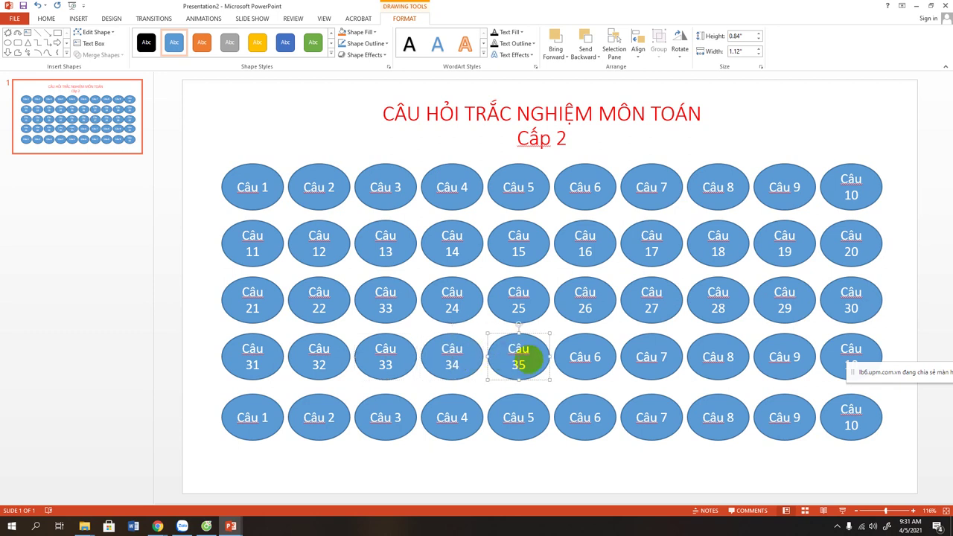
{"action": "left_click", "coordinate": [594, 359]}
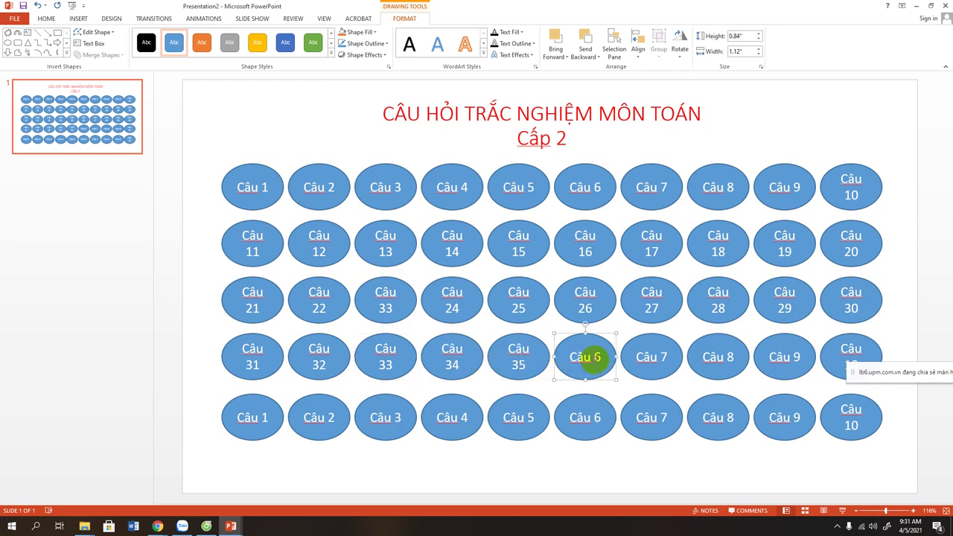
{"action": "type", "text": "3"}
{"action": "left_click", "coordinate": [658, 358]}
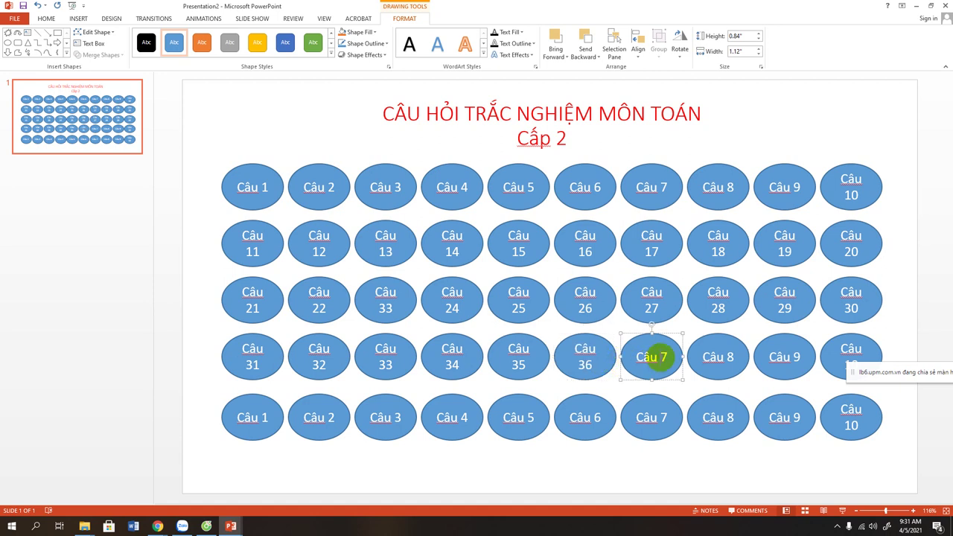
{"action": "type", "text": "3"}
{"action": "left_click", "coordinate": [725, 357]}
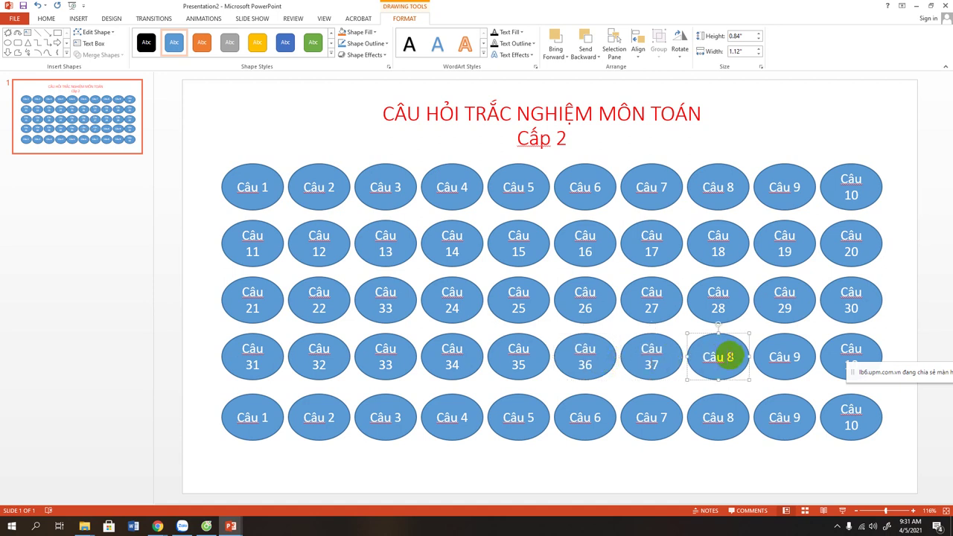
{"action": "type", "text": "3"}
{"action": "left_click", "coordinate": [791, 358]}
{"action": "type", "text": "3"}
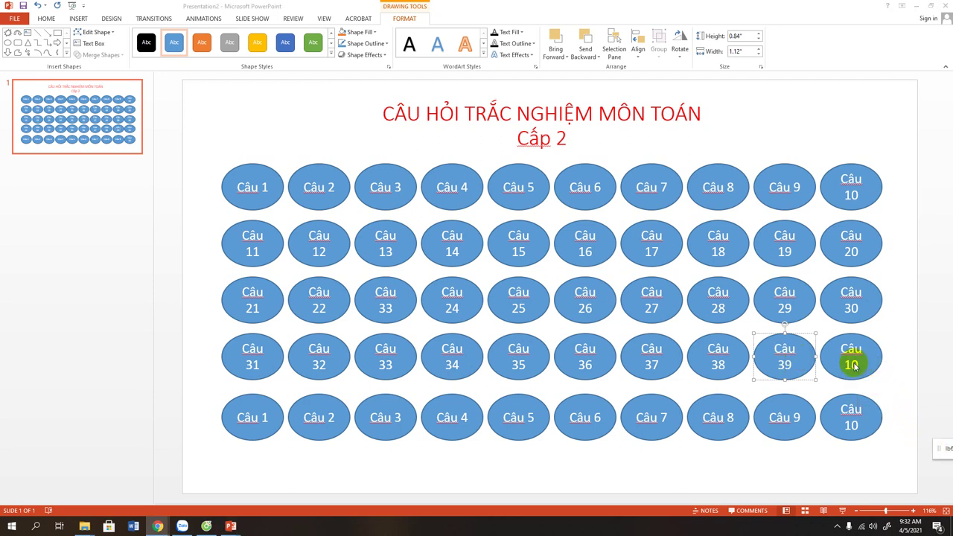
{"action": "double_click", "coordinate": [848, 365]}
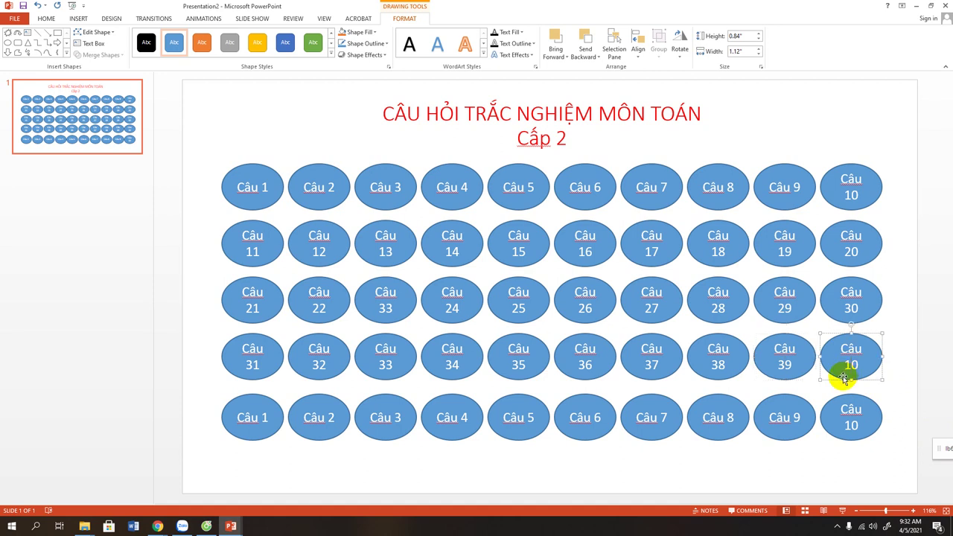
{"action": "type", "text": "40"}
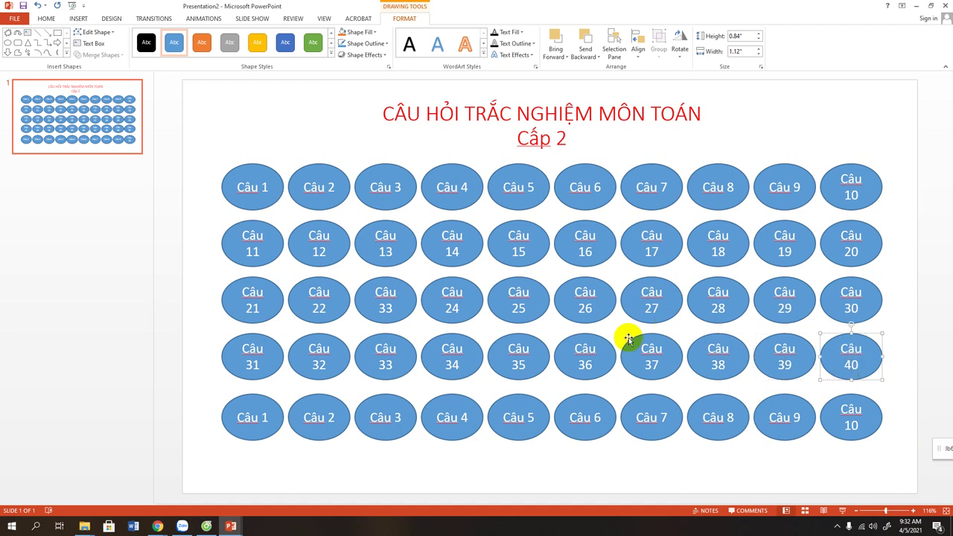
Step: Renumber the bottom row of ovals to Câu 41 through Câu 50
{"action": "left_click", "coordinate": [262, 417]}
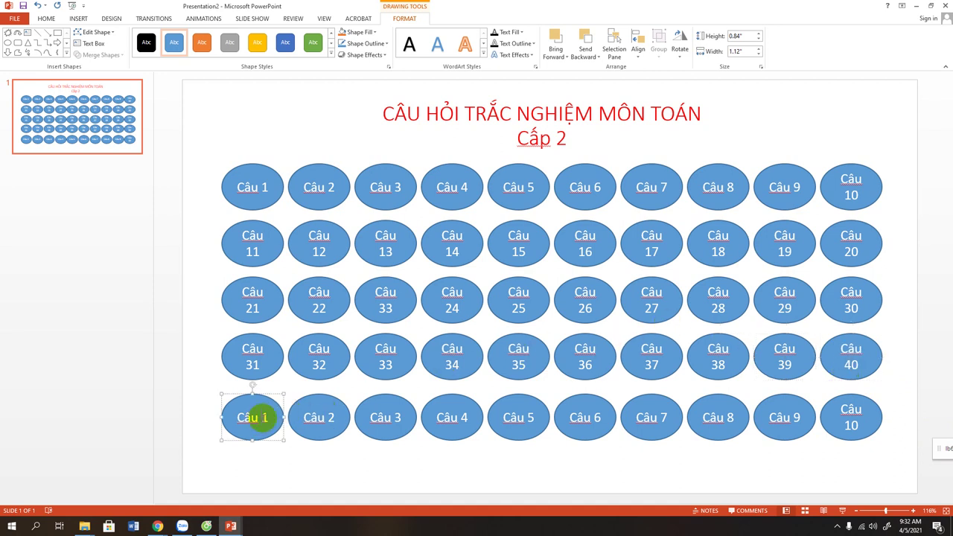
{"action": "type", "text": "4"}
{"action": "left_click", "coordinate": [319, 417]}
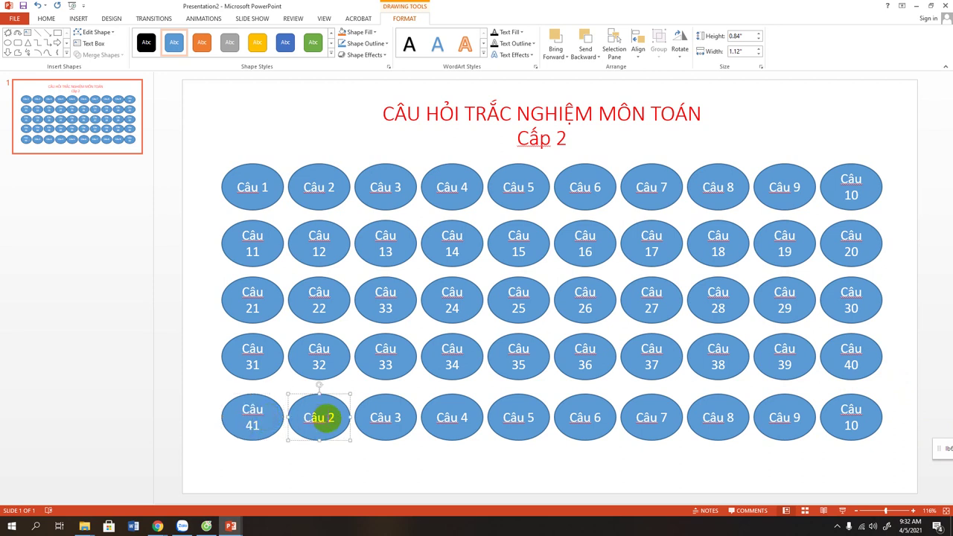
{"action": "type", "text": "4"}
{"action": "left_click", "coordinate": [385, 418]}
{"action": "type", "text": "4"}
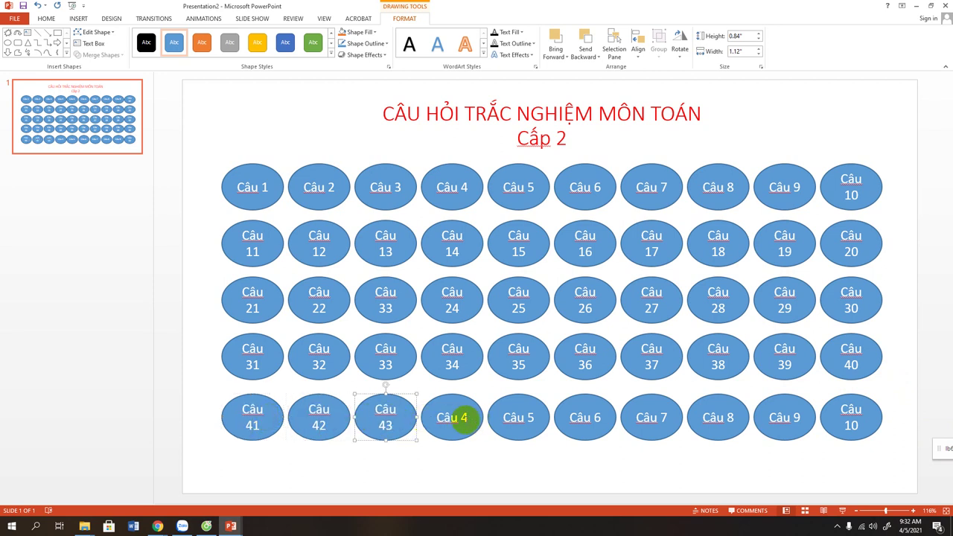
{"action": "left_click", "coordinate": [462, 419]}
{"action": "type", "text": "4"}
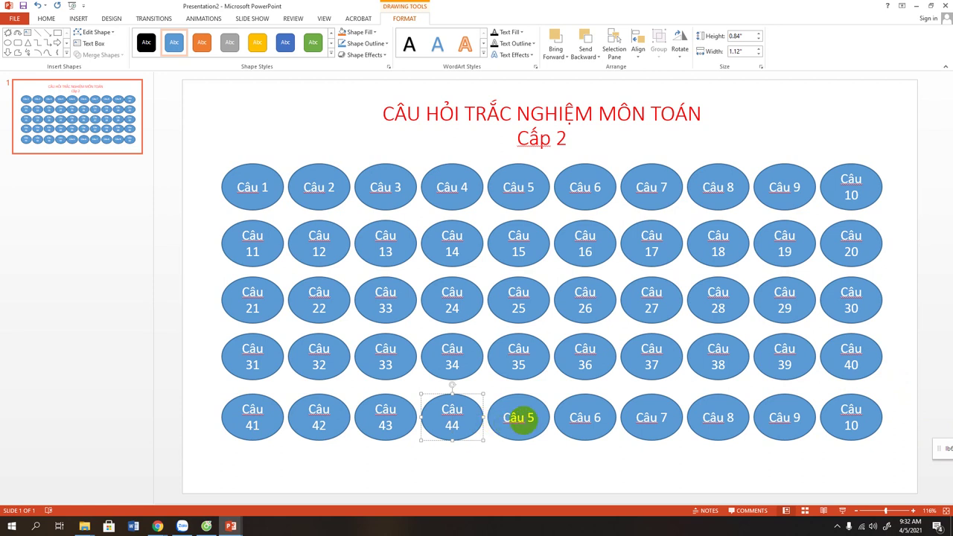
{"action": "left_click", "coordinate": [519, 417]}
{"action": "type", "text": "4"}
{"action": "left_click", "coordinate": [594, 418]}
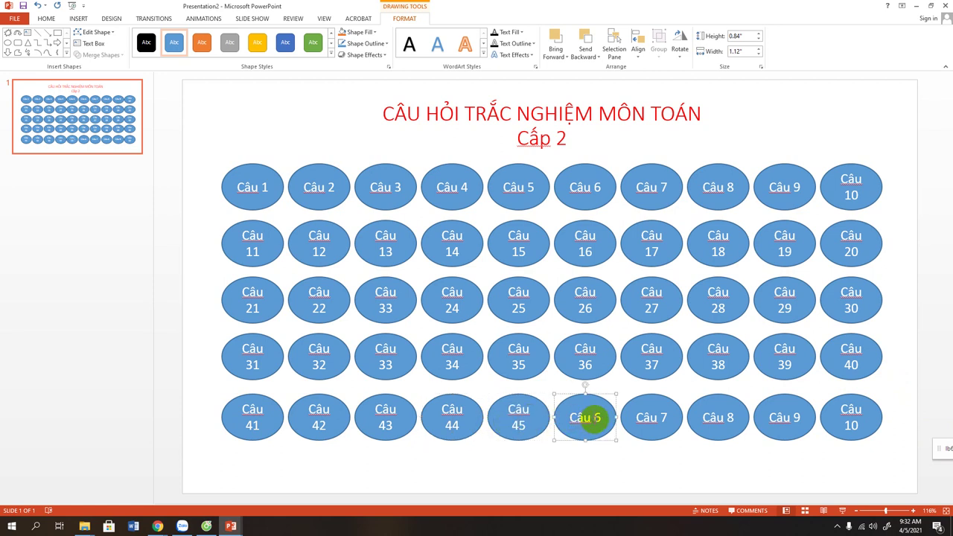
{"action": "type", "text": "4"}
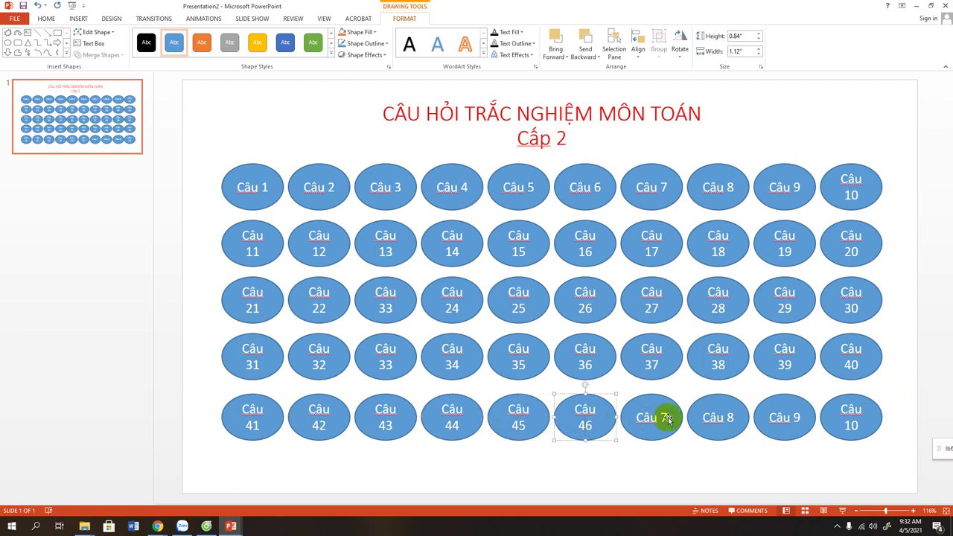
{"action": "left_click", "coordinate": [662, 418]}
{"action": "type", "text": "4"}
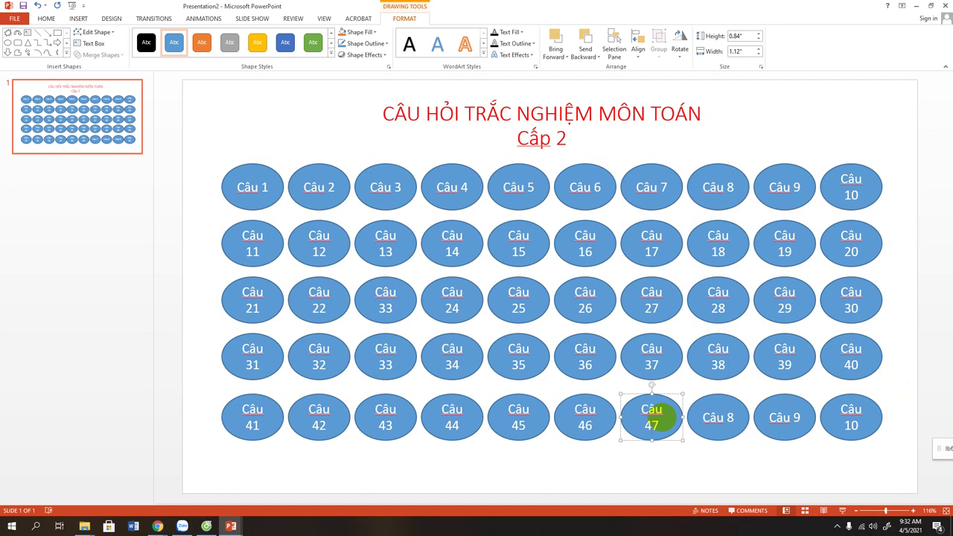
{"action": "left_click", "coordinate": [727, 417]}
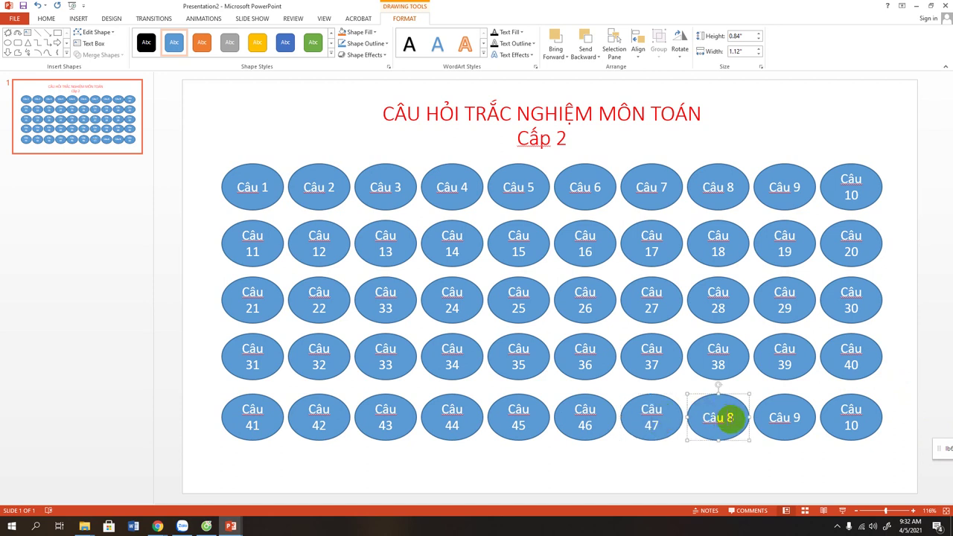
{"action": "type", "text": "4"}
{"action": "left_click", "coordinate": [793, 417]}
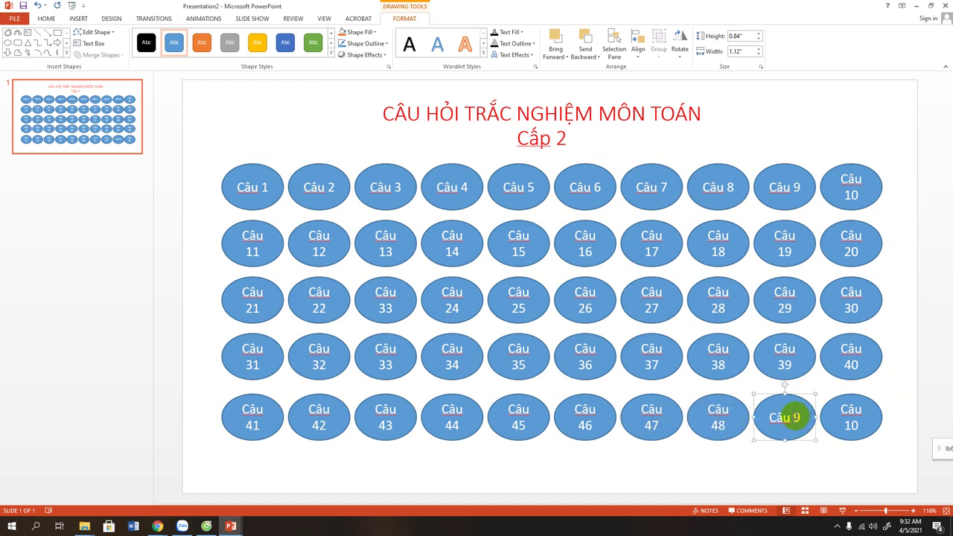
{"action": "type", "text": "4"}
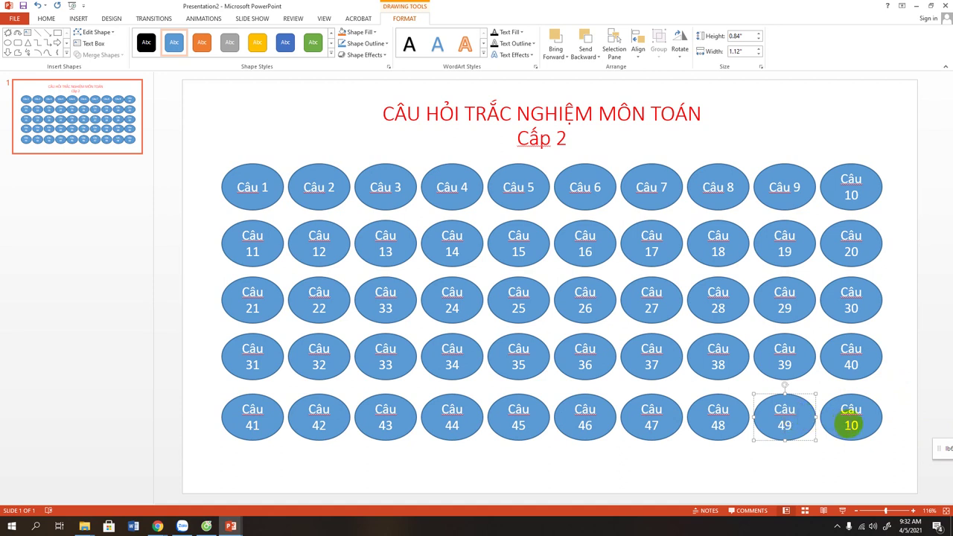
{"action": "left_click", "coordinate": [850, 425]}
{"action": "key", "text": "BackSpace"}
{"action": "type", "text": "5"}
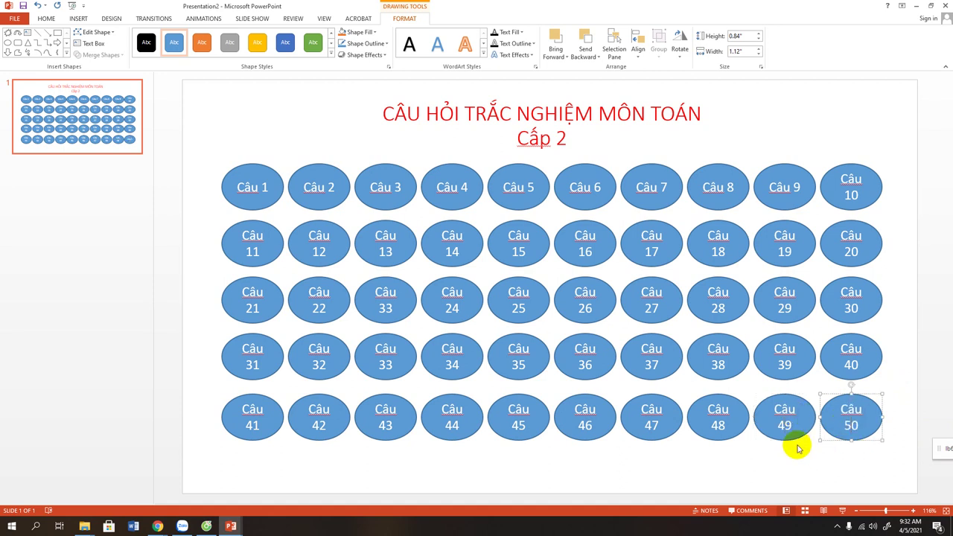
{"action": "left_click", "coordinate": [726, 460]}
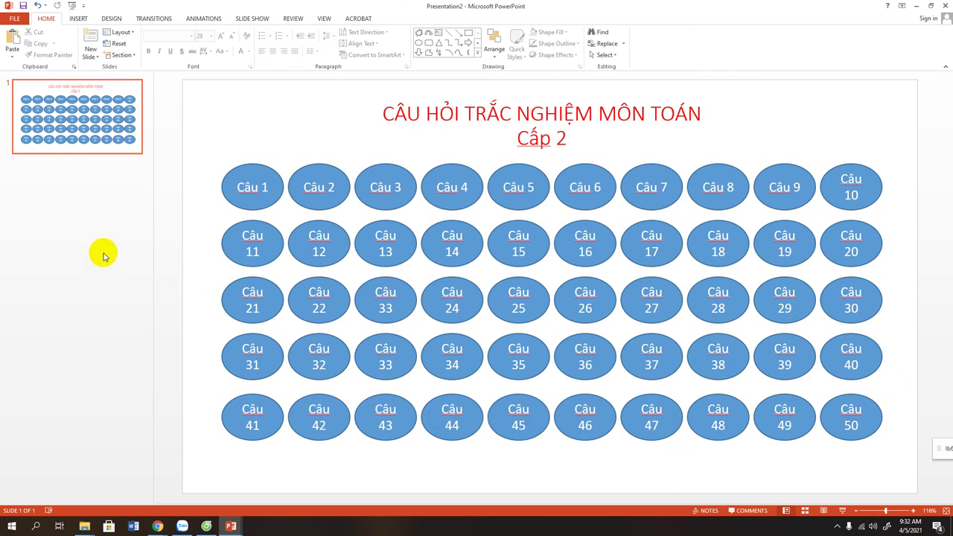
Step: Add a section after the menu slide and rename it Cau1
{"action": "right_click", "coordinate": [55, 185]}
{"action": "left_click", "coordinate": [82, 228]}
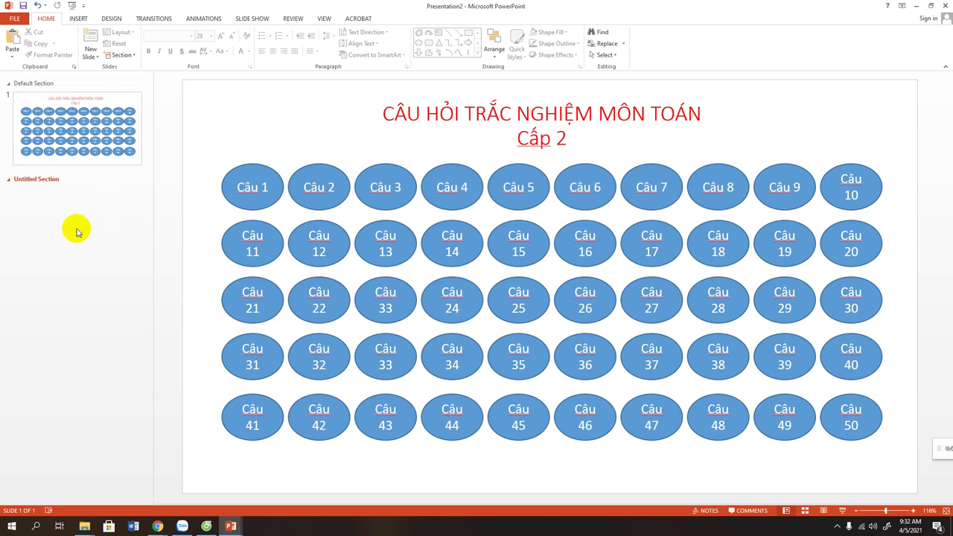
{"action": "right_click", "coordinate": [41, 181]}
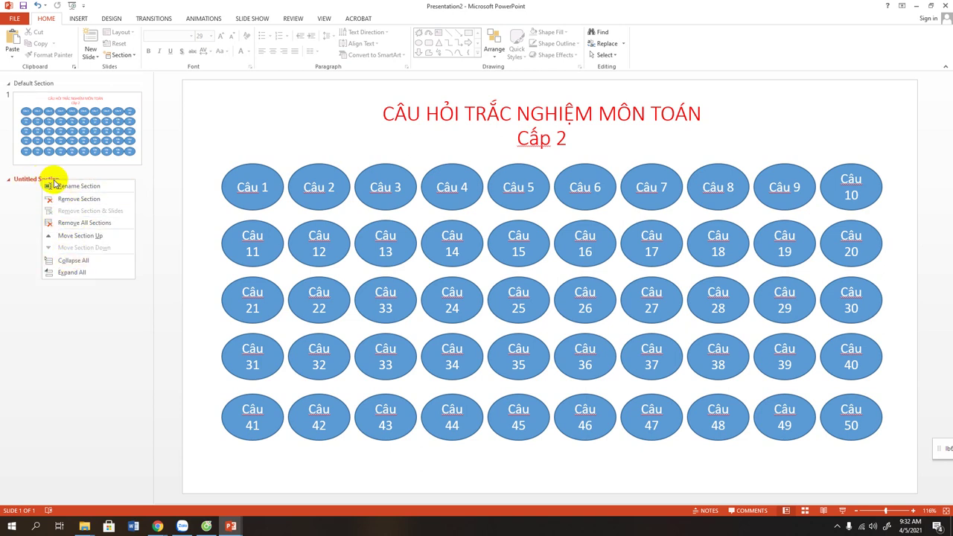
{"action": "left_click", "coordinate": [80, 186]}
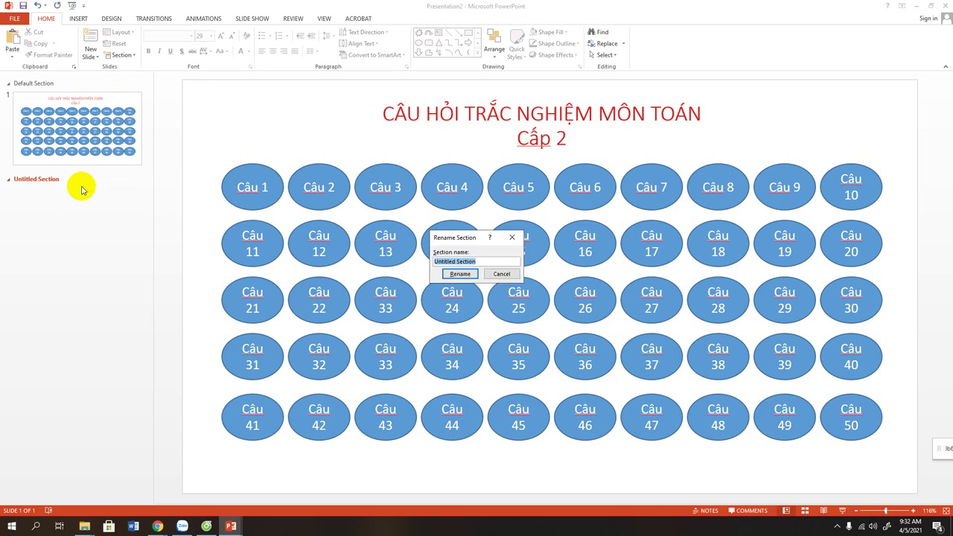
{"action": "key", "text": "BackSpace"}
{"action": "type", "text": "Cau1"}
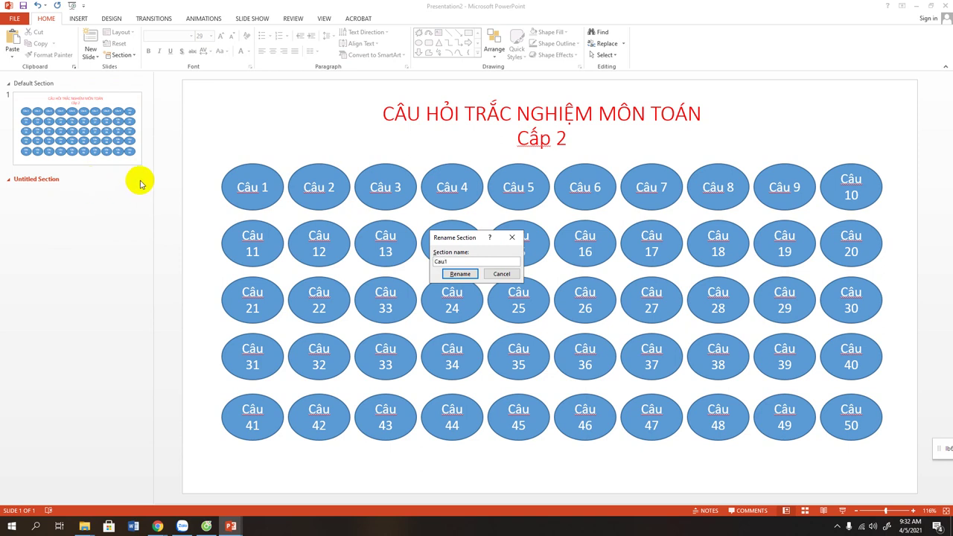
{"action": "left_click", "coordinate": [447, 273]}
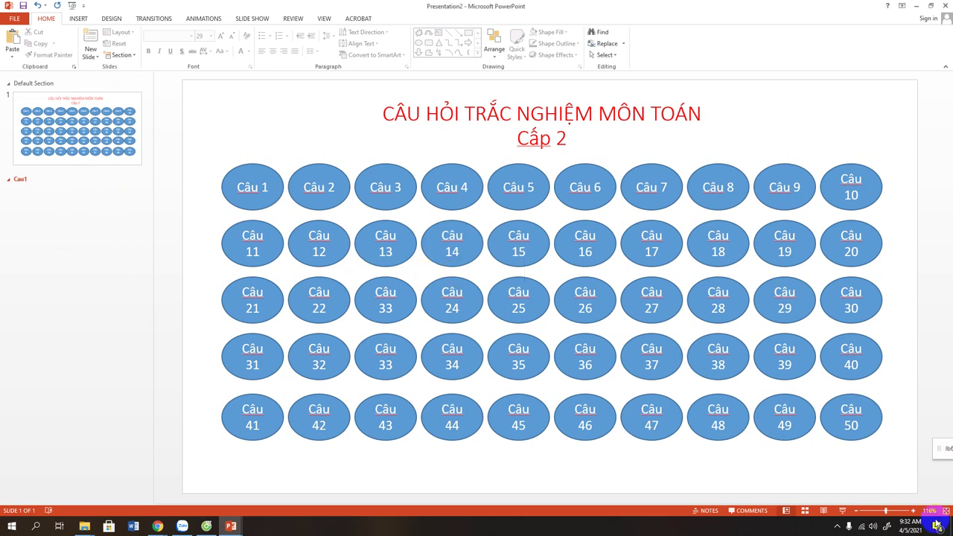
Step: Add another section after Cau1 and rename it Câu 2
{"action": "left_click", "coordinate": [838, 527]}
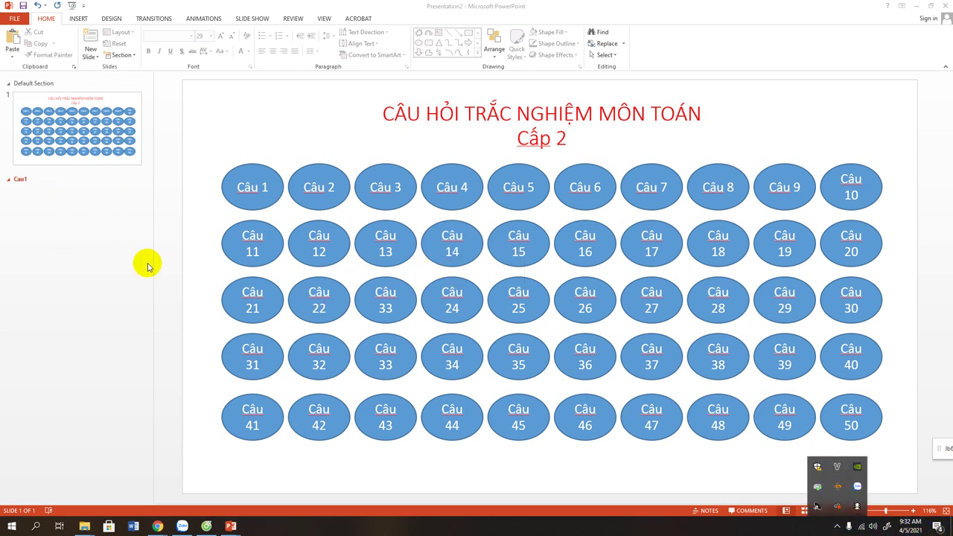
{"action": "left_click", "coordinate": [42, 192]}
{"action": "right_click", "coordinate": [32, 225]}
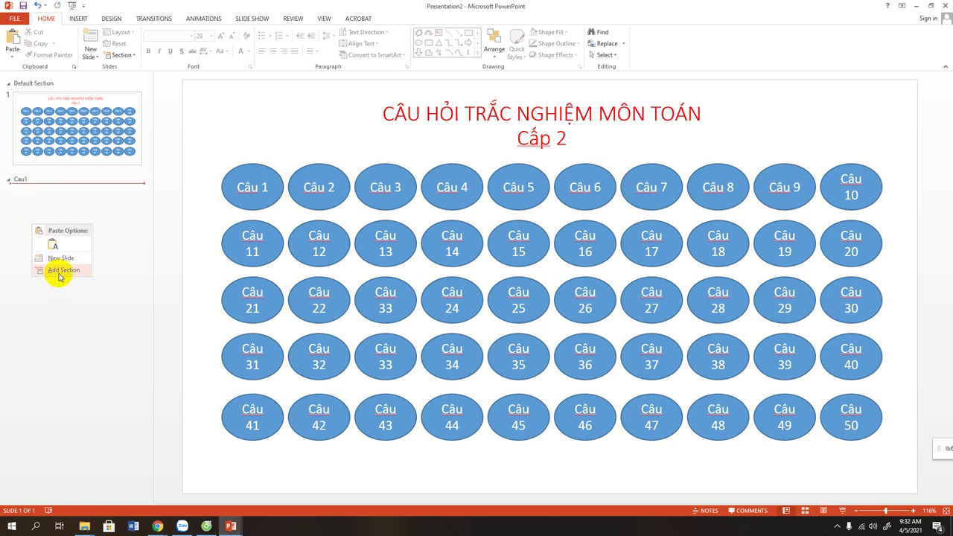
{"action": "left_click", "coordinate": [58, 269]}
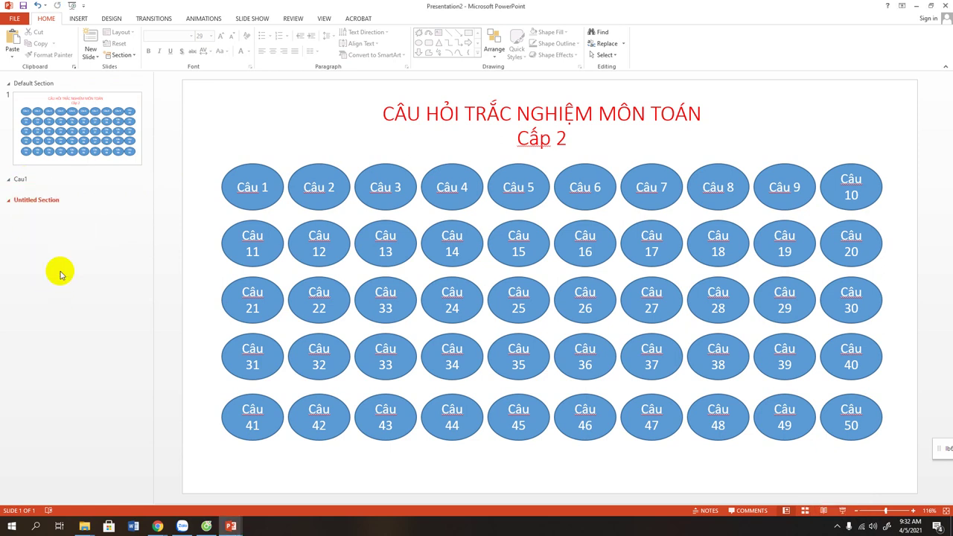
{"action": "left_click", "coordinate": [31, 201]}
{"action": "right_click", "coordinate": [32, 201]}
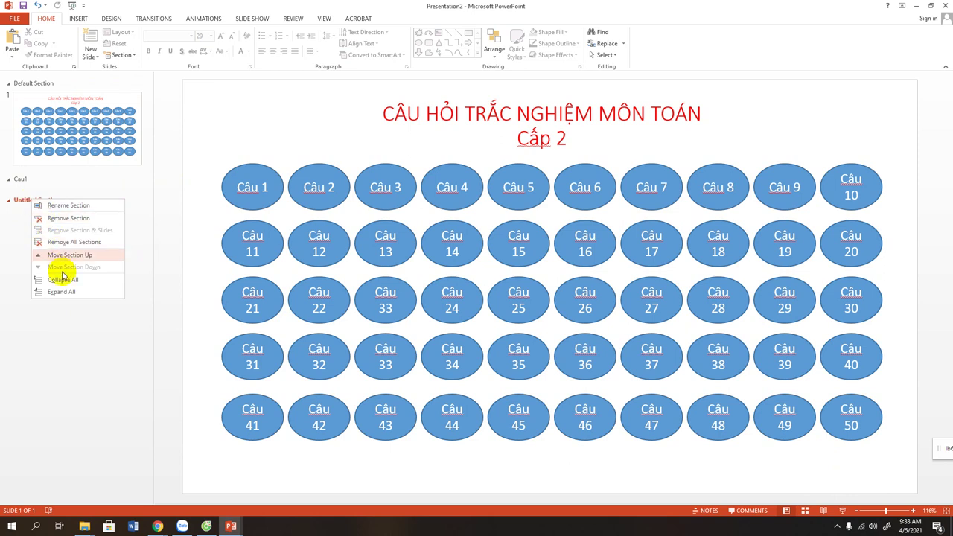
{"action": "left_click", "coordinate": [61, 213]}
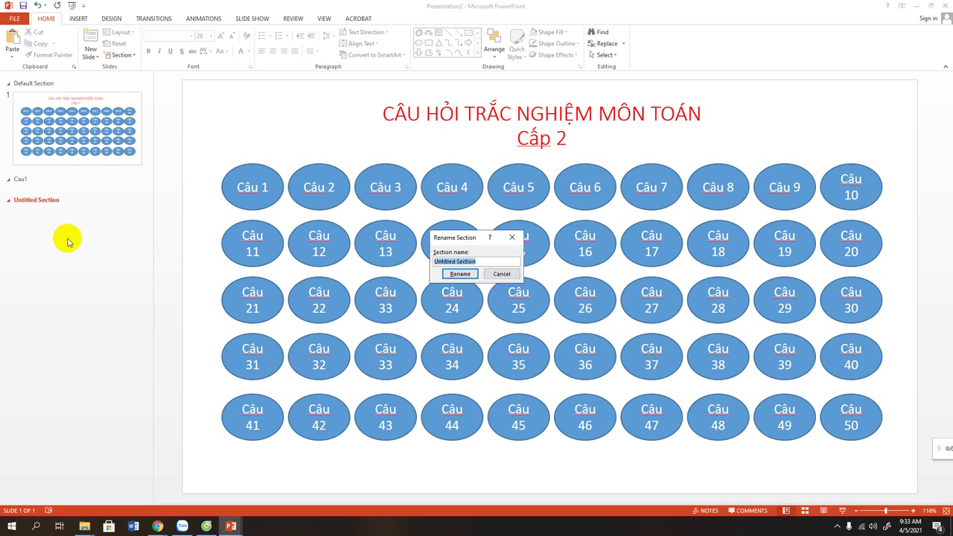
{"action": "key", "text": "BackSpace"}
{"action": "type", "text": "Câu 2"}
{"action": "left_click", "coordinate": [457, 273]}
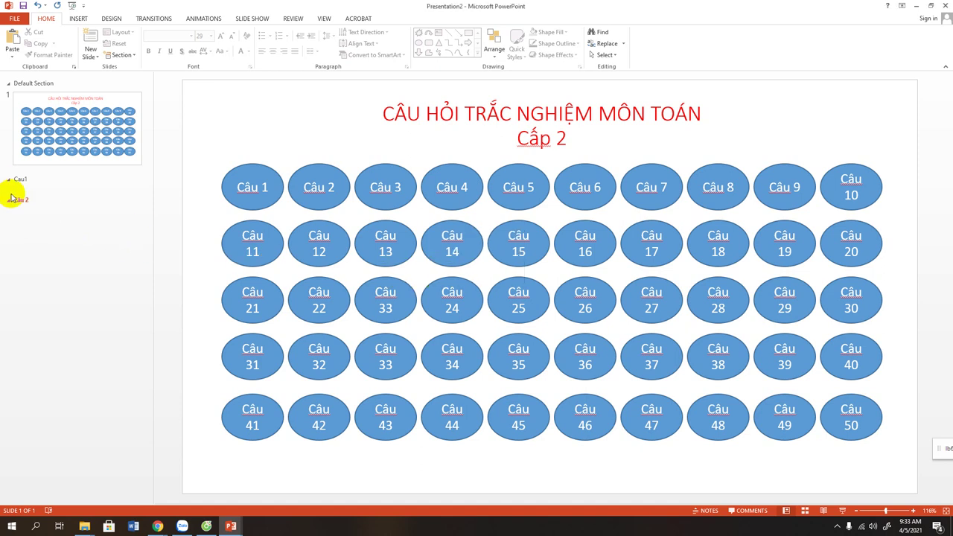
{"action": "right_click", "coordinate": [68, 194]}
Step: Add blank slides 2, 3 and 4 inside the Cau1 section
{"action": "left_click", "coordinate": [86, 224]}
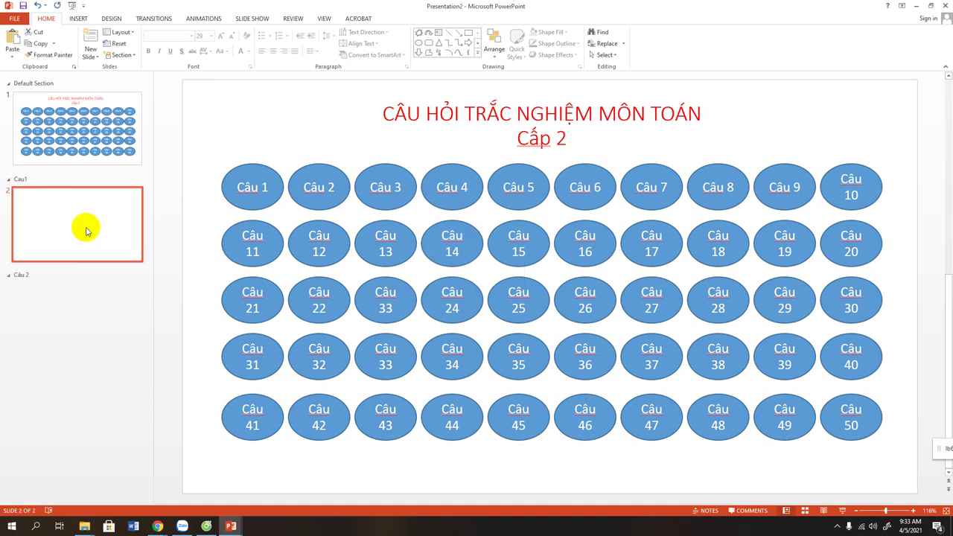
{"action": "right_click", "coordinate": [89, 230]}
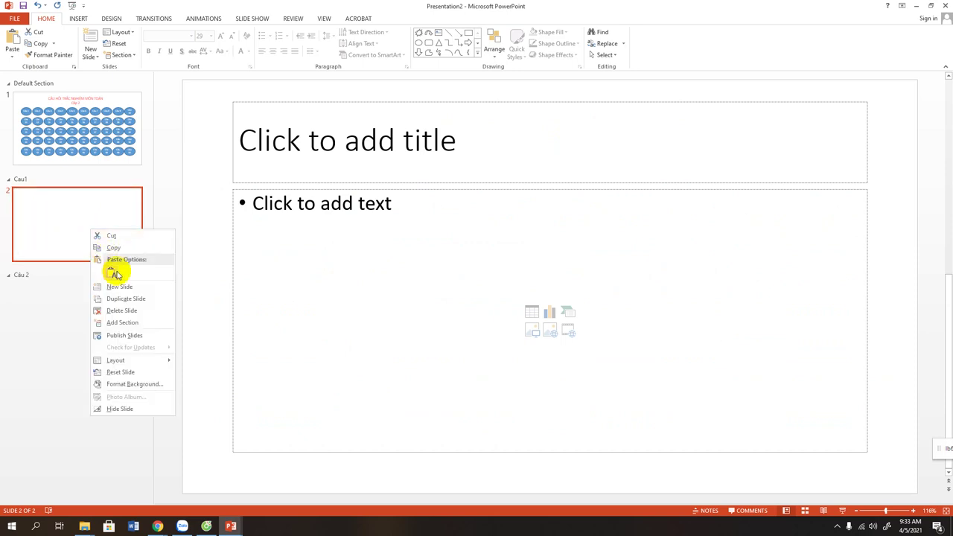
{"action": "left_click", "coordinate": [123, 288]}
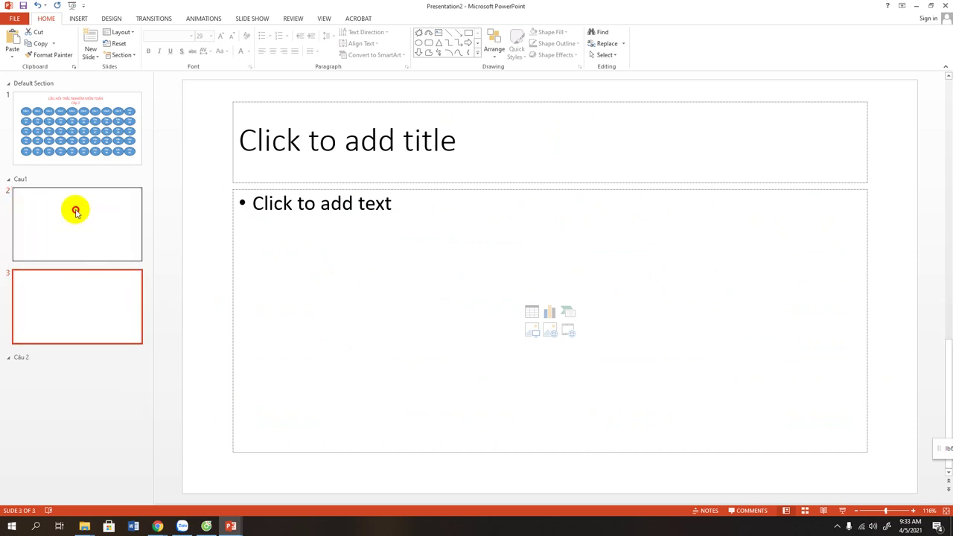
{"action": "left_click", "coordinate": [74, 209]}
{"action": "right_click", "coordinate": [85, 302]}
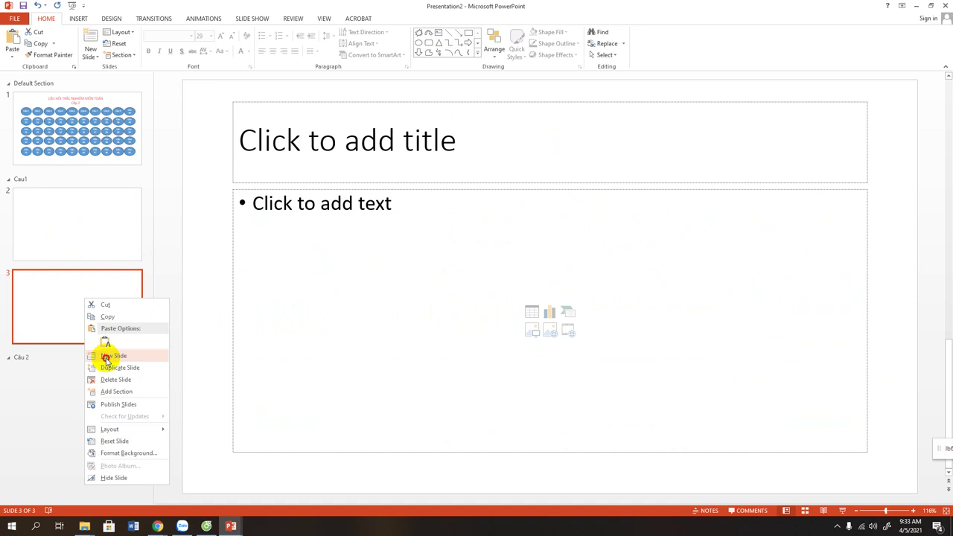
{"action": "left_click", "coordinate": [106, 358]}
Step: Add blank slides 5 and 6, then return to slide 2
{"action": "right_click", "coordinate": [95, 387]}
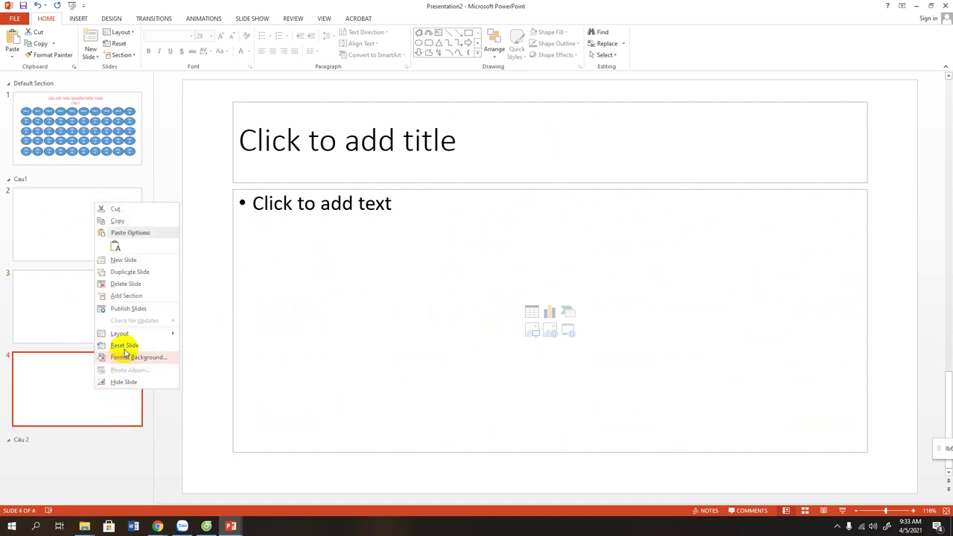
{"action": "left_click", "coordinate": [122, 259]}
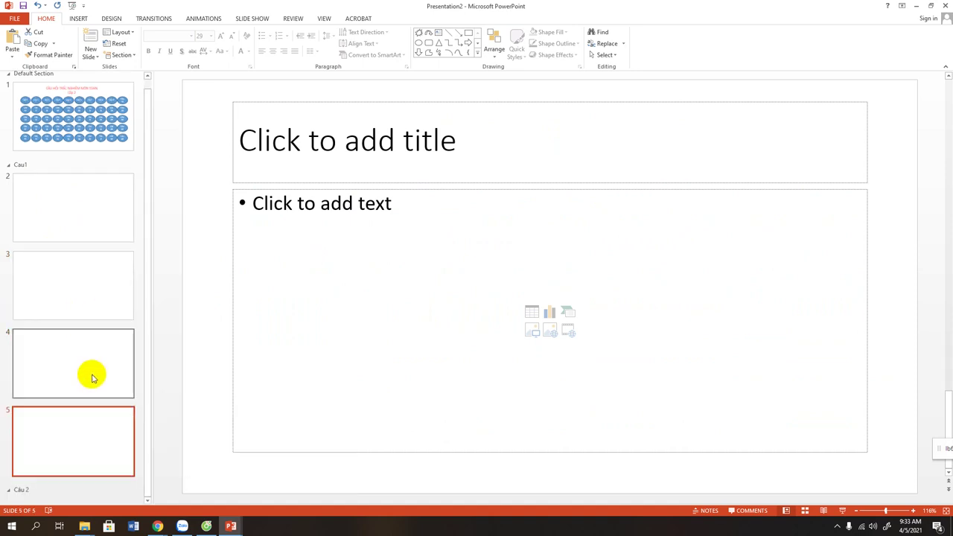
{"action": "right_click", "coordinate": [83, 451]}
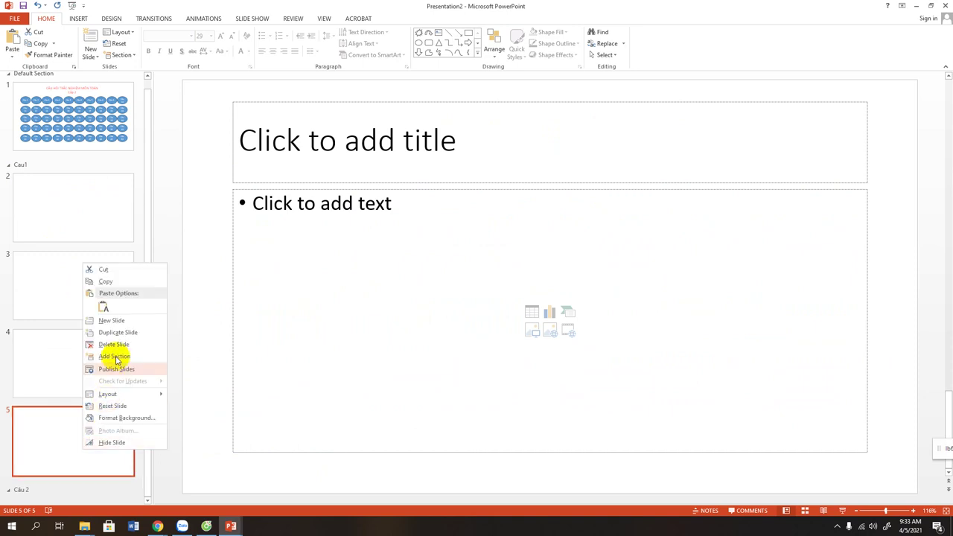
{"action": "left_click", "coordinate": [119, 322]}
{"action": "scroll", "coordinate": [93, 290], "scroll_direction": "up", "scroll_amount": 2}
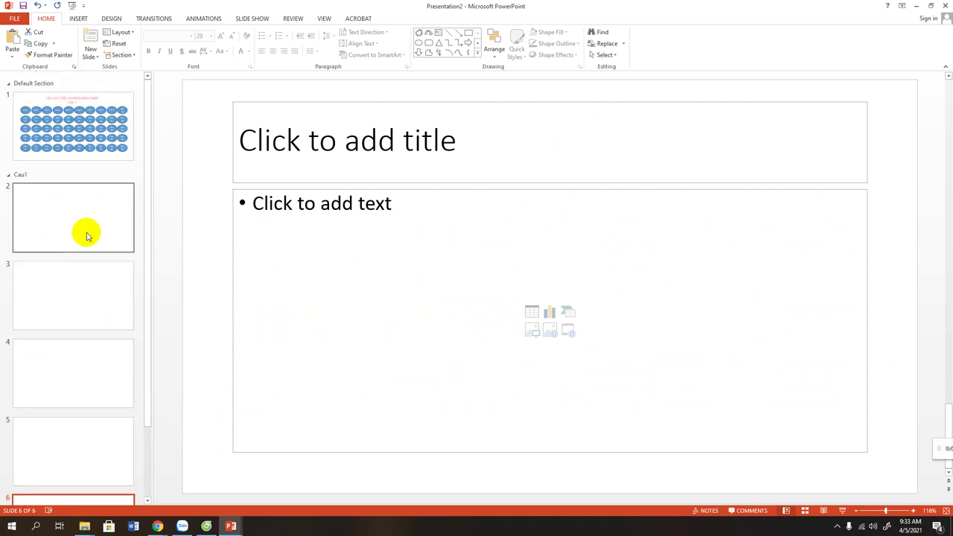
{"action": "left_click", "coordinate": [75, 216]}
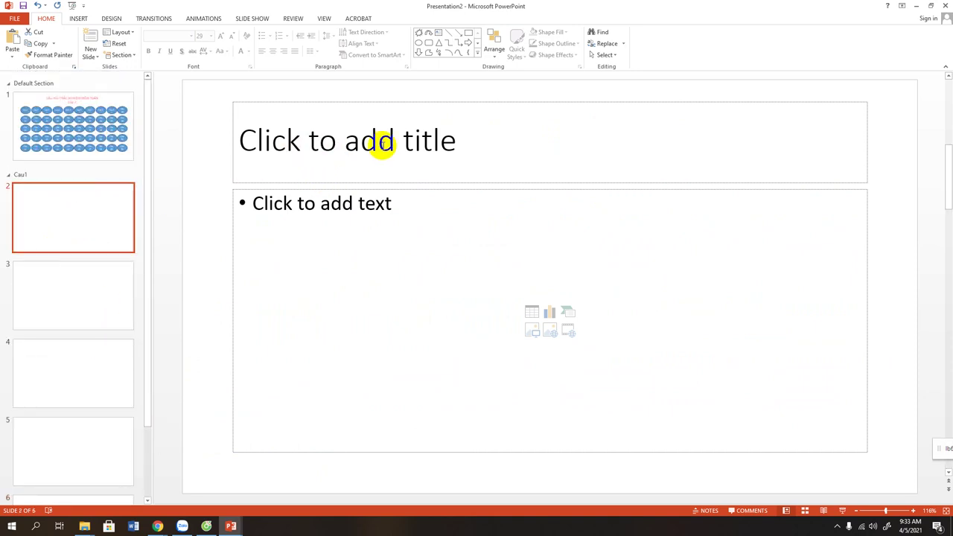
{"action": "scroll", "coordinate": [60, 365], "scroll_direction": "down", "scroll_amount": 1}
{"action": "scroll", "coordinate": [85, 368], "scroll_direction": "up", "scroll_amount": 1}
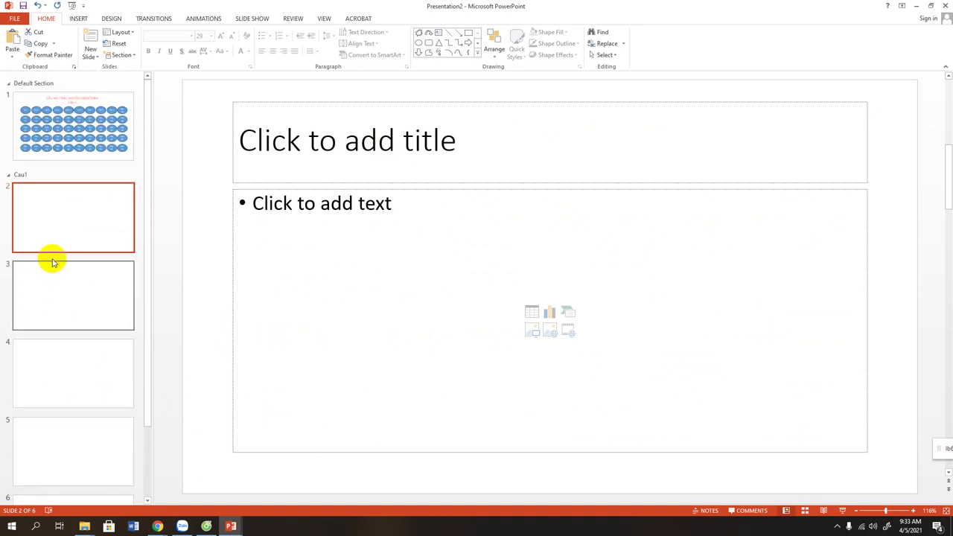
{"action": "scroll", "coordinate": [79, 399], "scroll_direction": "down", "scroll_amount": 1}
{"action": "scroll", "coordinate": [82, 405], "scroll_direction": "up", "scroll_amount": 1}
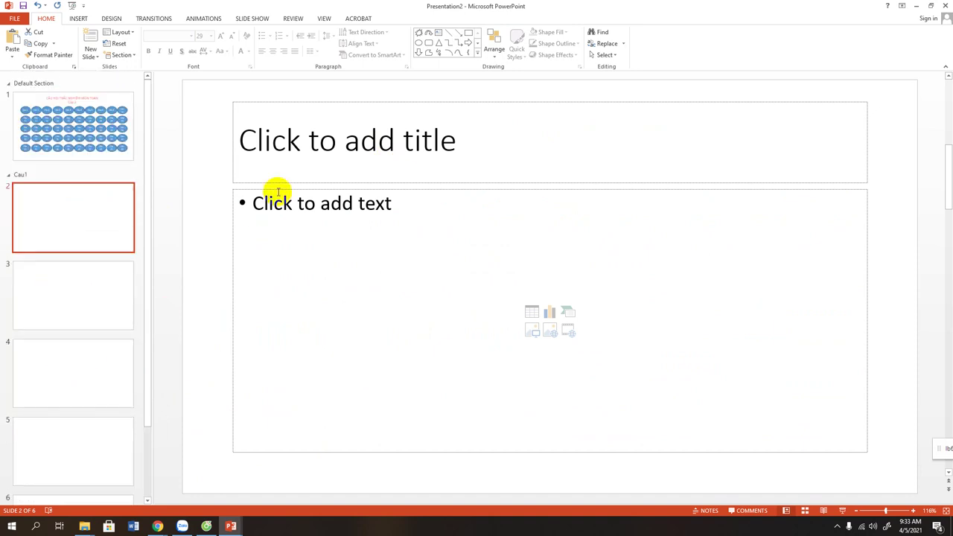
Step: Title slide 2 'Tam giác cân là tam giác có đặc điểm gì'
{"action": "left_click", "coordinate": [462, 148]}
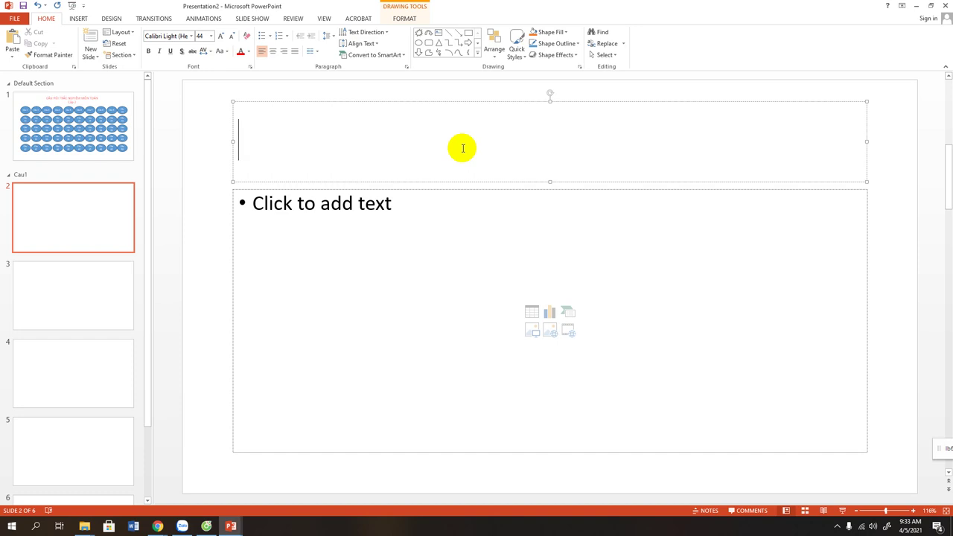
{"action": "type", "text": "Tam gia"}
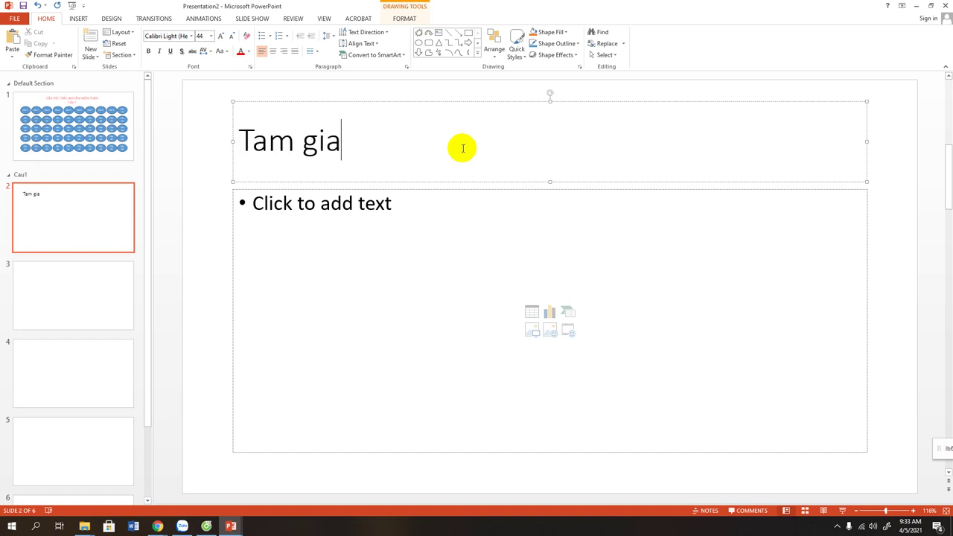
{"action": "key", "text": "BackSpace"}
{"action": "type", "text": "ác cân"}
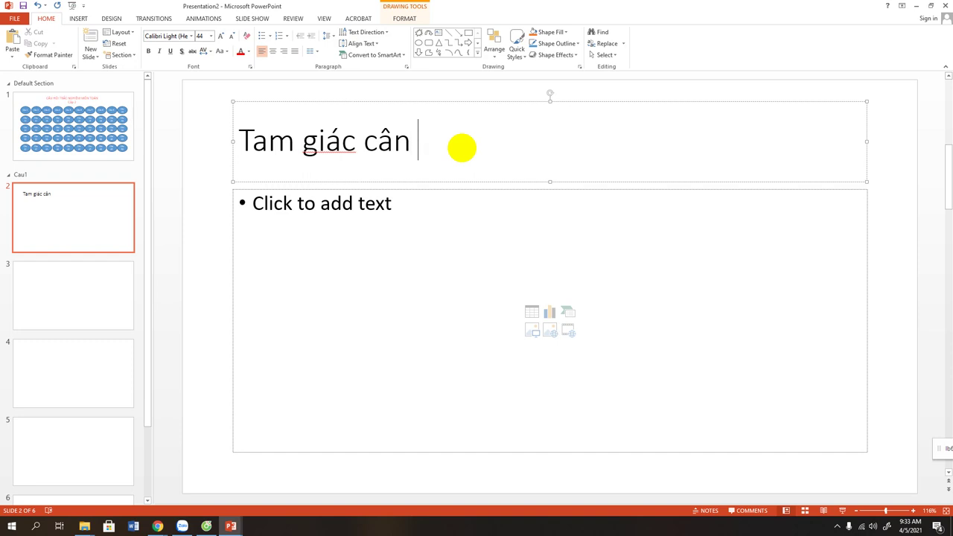
{"action": "type", "text": "là "}
{"action": "type", "text": "tam"}
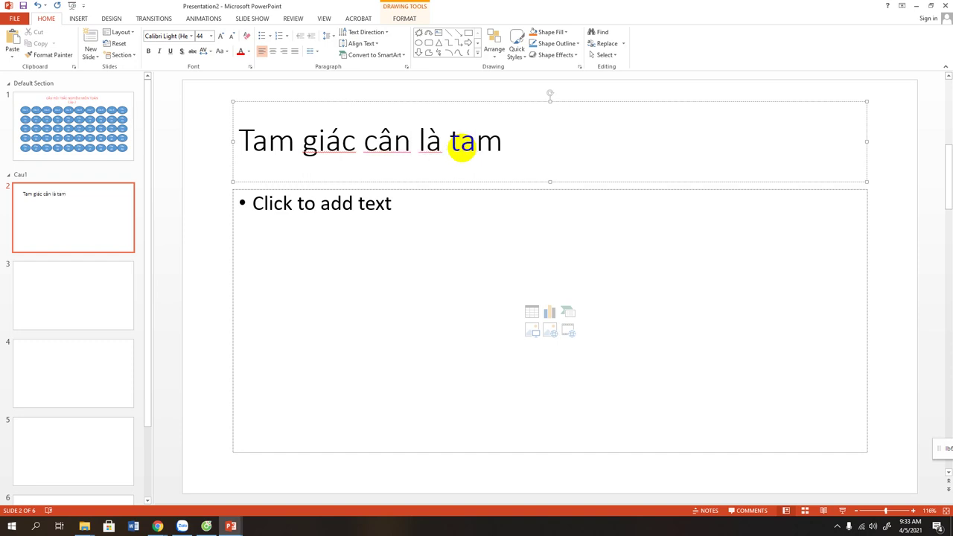
{"action": "type", "text": "giac"}
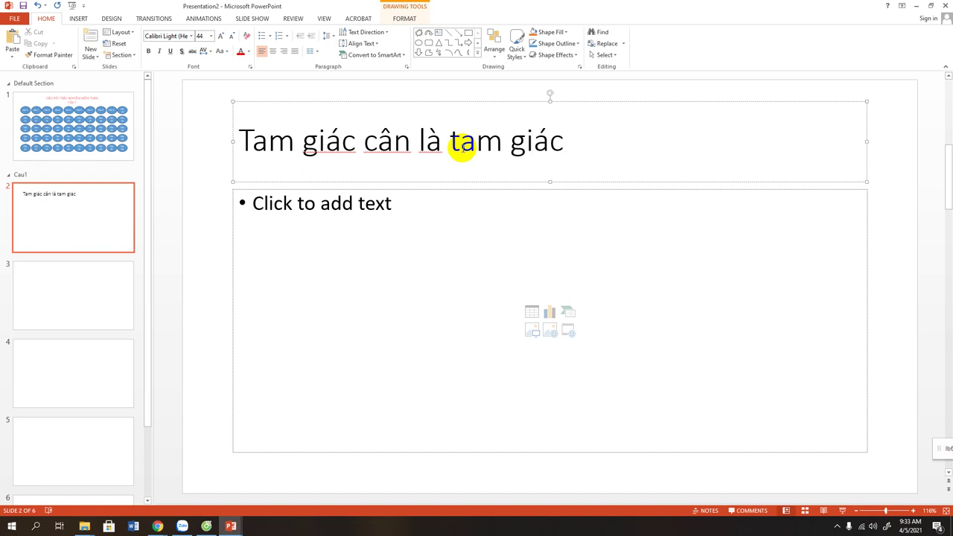
{"action": "type", "text": "ó d"}
{"action": "key", "text": "BackSpace"}
{"action": "type", "text": "đă"}
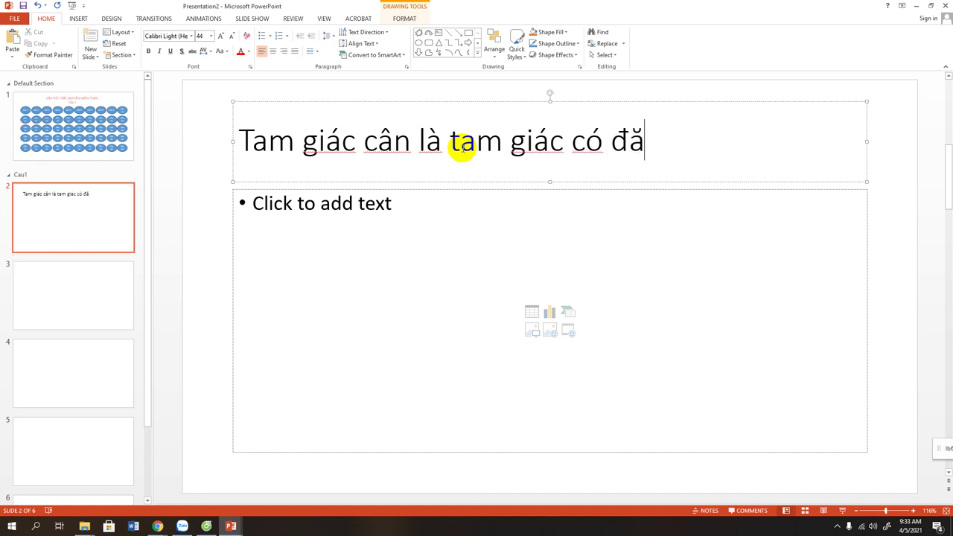
{"action": "key", "text": "BackSpace"}
{"action": "type", "text": "ặc đie"}
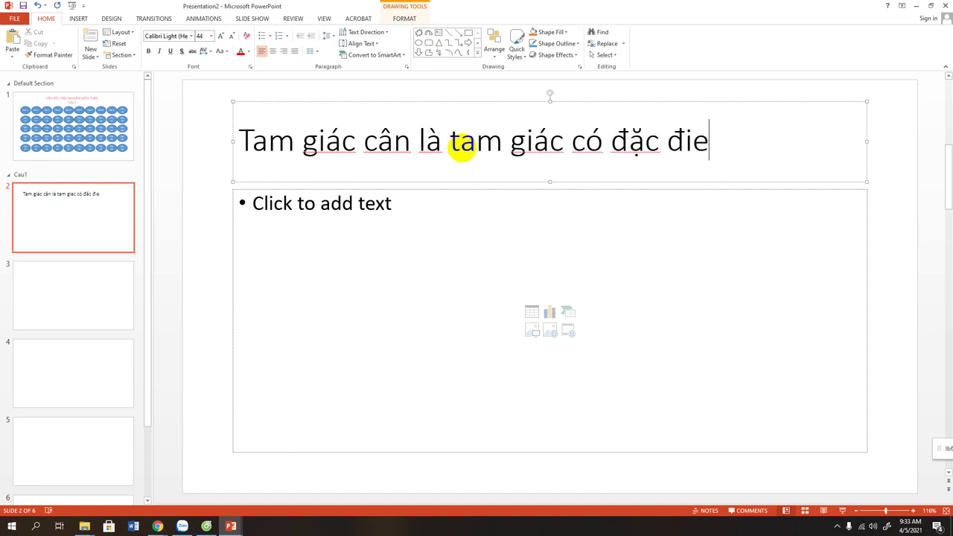
{"action": "type", "text": "em"}
{"action": "type", "text": " gi"}
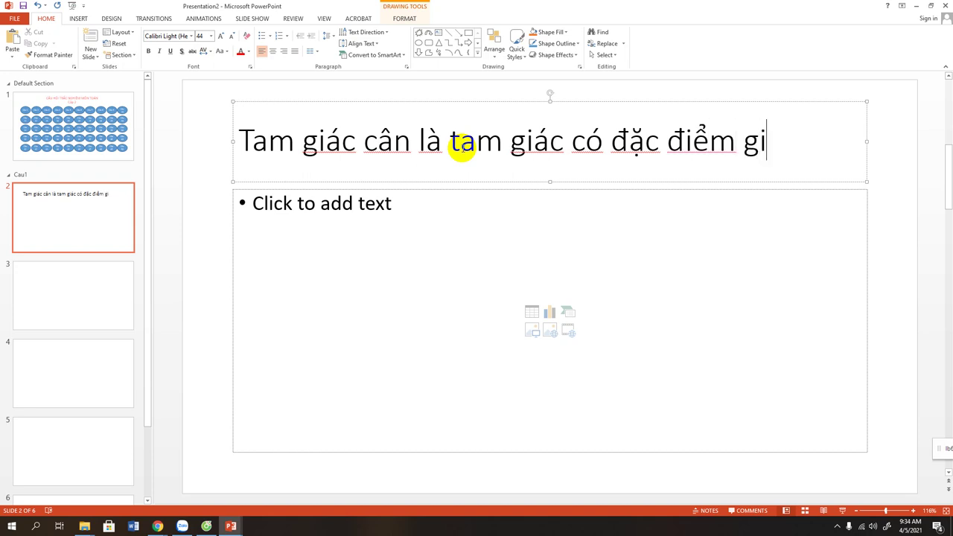
Step: Delete the empty body text box from slide 2
{"action": "left_click", "coordinate": [372, 251]}
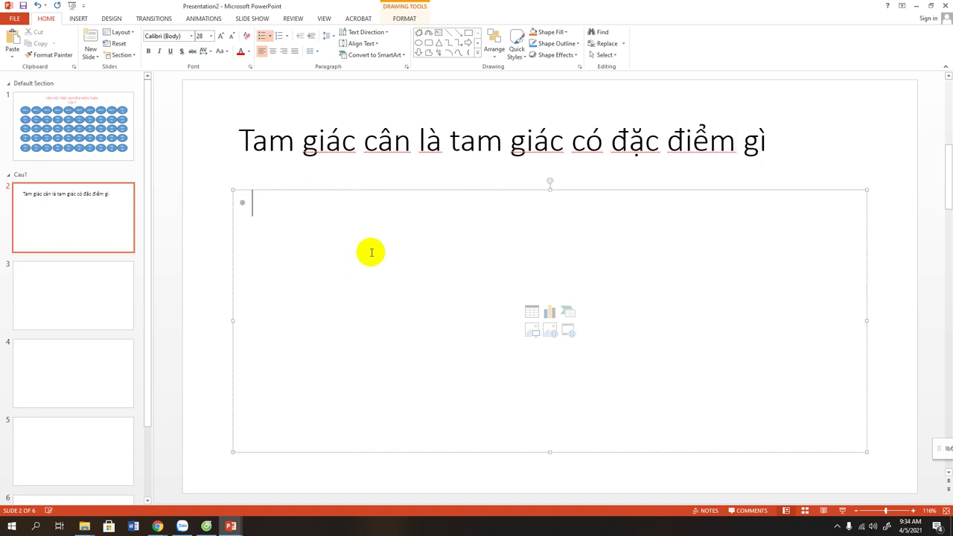
{"action": "left_click", "coordinate": [381, 191]}
{"action": "key", "text": "Delete"}
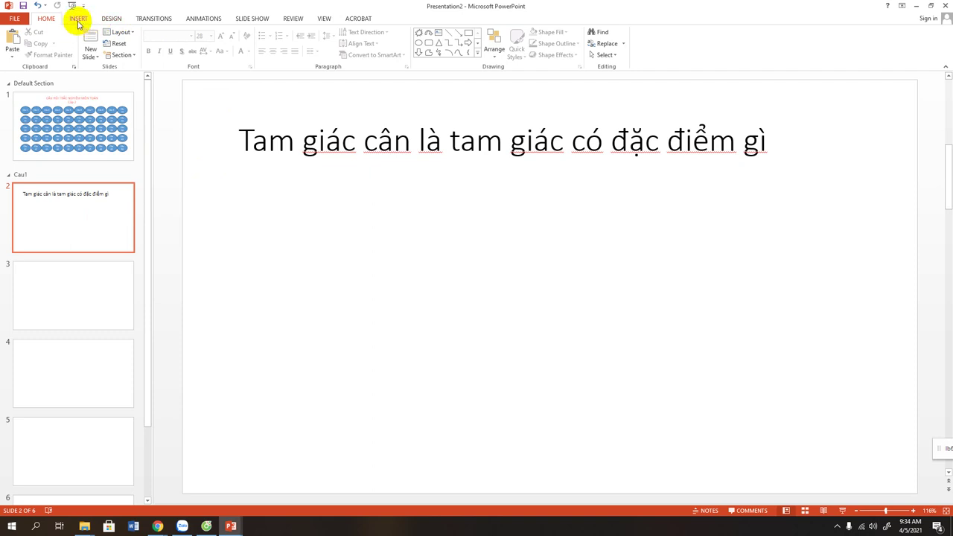
Step: Draw a blue rounded-rectangle bar under the question and copy it into five stacked bars
{"action": "left_click", "coordinate": [79, 20]}
{"action": "left_click", "coordinate": [48, 19]}
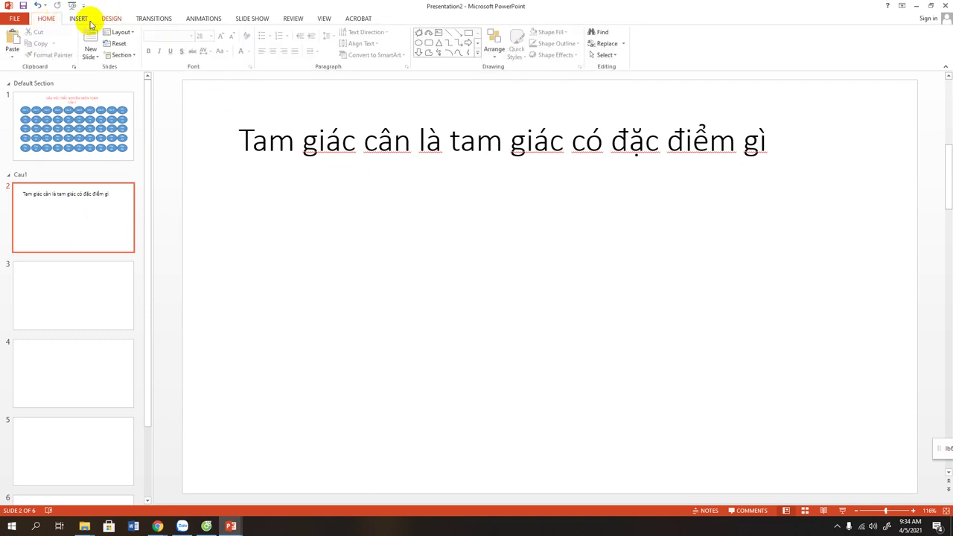
{"action": "left_click", "coordinate": [79, 18]}
{"action": "left_click", "coordinate": [168, 46]}
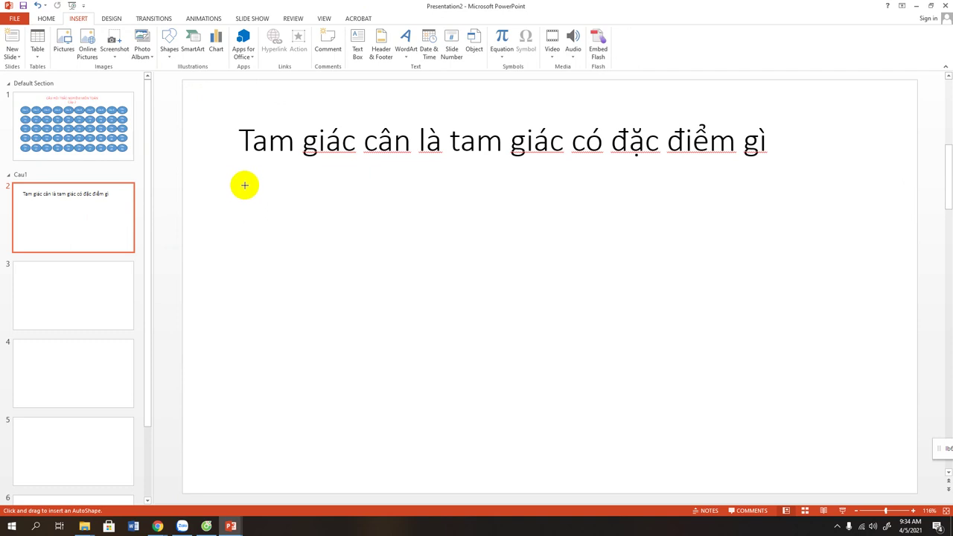
{"action": "left_click_drag", "start_coordinate": [244, 189], "coordinate": [609, 212]}
{"action": "mouse_move", "coordinate": [479, 202]}
{"action": "left_mouse_down"}
{"action": "mouse_move", "coordinate": [473, 291]}
{"action": "mouse_move", "coordinate": [464, 284]}
{"action": "mouse_move", "coordinate": [469, 369]}
{"action": "left_mouse_up"}
Step: Label the top answer bar 'ba góc không bằng nhau'
{"action": "left_click", "coordinate": [394, 203]}
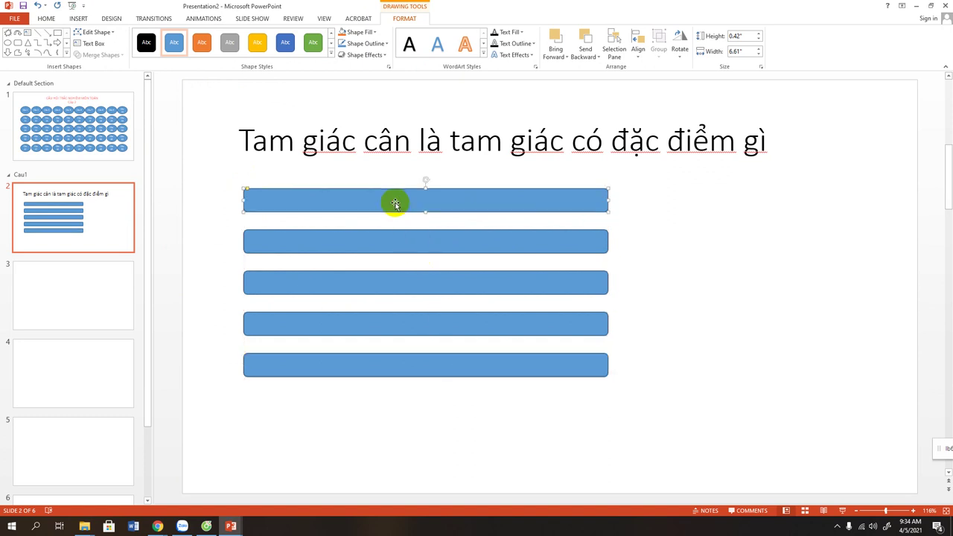
{"action": "right_click", "coordinate": [394, 204]}
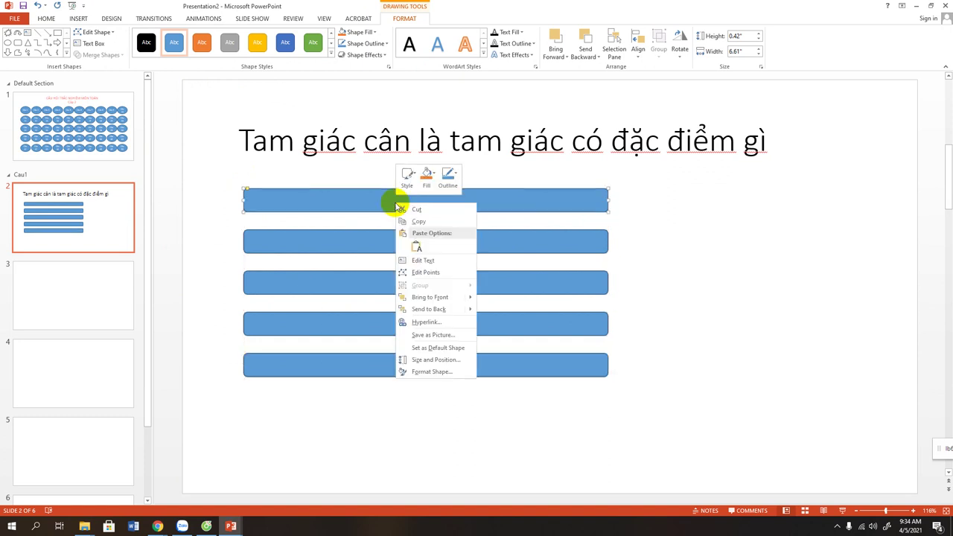
{"action": "left_click", "coordinate": [423, 260]}
{"action": "type", "text": "Là tam gi"}
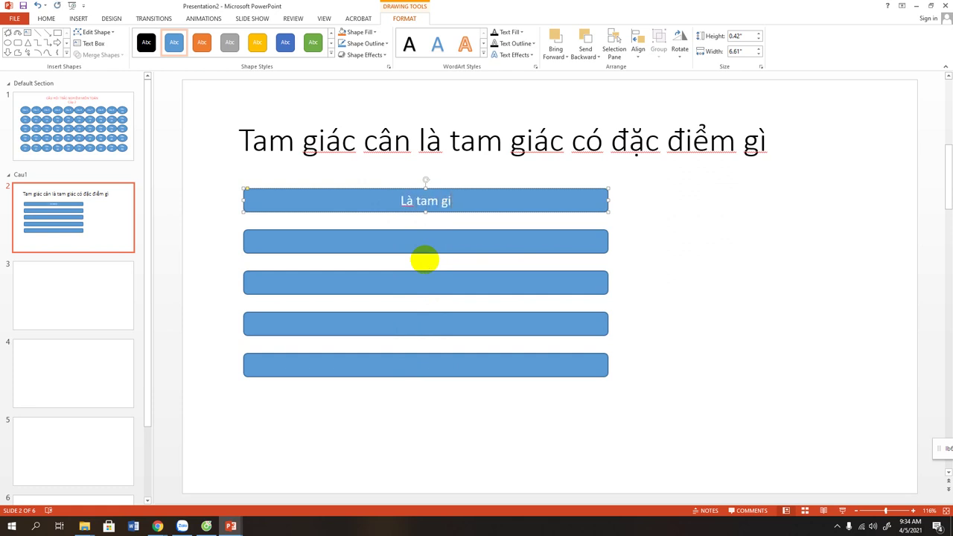
{"action": "type", "text": "ác có"}
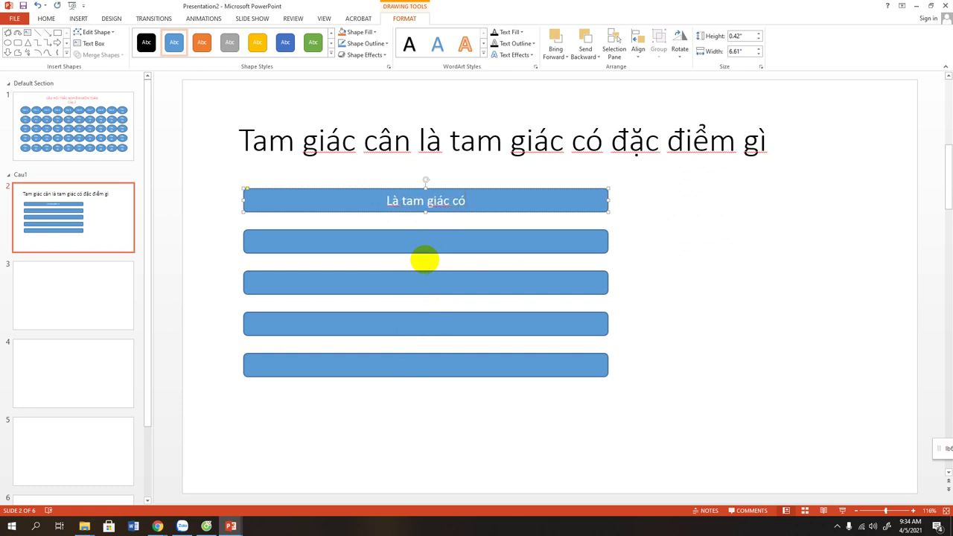
{"action": "type", "text": " 1 go"}
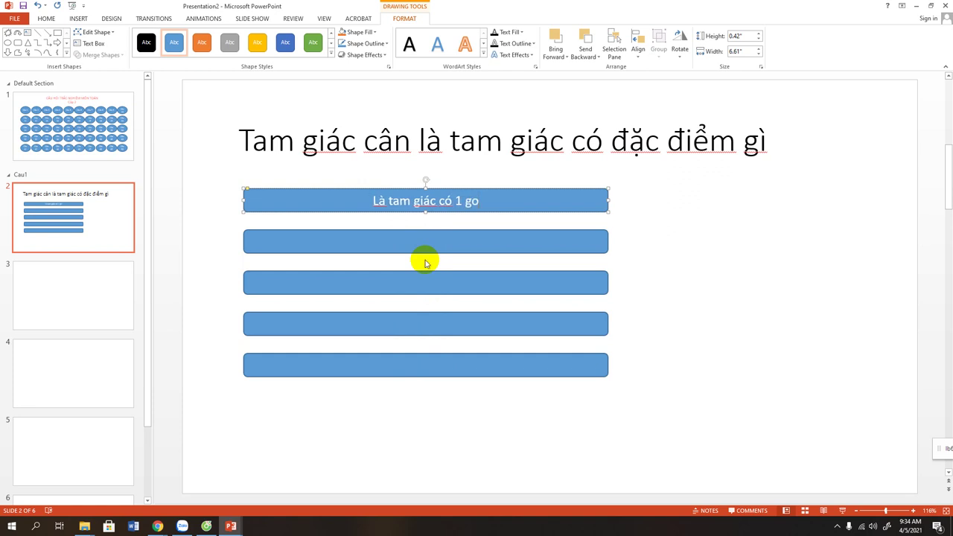
{"action": "type", "text": "s"}
{"action": "key", "text": "BackSpace"}
{"action": "key", "text": "BackSpace"}
{"action": "key", "text": "BackSpace"}
{"action": "key", "text": "BackSpace"}
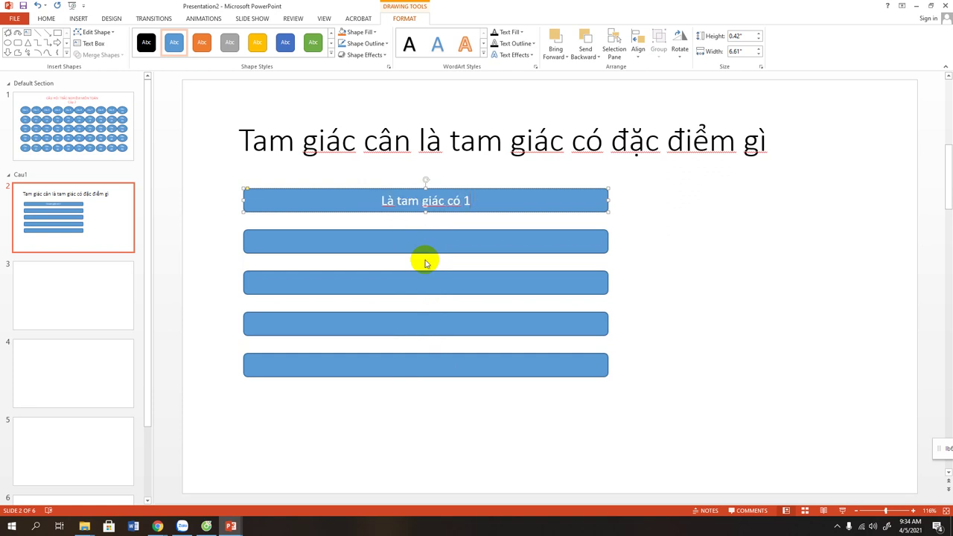
{"action": "key", "text": "BackSpace"}
{"action": "key", "text": "BackSpace"}
{"action": "type", "text": "g"}
{"action": "type", "text": "o"}
{"action": "key", "text": "BackSpace"}
{"action": "key", "text": "BackSpace"}
{"action": "key", "text": "BackSpace"}
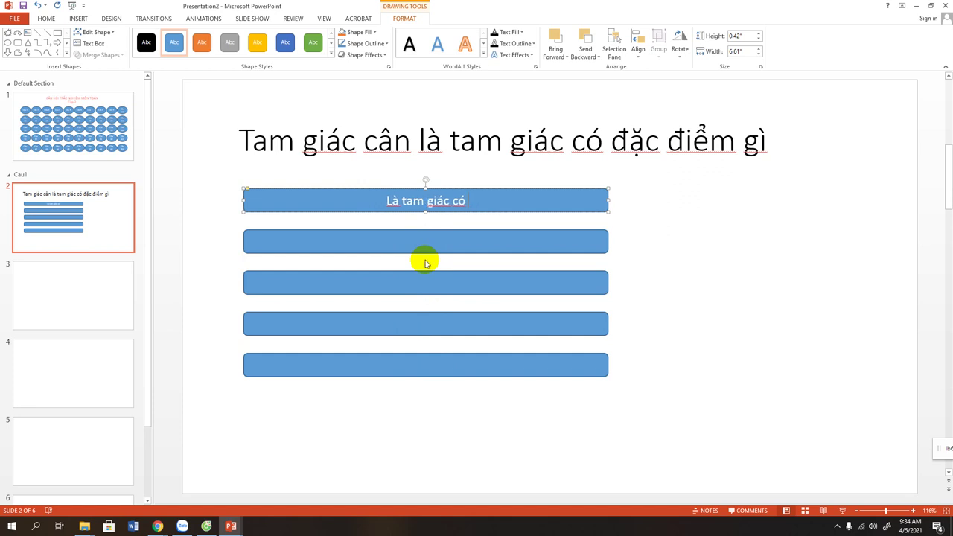
{"action": "type", "text": "ba"}
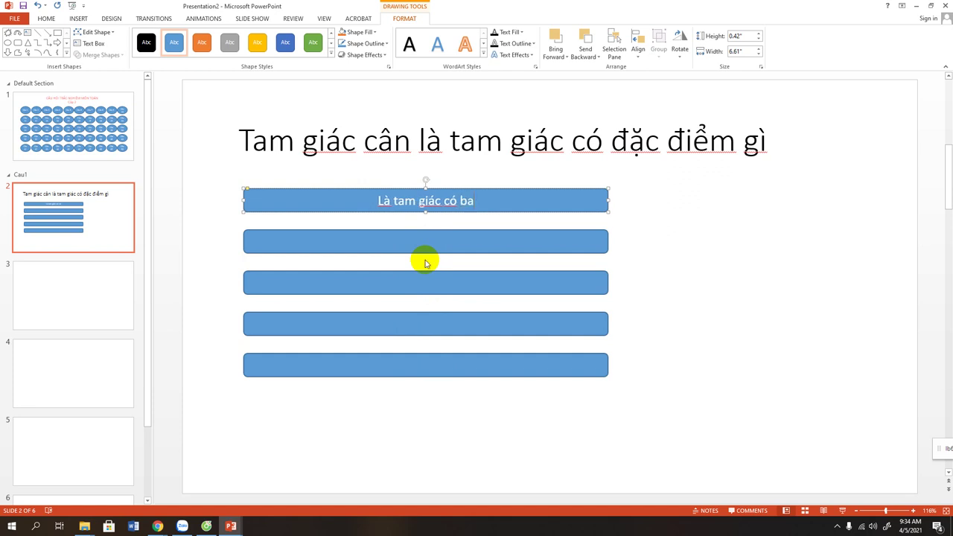
{"action": "type", "text": " góc"}
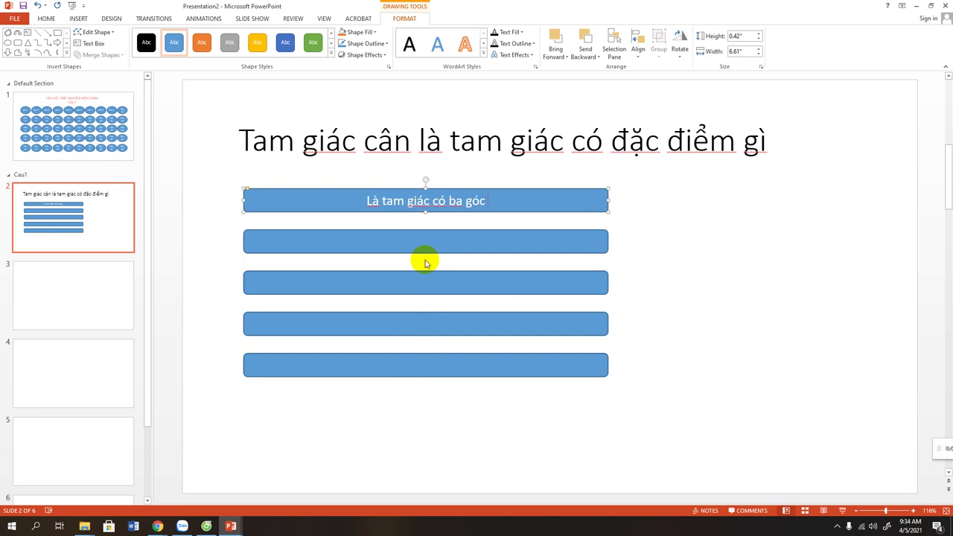
{"action": "type", "text": " không b"}
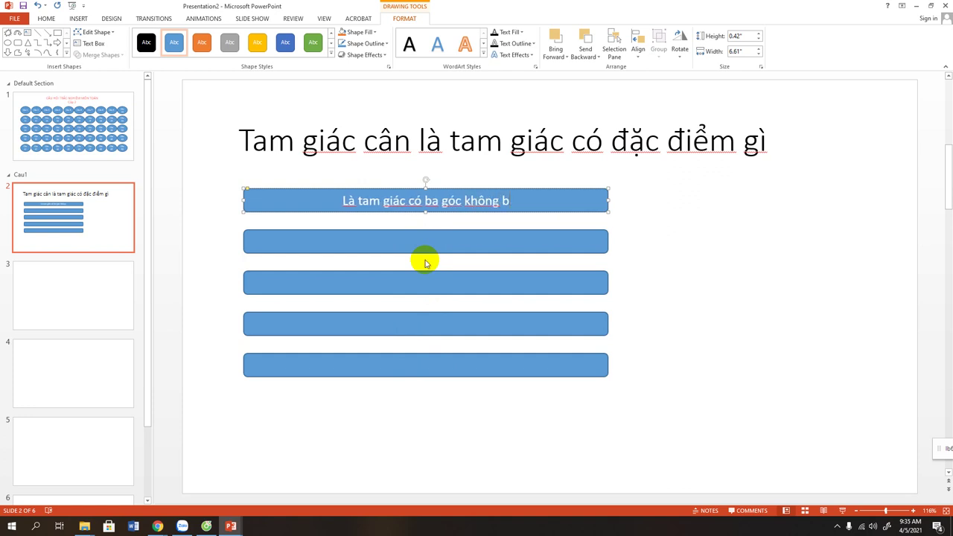
{"action": "type", "text": "ăng"}
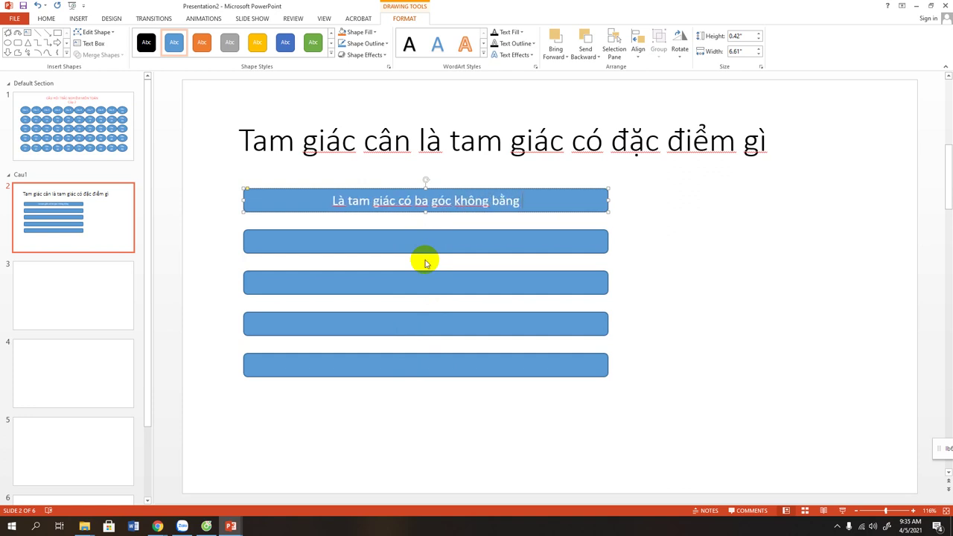
{"action": "type", "text": " nhau"}
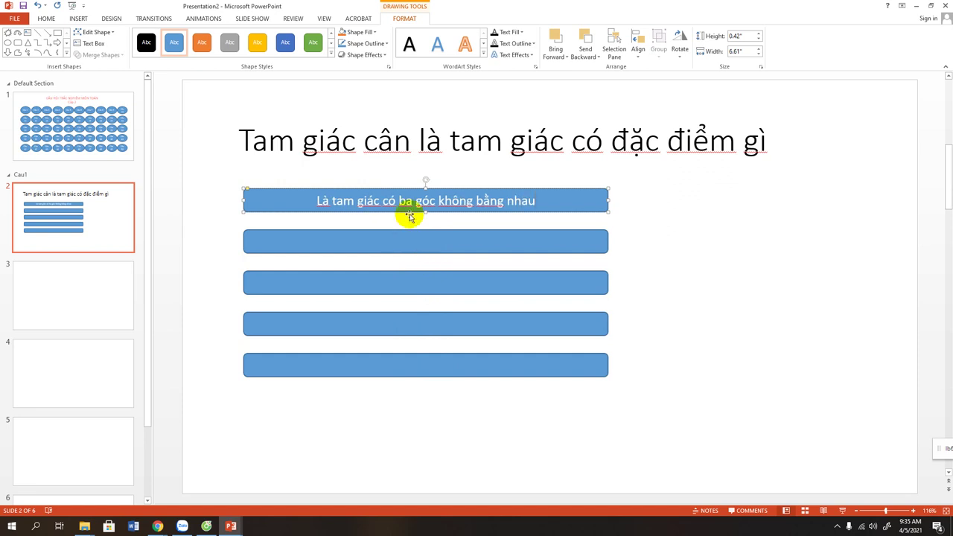
Step: Label the second answer bar 'tam giác có hai góc bằng nhau'
{"action": "right_click", "coordinate": [402, 242]}
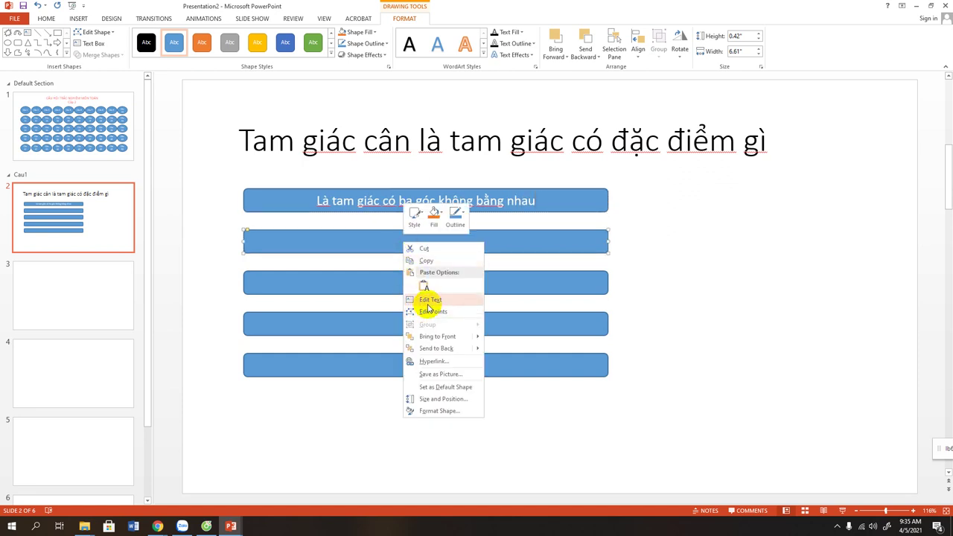
{"action": "left_click", "coordinate": [429, 300]}
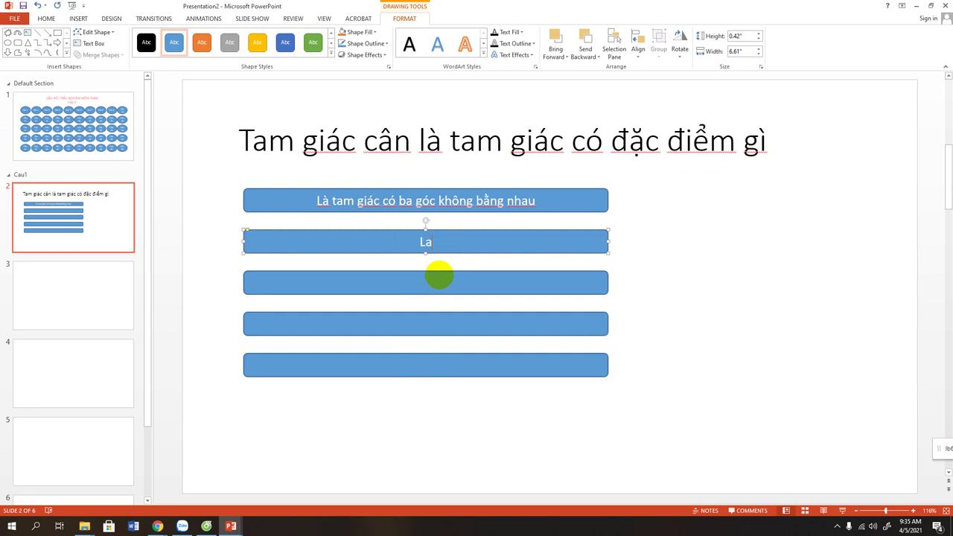
{"action": "type", "text": "iac"}
{"action": "type", "text": " co"}
{"action": "type", "text": " hai goc"}
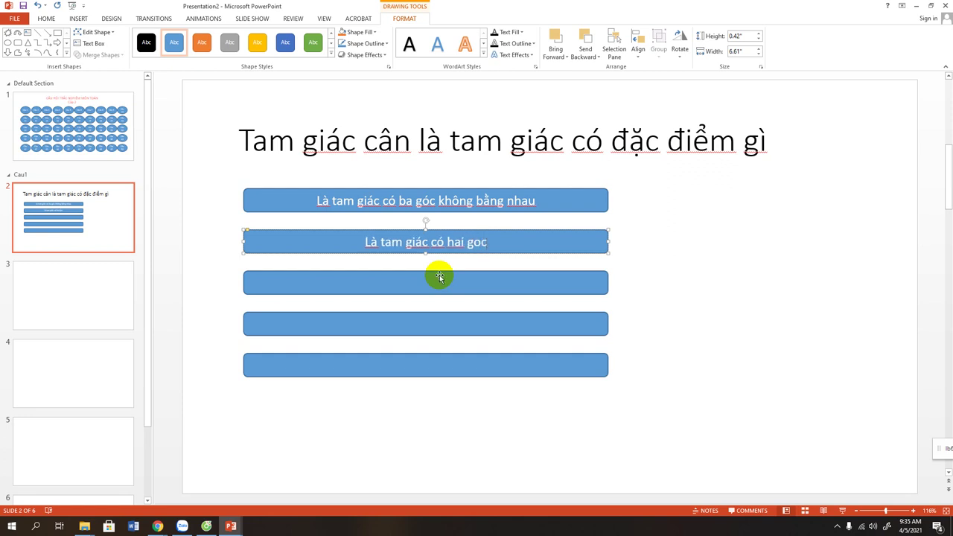
{"action": "type", "text": " bang"}
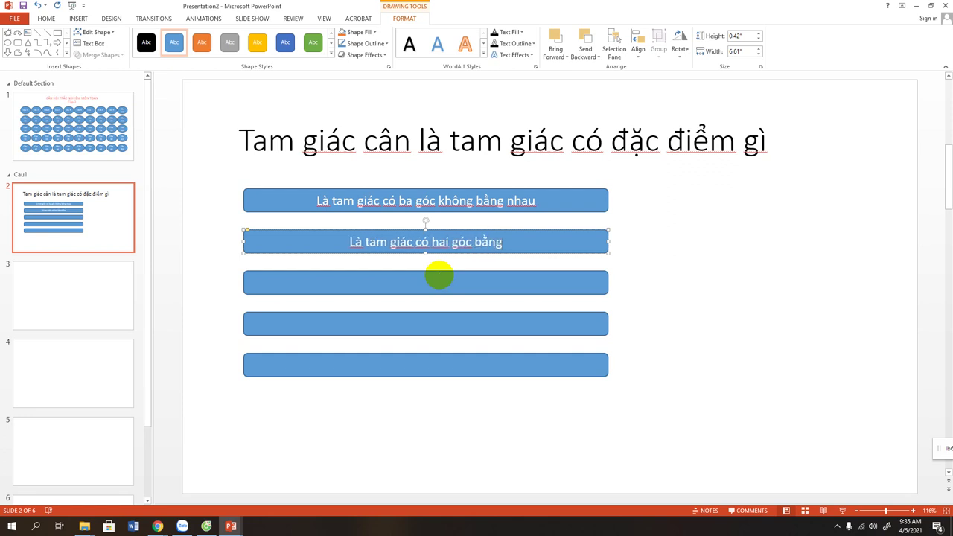
{"action": "type", "text": " nhau"}
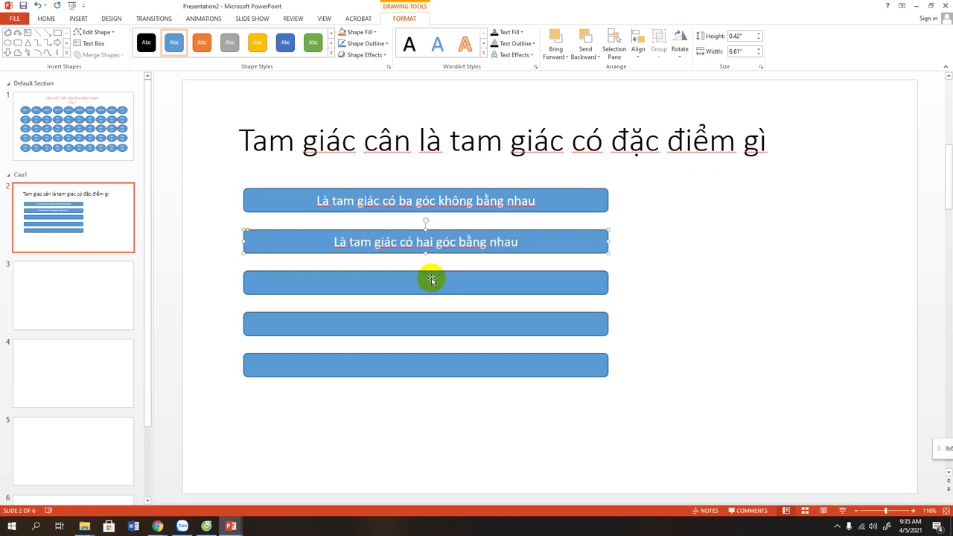
Step: Label the third answer bar 'tam giác có hai cạnh bằng nhau'
{"action": "left_click", "coordinate": [431, 278]}
{"action": "right_click", "coordinate": [431, 278]}
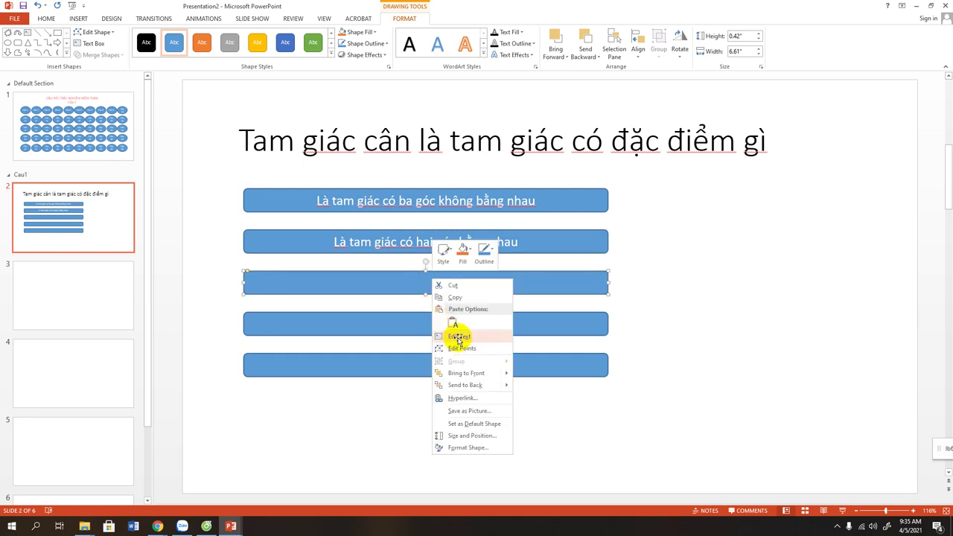
{"action": "left_click", "coordinate": [455, 337]}
{"action": "type", "text": "Là tamgi"}
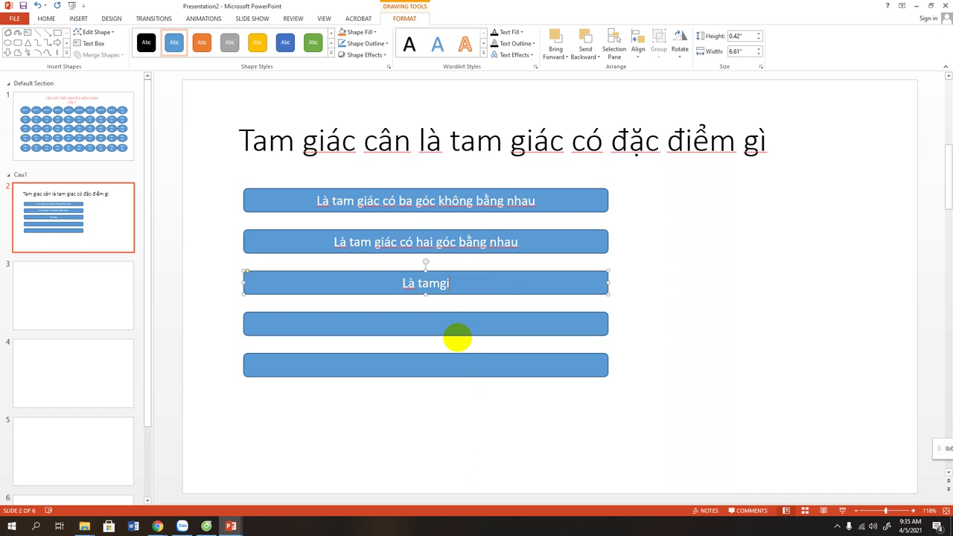
{"action": "type", "text": "acs"}
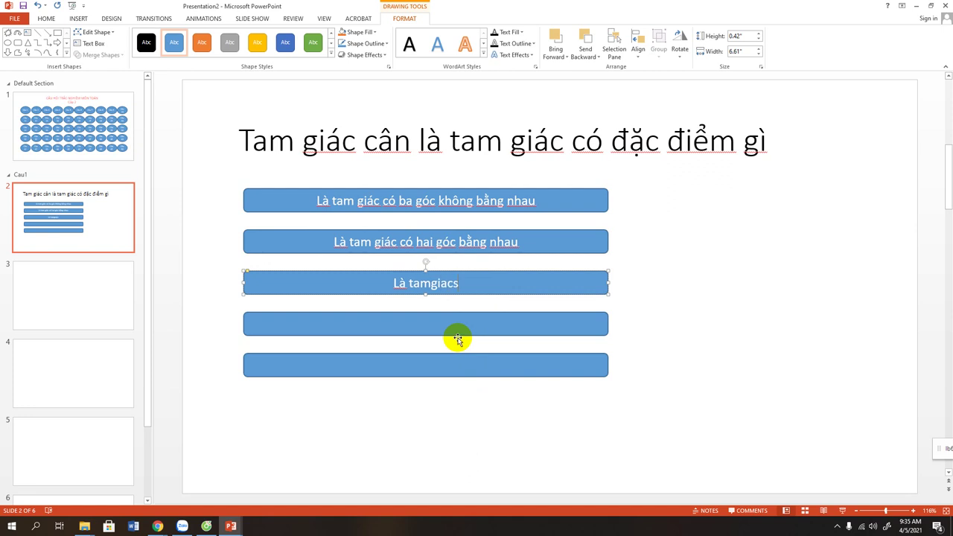
{"action": "key", "text": "BackSpace"}
{"action": "key", "text": "BackSpace"}
{"action": "key", "text": "BackSpace"}
{"action": "key", "text": "BackSpace"}
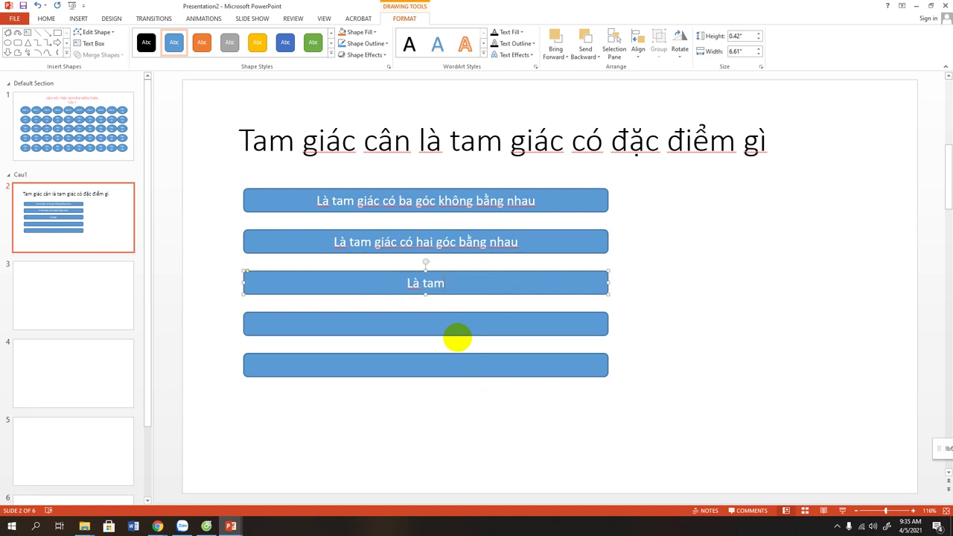
{"action": "type", "text": " giác"}
{"action": "type", "text": " co"}
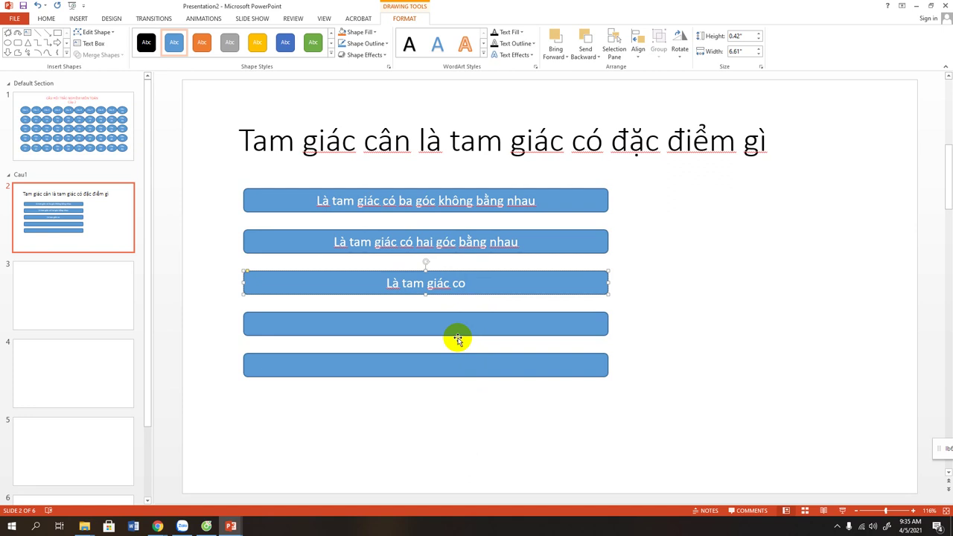
{"action": "type", "text": " hai"}
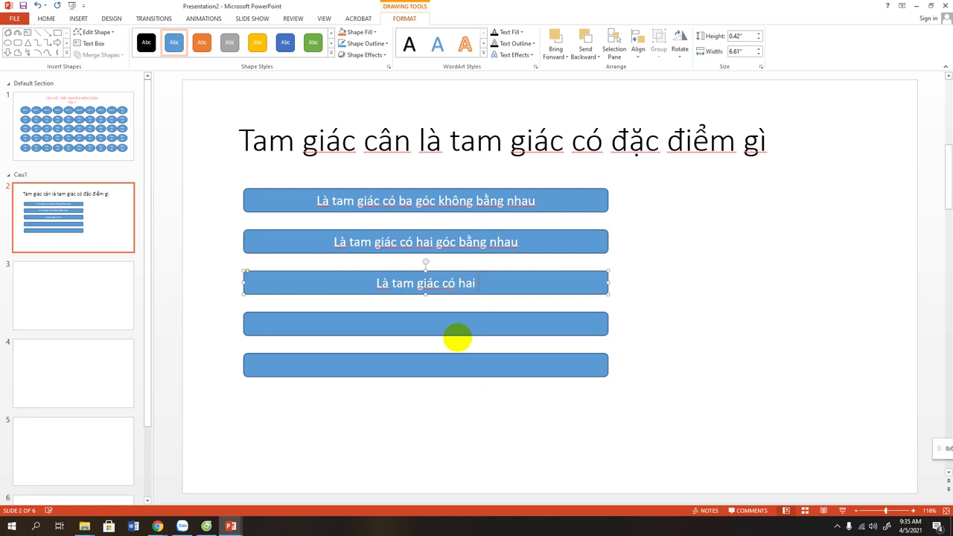
{"action": "type", "text": " canh bằn"}
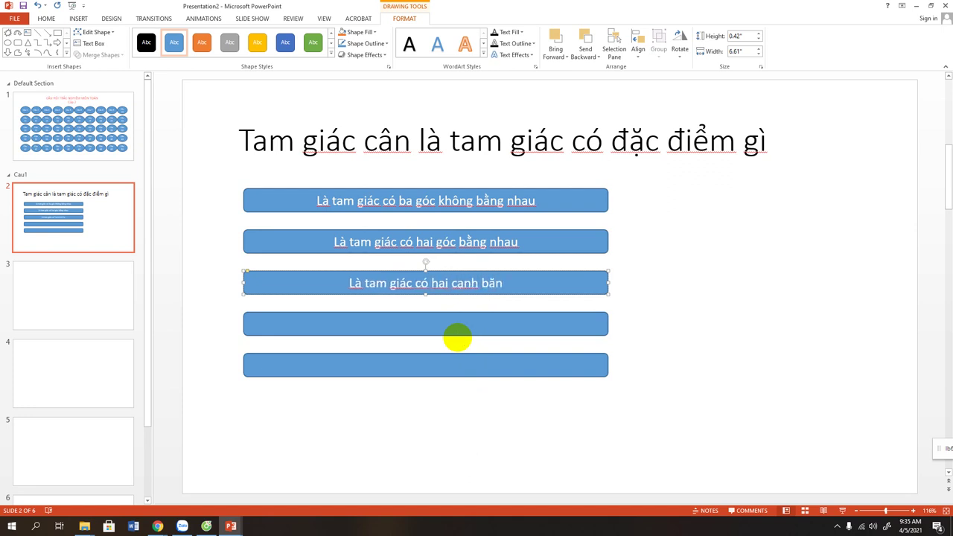
{"action": "type", "text": "g nhau"}
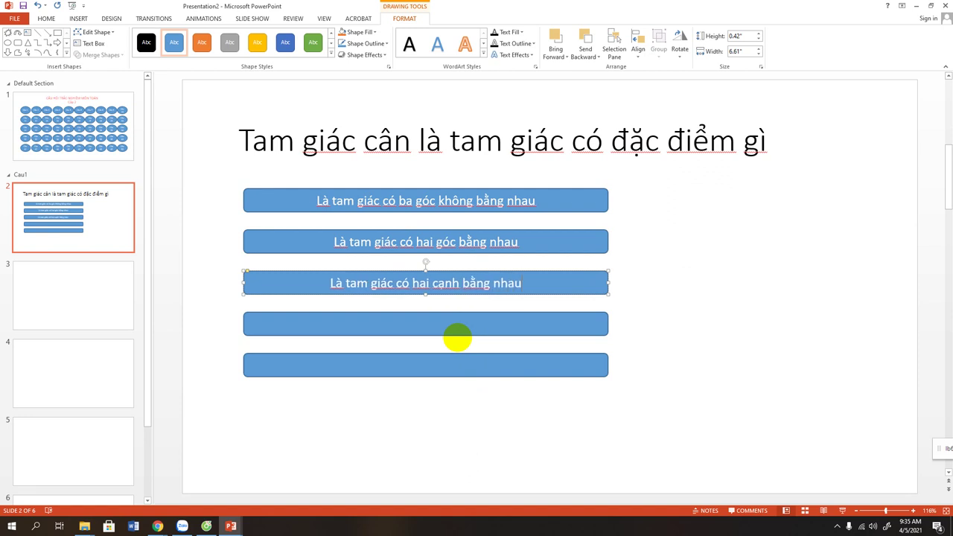
{"action": "left_click", "coordinate": [435, 326]}
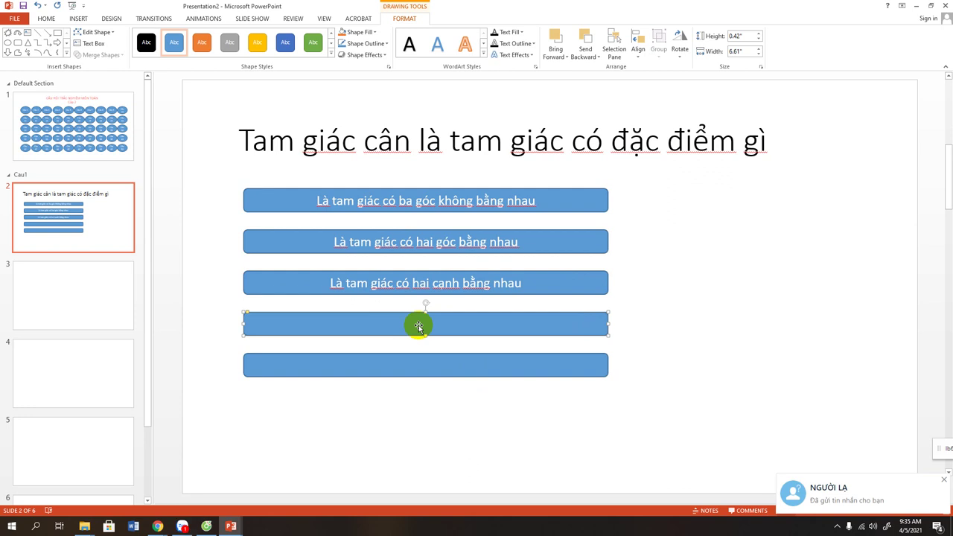
{"action": "left_click", "coordinate": [826, 497]}
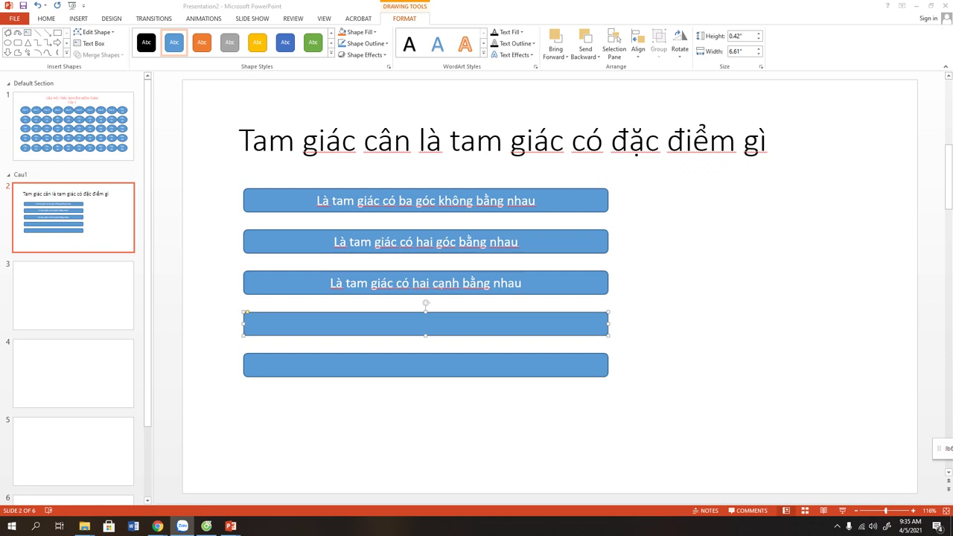
Step: Make the fourth answer bar read 'Là tam giác có đường cao là đường trung tuyến'
{"action": "left_click", "coordinate": [431, 324]}
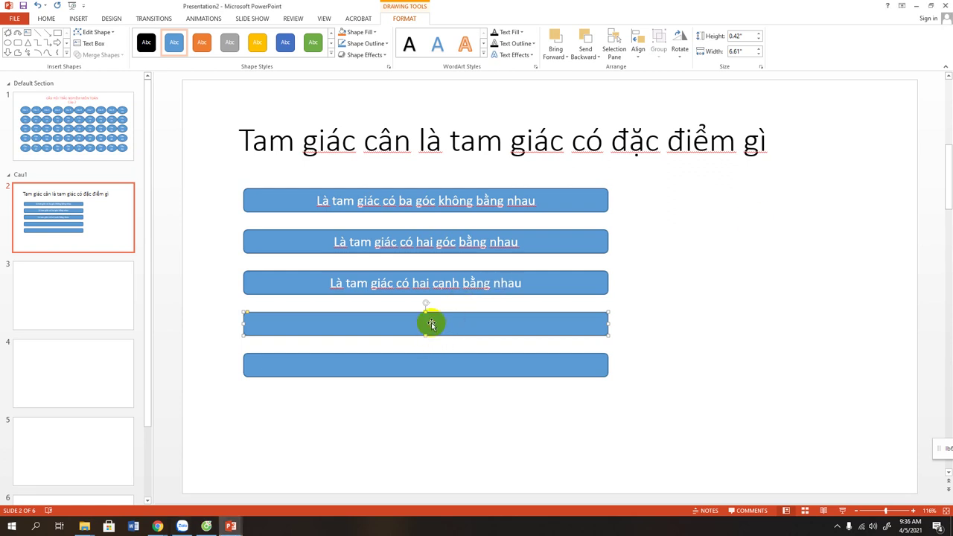
{"action": "right_click", "coordinate": [433, 325]}
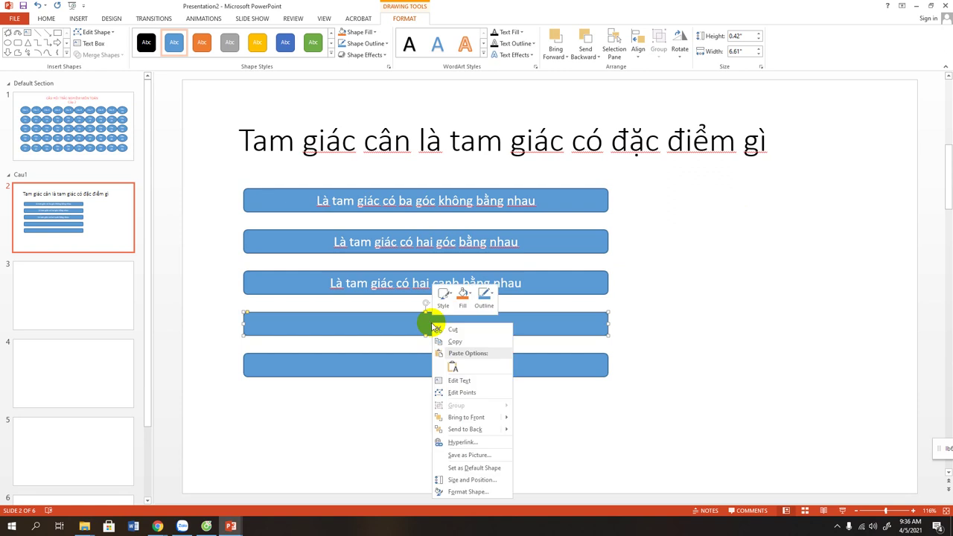
{"action": "left_click", "coordinate": [454, 380]}
{"action": "type", "text": "Là tam"}
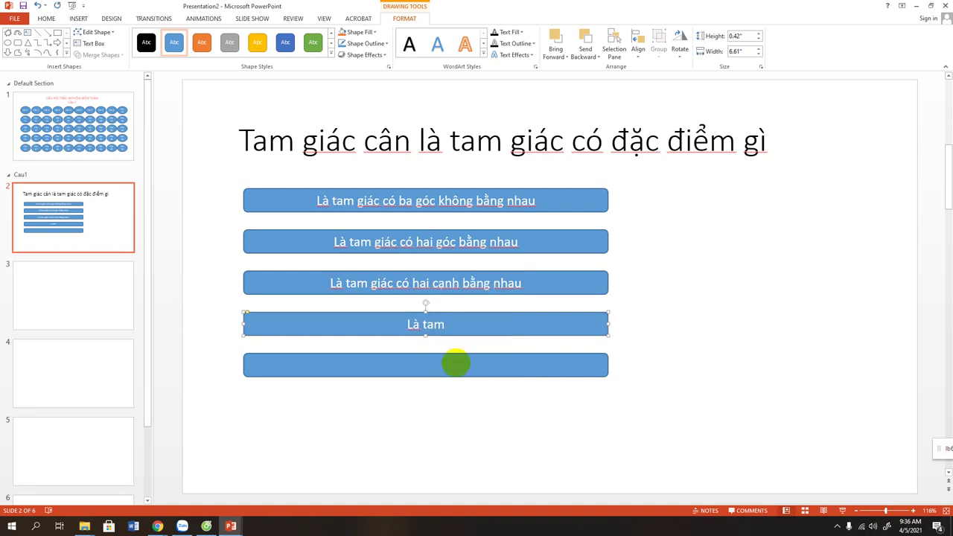
{"action": "type", "text": "giac"}
{"action": "type", "text": "có"}
{"action": "type", "text": " đư"}
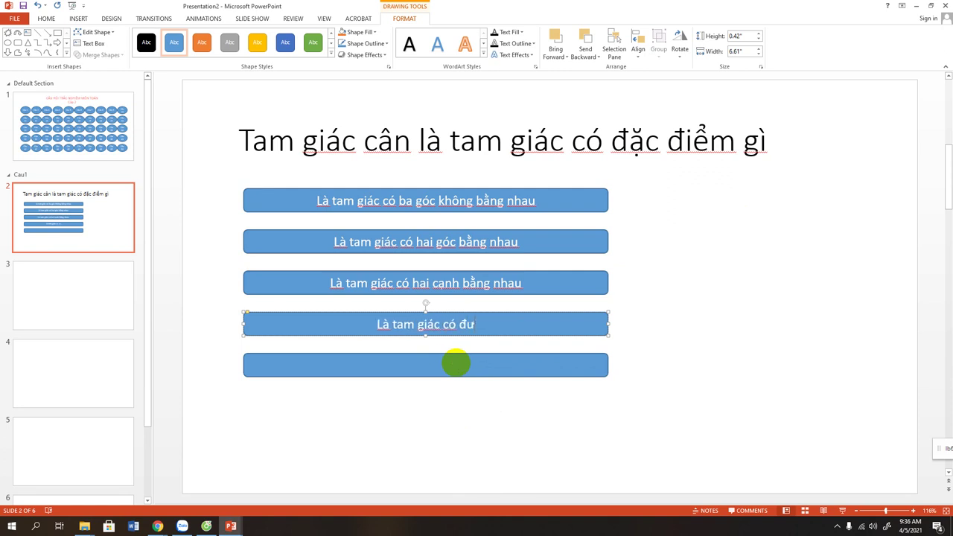
{"action": "key", "text": "BackSpace"}
{"action": "type", "text": "ừng"}
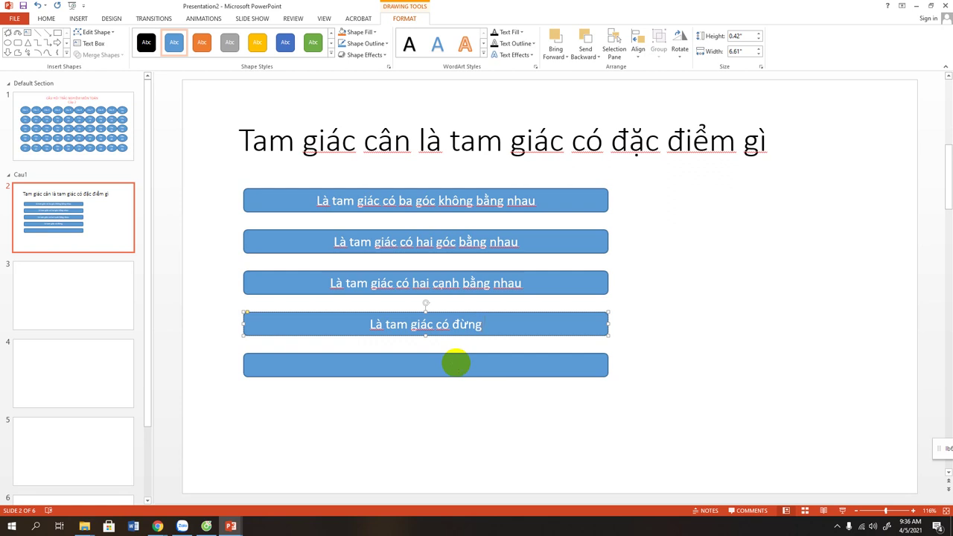
{"action": "key", "text": "BackSpace"}
{"action": "key", "text": "BackSpace"}
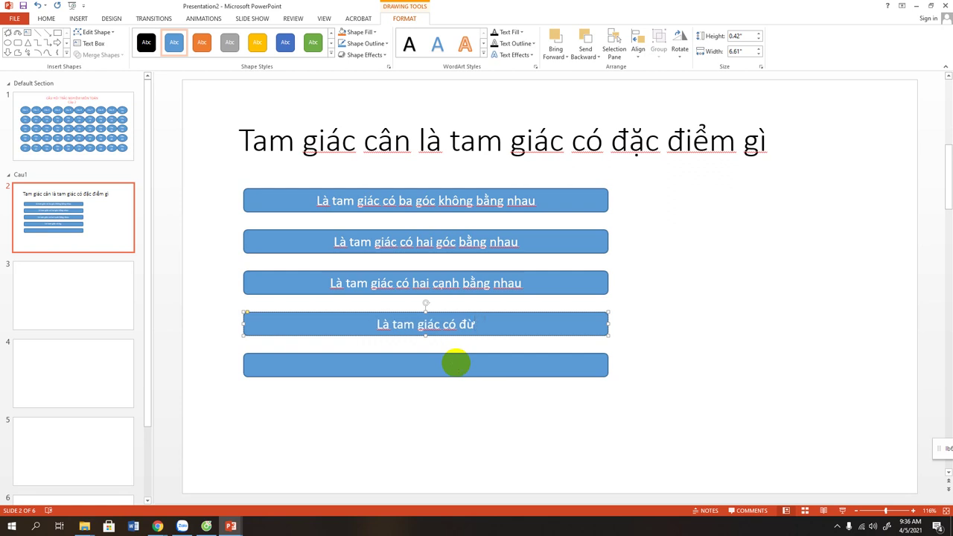
{"action": "key", "text": "BackSpace"}
{"action": "key", "text": "BackSpace"}
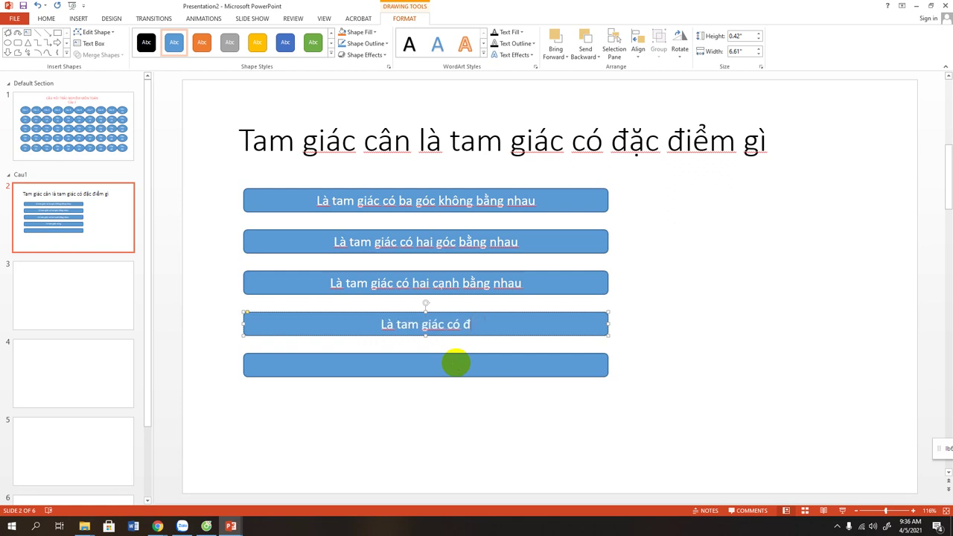
{"action": "type", "text": "ương"}
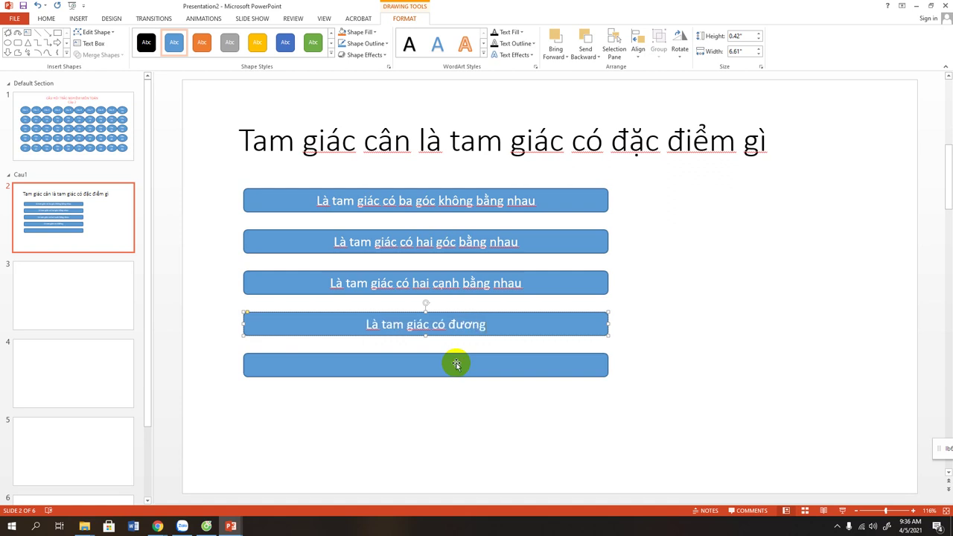
{"action": "key", "text": "BackSpace"}
{"action": "key", "text": "BackSpace"}
{"action": "key", "text": "BackSpace"}
{"action": "type", "text": "ờng cao"}
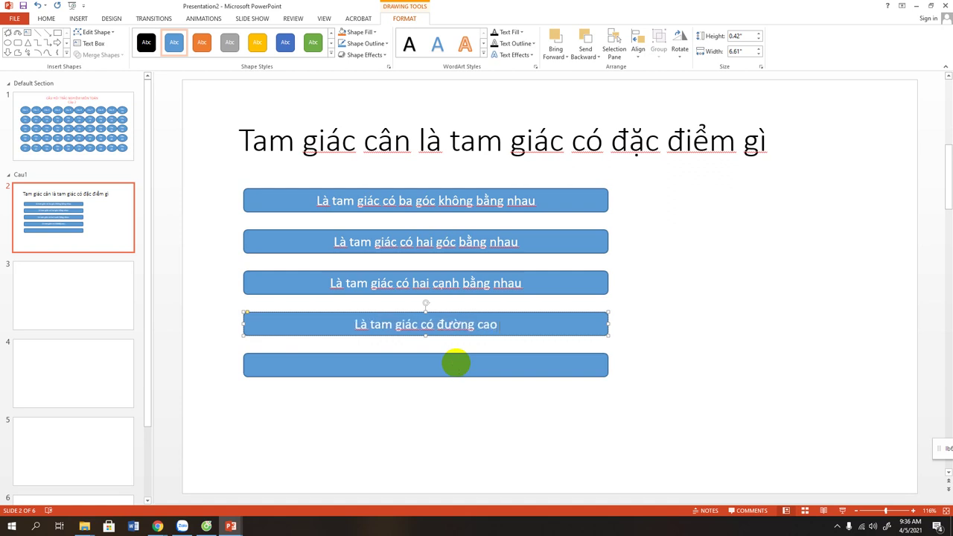
{"action": "type", "text": " la đư"}
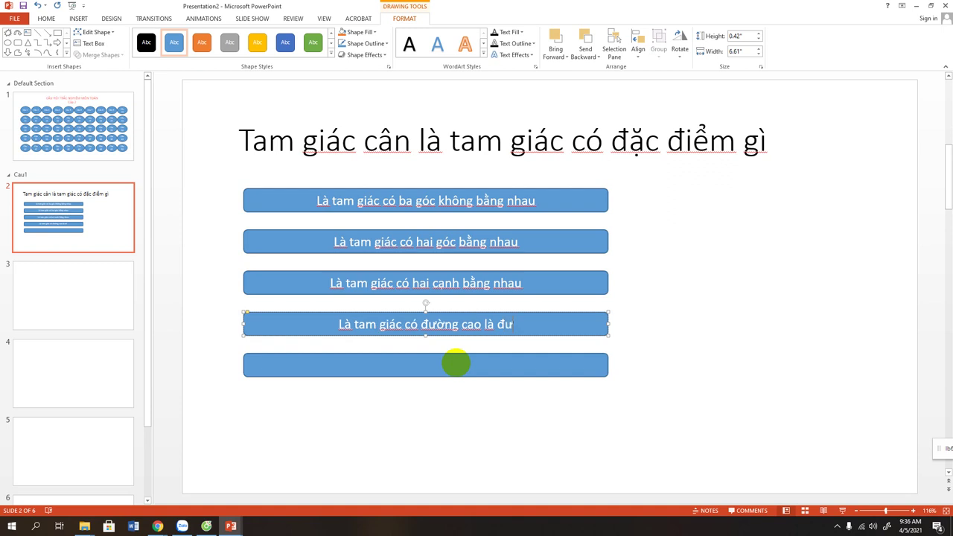
{"action": "type", "text": "ơng"}
{"action": "type", "text": " t"}
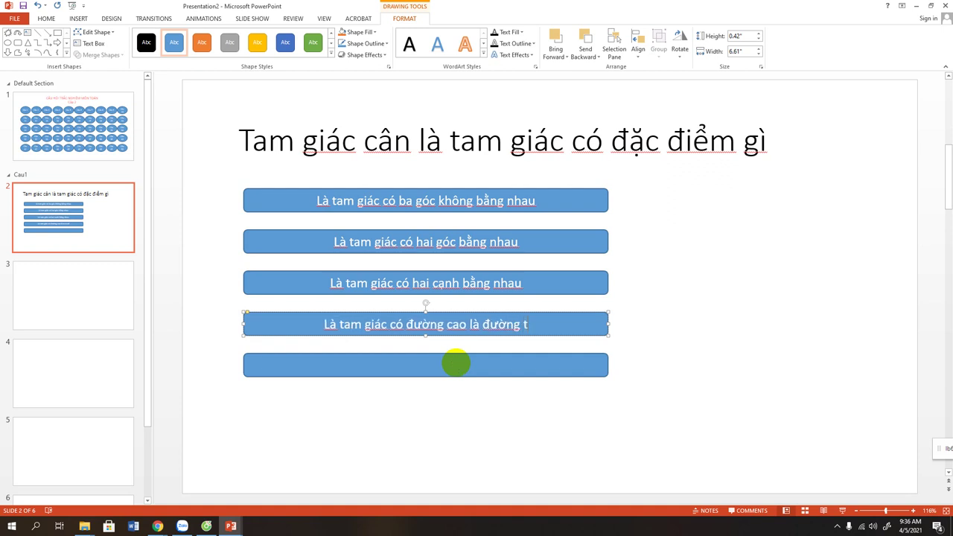
{"action": "type", "text": "rung t"}
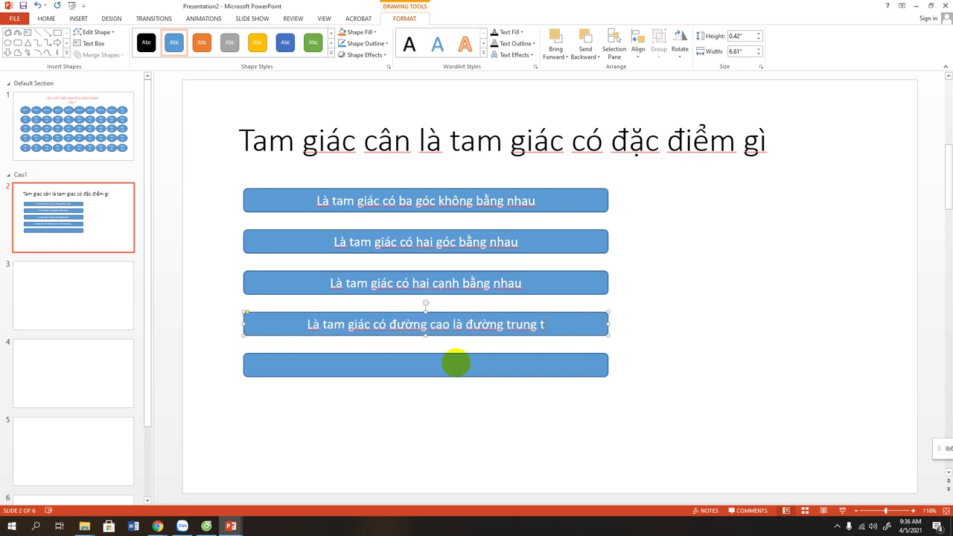
{"action": "type", "text": "uyên"}
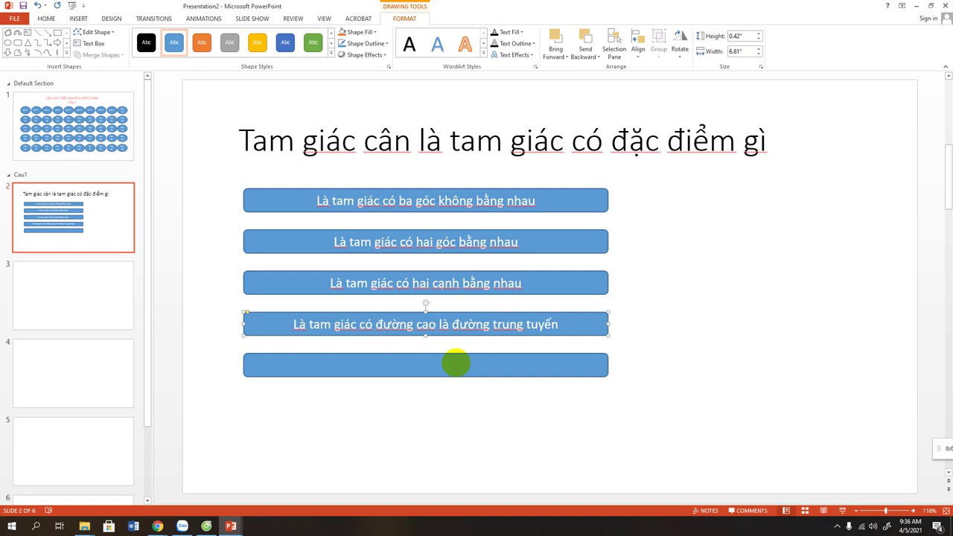
{"action": "left_click", "coordinate": [456, 364]}
Step: Delete the empty fifth bar and drag the remaining answers lower down the slide
{"action": "key", "text": "Delete"}
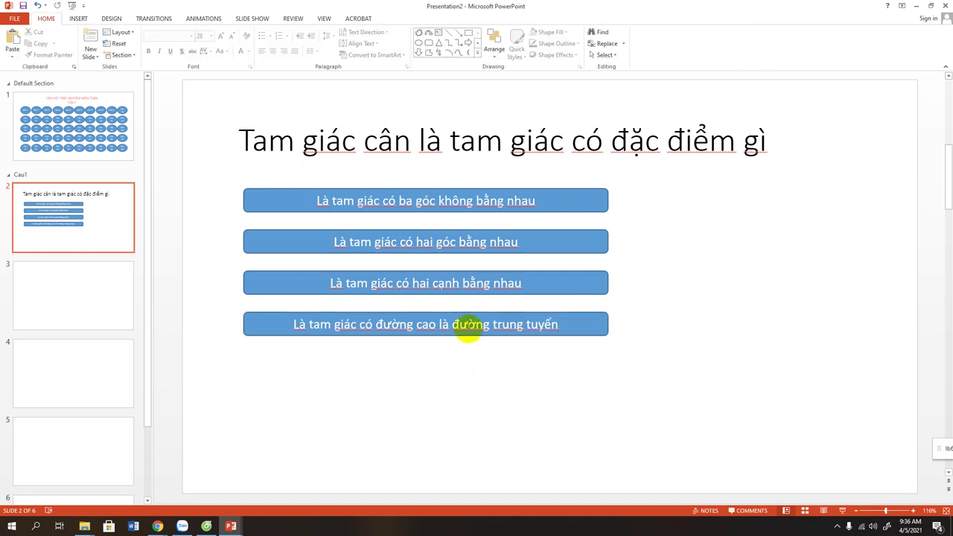
{"action": "mouse_move", "coordinate": [569, 325]}
{"action": "left_mouse_down"}
{"action": "mouse_move", "coordinate": [583, 412]}
{"action": "mouse_move", "coordinate": [585, 402]}
{"action": "left_mouse_up"}
{"action": "left_click_drag", "start_coordinate": [579, 287], "coordinate": [574, 334]}
{"action": "left_click_drag", "start_coordinate": [572, 242], "coordinate": [574, 262]}
Step: Select all four answer bars and distribute them vertically
{"action": "left_click_drag", "start_coordinate": [226, 181], "coordinate": [705, 475]}
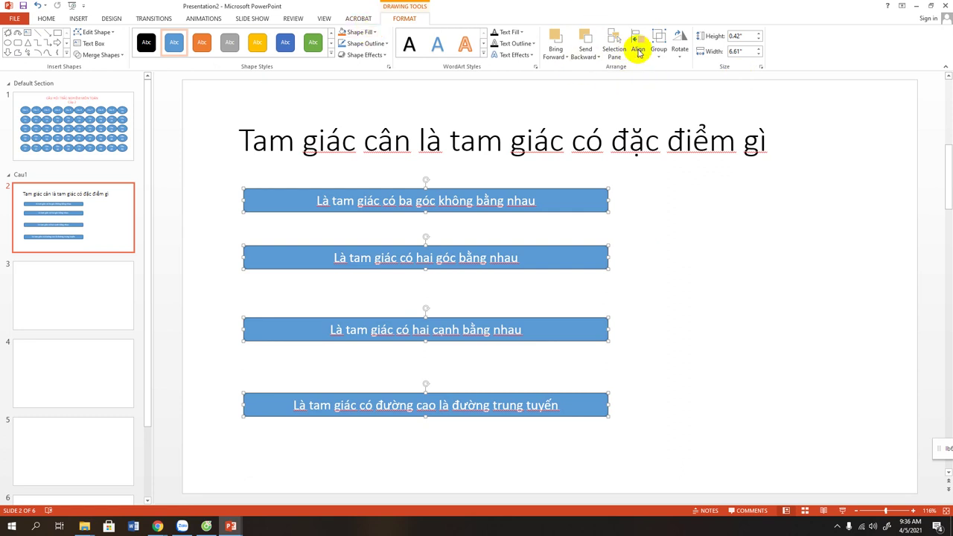
{"action": "left_click", "coordinate": [637, 46]}
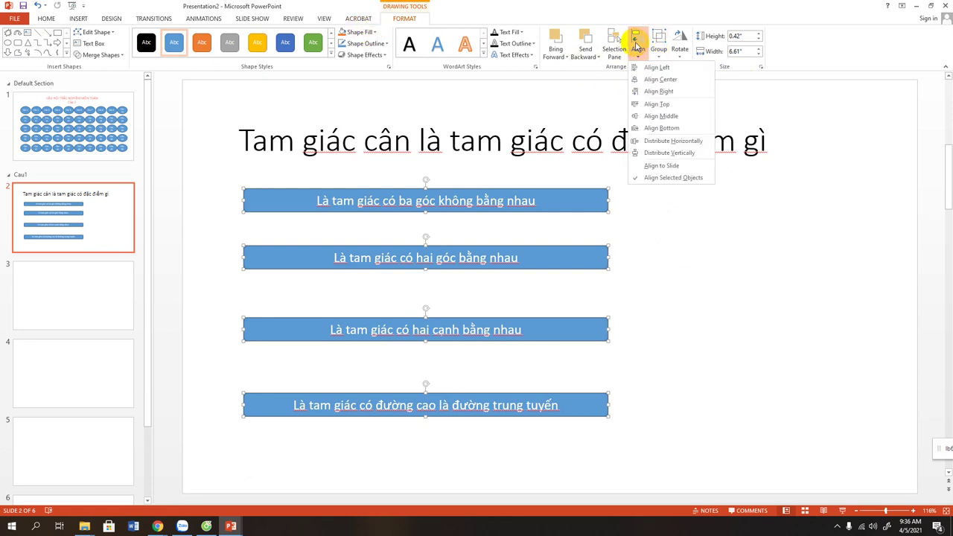
{"action": "left_click", "coordinate": [653, 153]}
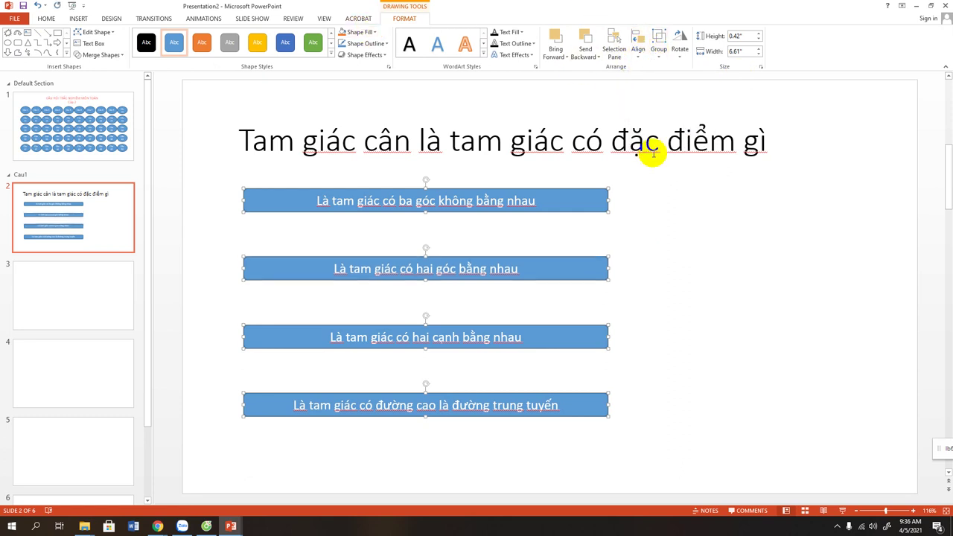
{"action": "left_click", "coordinate": [661, 253]}
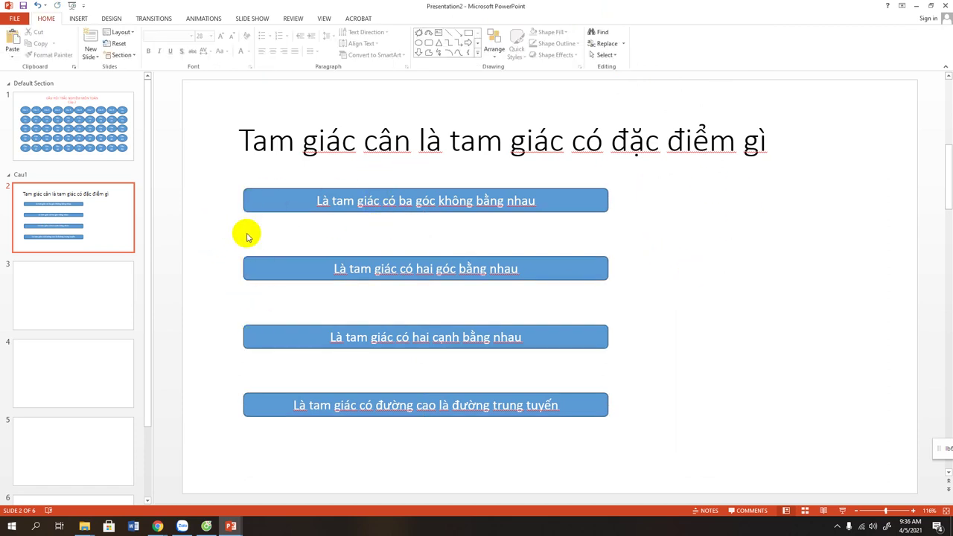
Step: Hide slides 2, 3 and 4 from the slide show
{"action": "scroll", "coordinate": [596, 221], "scroll_direction": "down", "scroll_amount": 2}
{"action": "scroll", "coordinate": [597, 222], "scroll_direction": "up", "scroll_amount": 3}
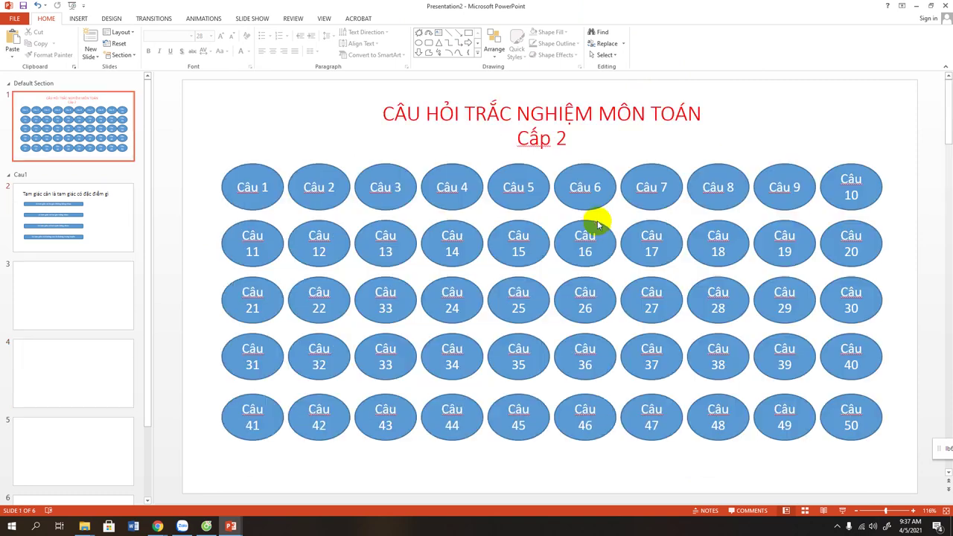
{"action": "scroll", "coordinate": [573, 206], "scroll_direction": "down", "scroll_amount": 2}
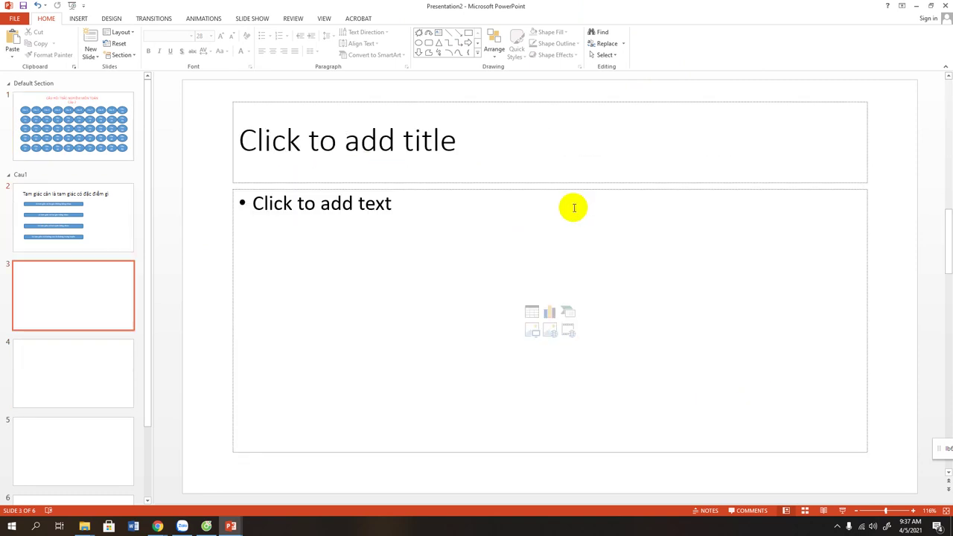
{"action": "left_click", "coordinate": [115, 229]}
{"action": "right_click", "coordinate": [115, 230]}
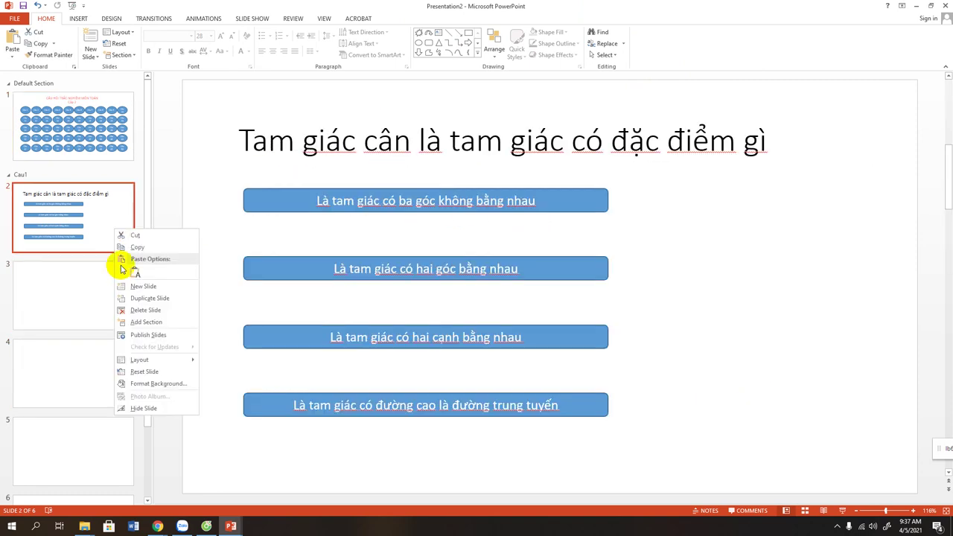
{"action": "left_click", "coordinate": [141, 409]}
{"action": "right_click", "coordinate": [110, 309]}
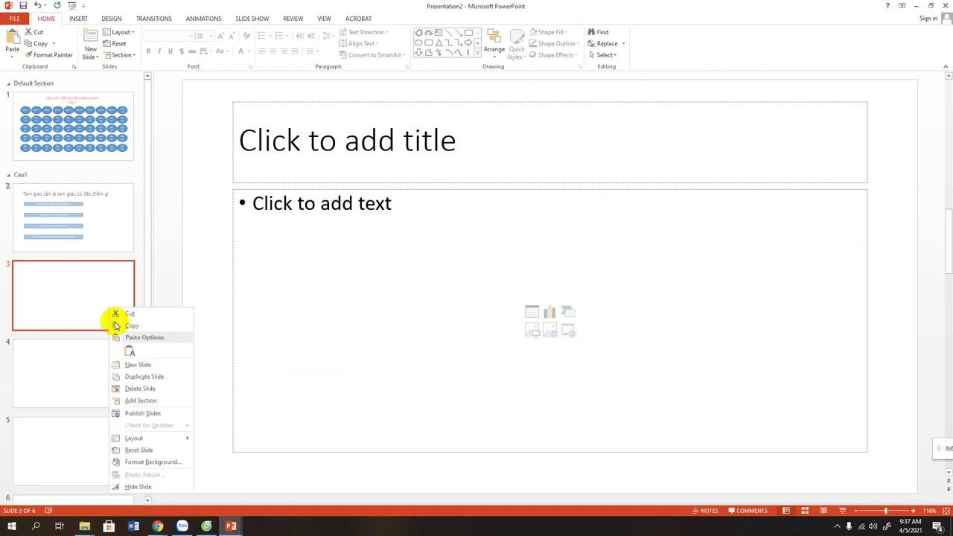
{"action": "left_click", "coordinate": [138, 485]}
{"action": "left_click", "coordinate": [117, 385]}
{"action": "right_click", "coordinate": [118, 384]}
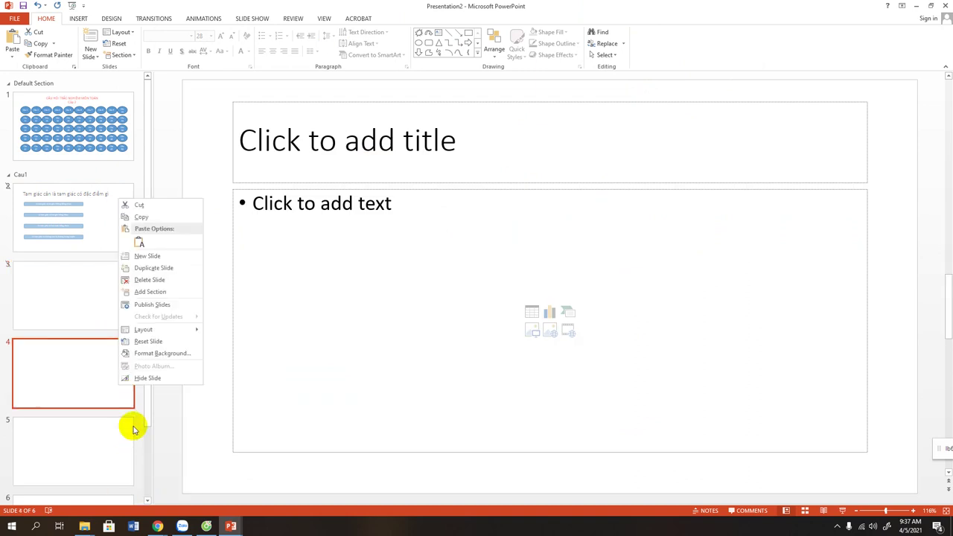
{"action": "left_click", "coordinate": [144, 378]}
Step: Hide slides 5 and 6 too, then return to the question slide
{"action": "scroll", "coordinate": [113, 432], "scroll_direction": "down", "scroll_amount": 1}
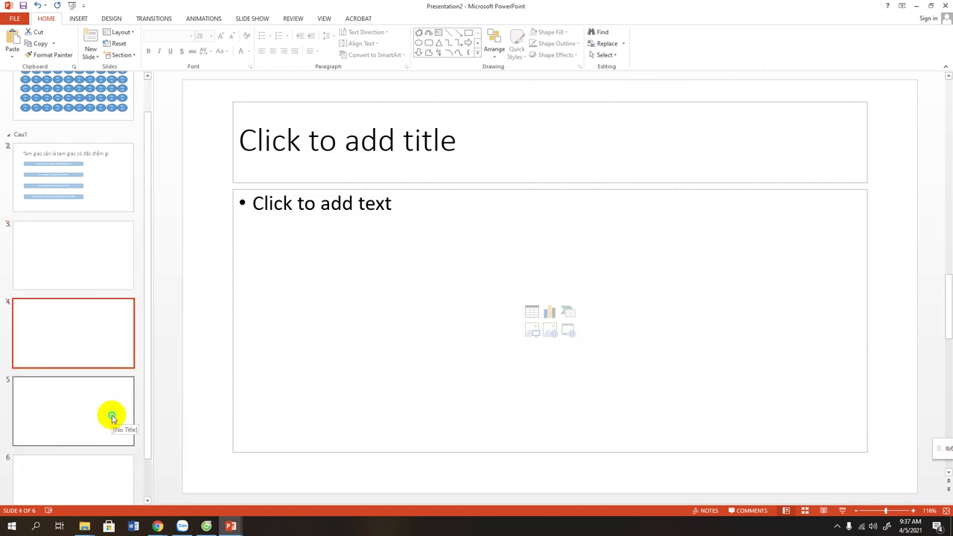
{"action": "right_click", "coordinate": [113, 419]}
{"action": "left_click", "coordinate": [117, 410]}
{"action": "scroll", "coordinate": [112, 420], "scroll_direction": "down", "scroll_amount": 1}
{"action": "right_click", "coordinate": [111, 426]}
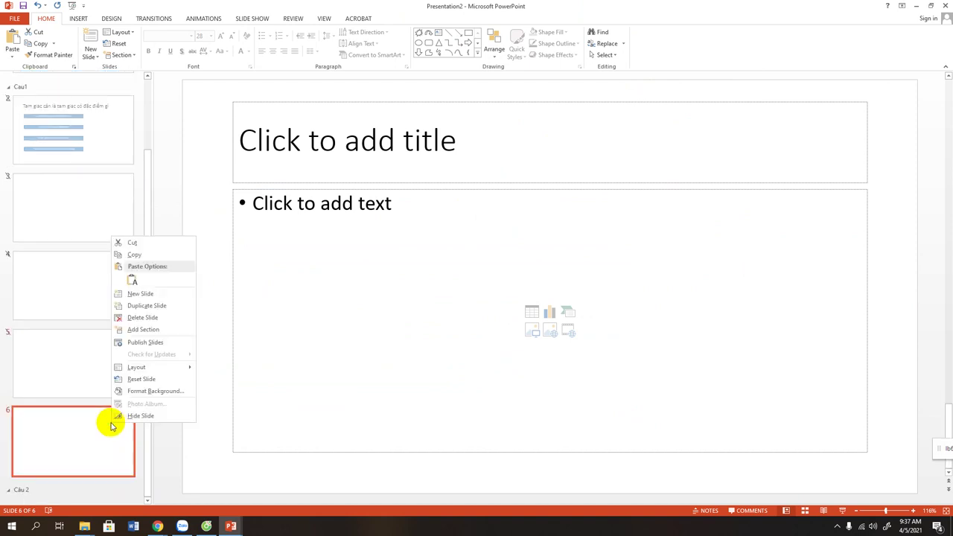
{"action": "left_click", "coordinate": [132, 414]}
{"action": "scroll", "coordinate": [112, 327], "scroll_direction": "up", "scroll_amount": 2}
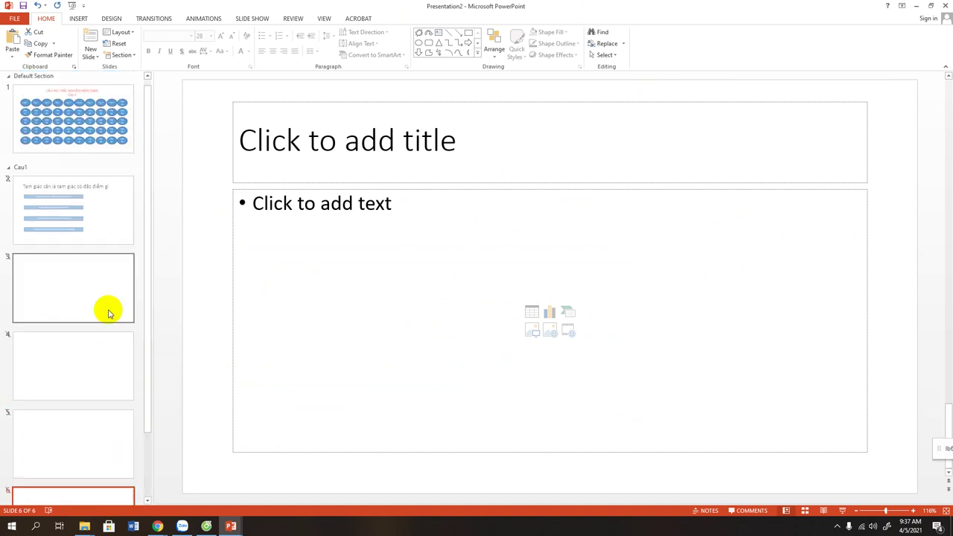
{"action": "left_click", "coordinate": [86, 209]}
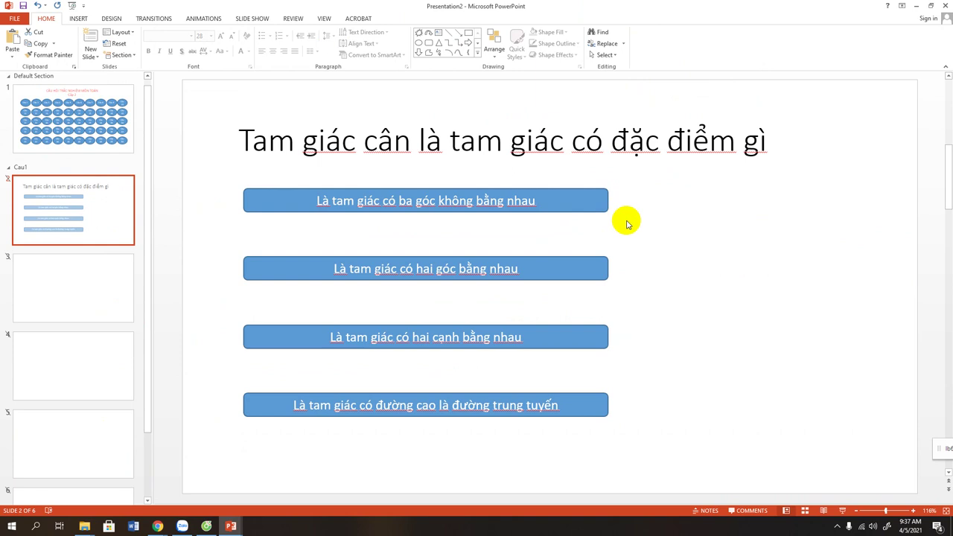
Step: Draw a curved block arrow beside the last answer, flipped so its head points back up-left
{"action": "left_click", "coordinate": [477, 53]}
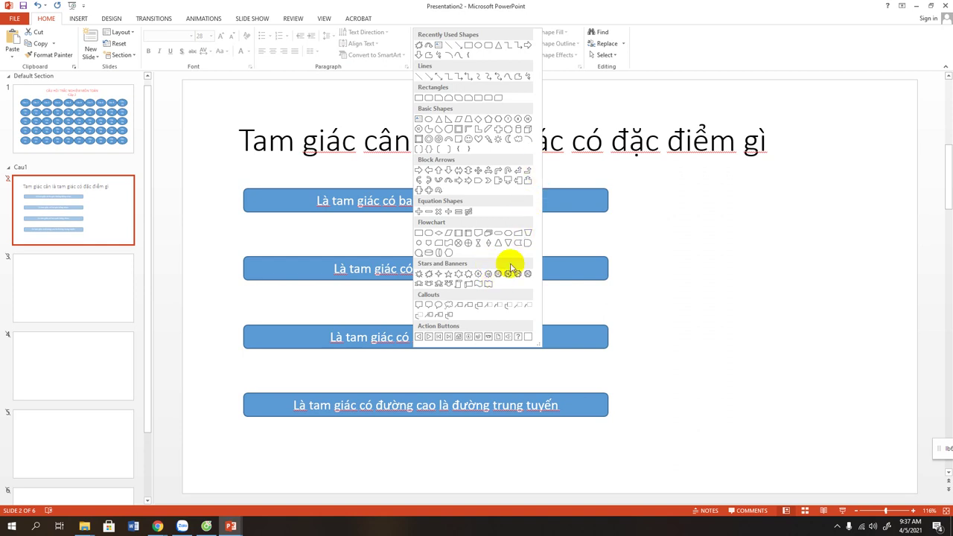
{"action": "left_click", "coordinate": [438, 191]}
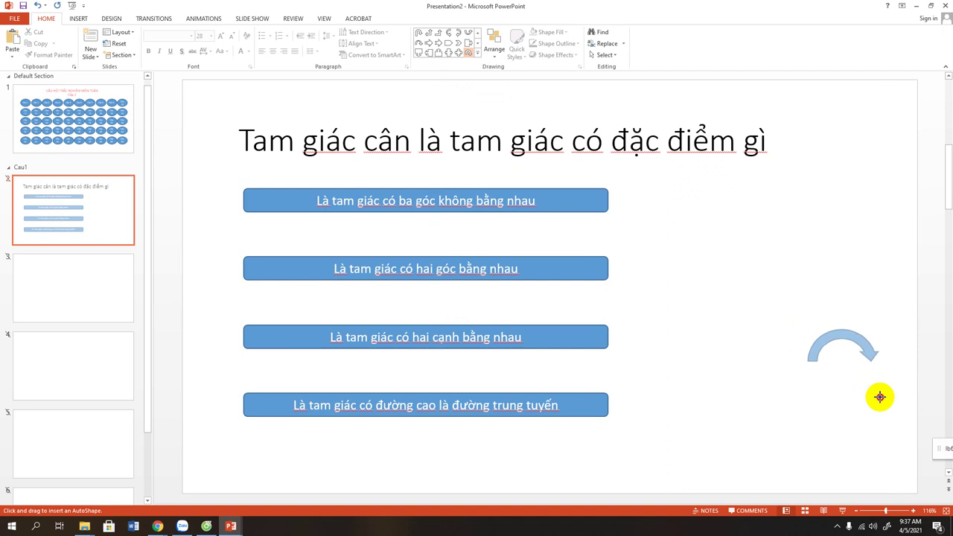
{"action": "left_click_drag", "start_coordinate": [825, 367], "coordinate": [879, 397]}
{"action": "left_click_drag", "start_coordinate": [853, 341], "coordinate": [761, 382]}
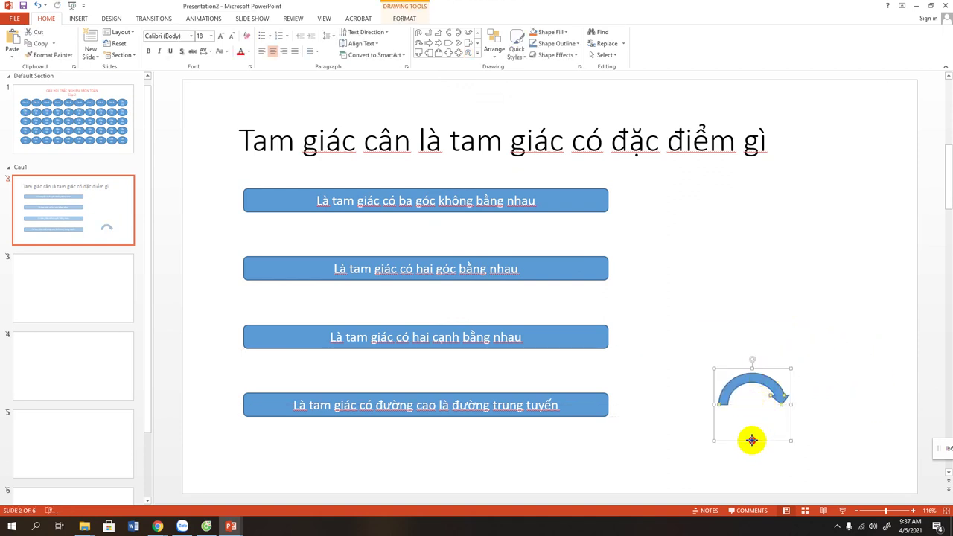
{"action": "mouse_move", "coordinate": [752, 440]}
{"action": "left_mouse_down"}
{"action": "mouse_move", "coordinate": [744, 307]}
{"action": "mouse_move", "coordinate": [746, 357]}
{"action": "left_mouse_up"}
{"action": "mouse_move", "coordinate": [747, 405]}
{"action": "left_mouse_down"}
{"action": "mouse_move", "coordinate": [757, 383]}
{"action": "mouse_move", "coordinate": [679, 406]}
{"action": "mouse_move", "coordinate": [780, 408]}
{"action": "left_mouse_up"}
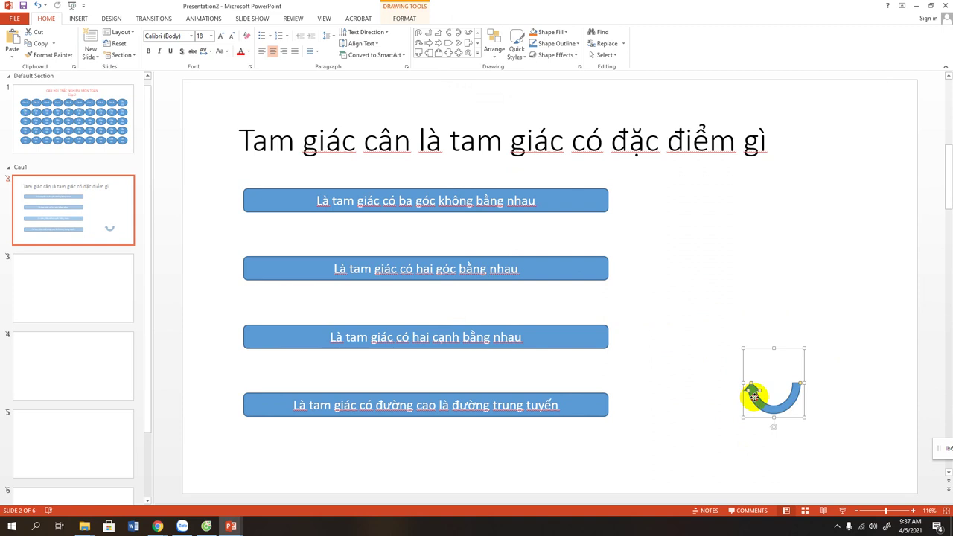
{"action": "left_click_drag", "start_coordinate": [754, 396], "coordinate": [745, 393]}
{"action": "left_click", "coordinate": [689, 277]}
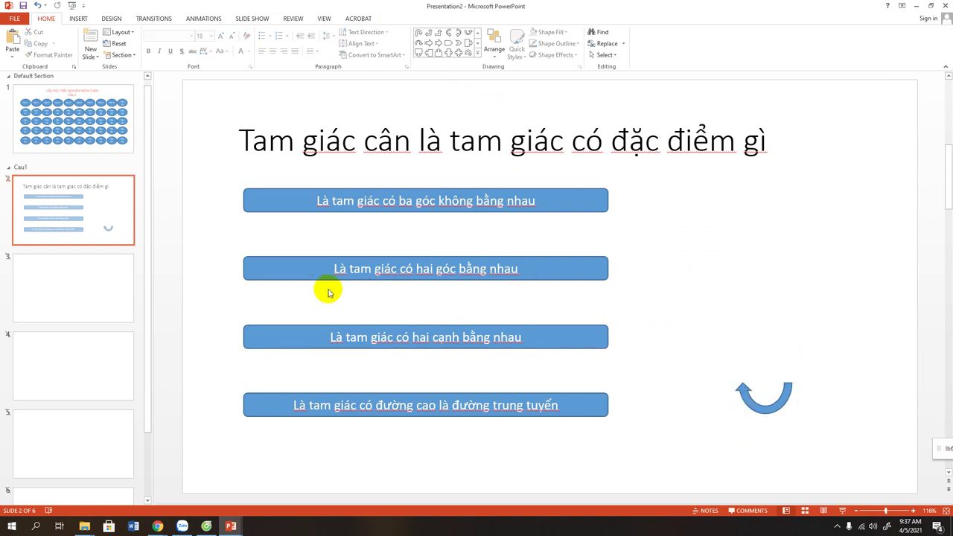
Step: Hyperlink the Câu 1 oval on slide 1 to slide 2, the isosceles-triangle question
{"action": "left_click", "coordinate": [30, 101]}
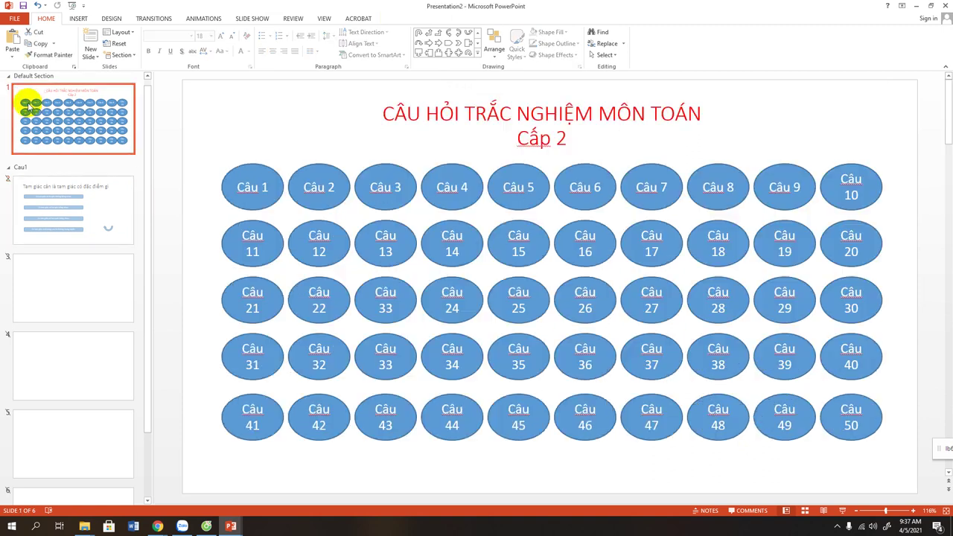
{"action": "left_click", "coordinate": [260, 201]}
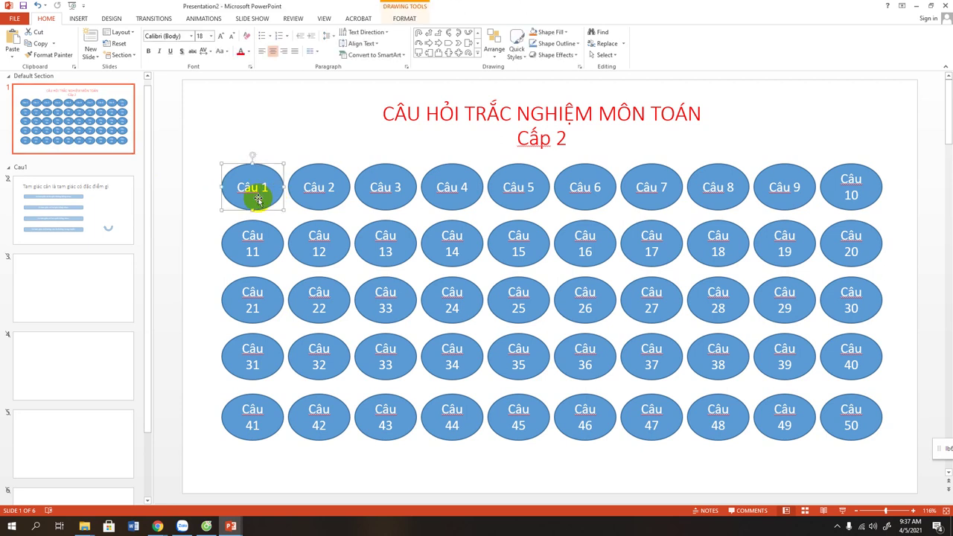
{"action": "right_click", "coordinate": [261, 202]}
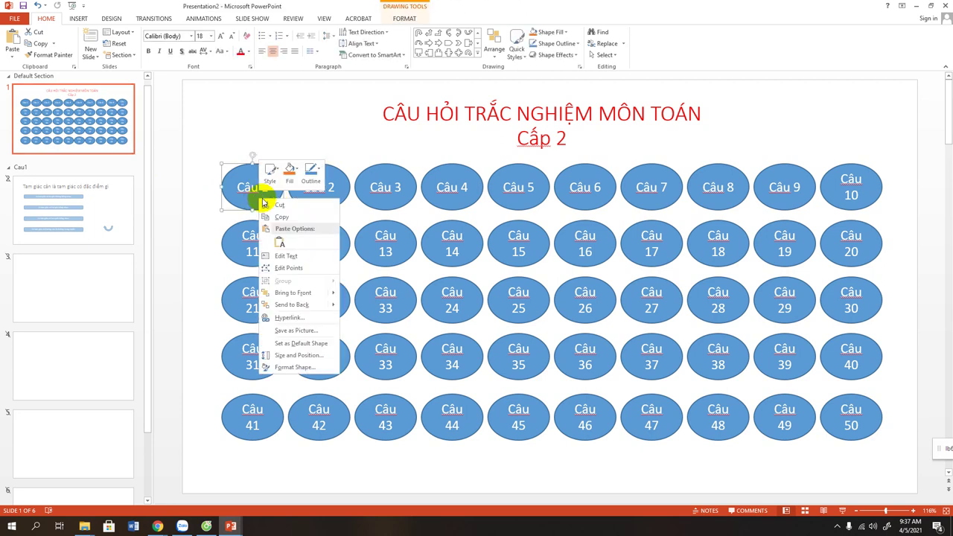
{"action": "left_click", "coordinate": [290, 317]}
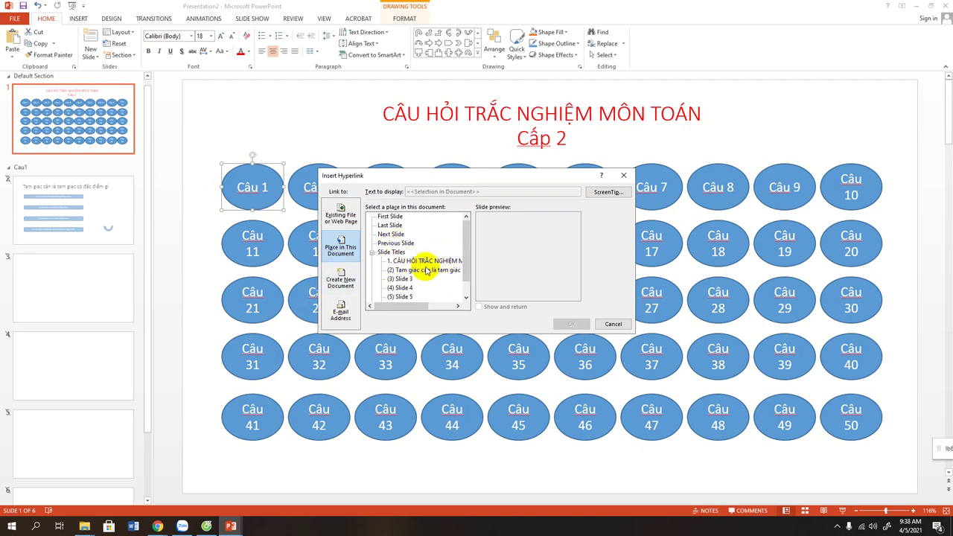
{"action": "left_click", "coordinate": [345, 250]}
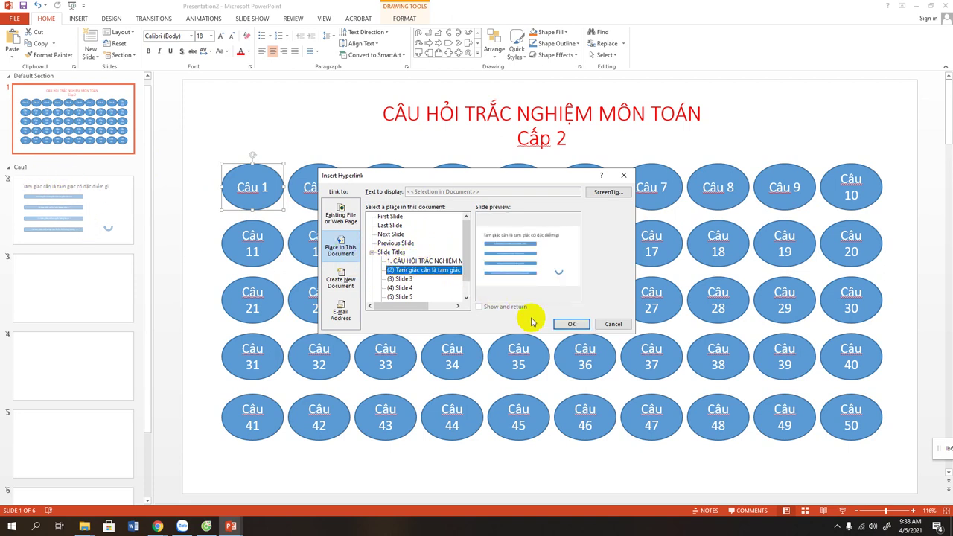
{"action": "left_click", "coordinate": [571, 325]}
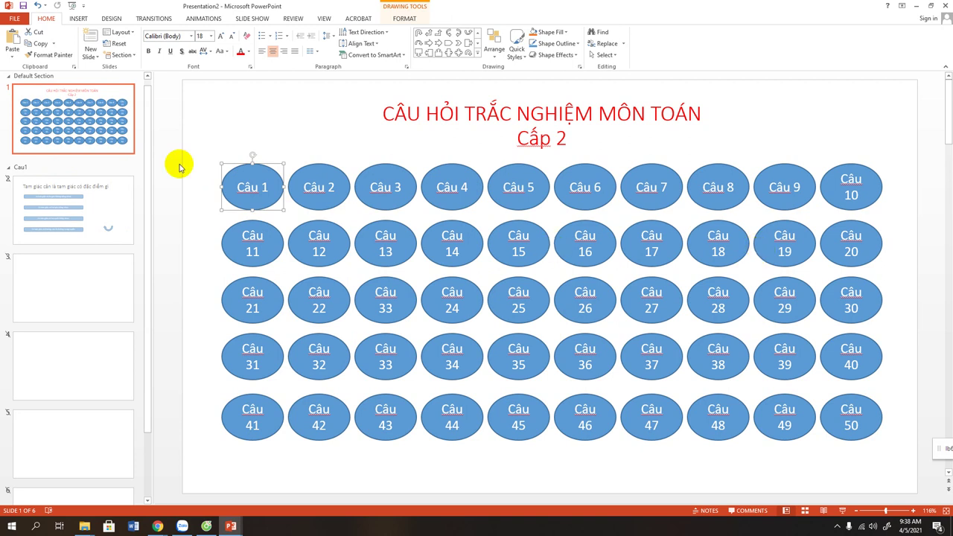
Step: Hyperlink the curved arrow on slide 2 back to slide 1, the quiz menu
{"action": "left_click", "coordinate": [42, 202]}
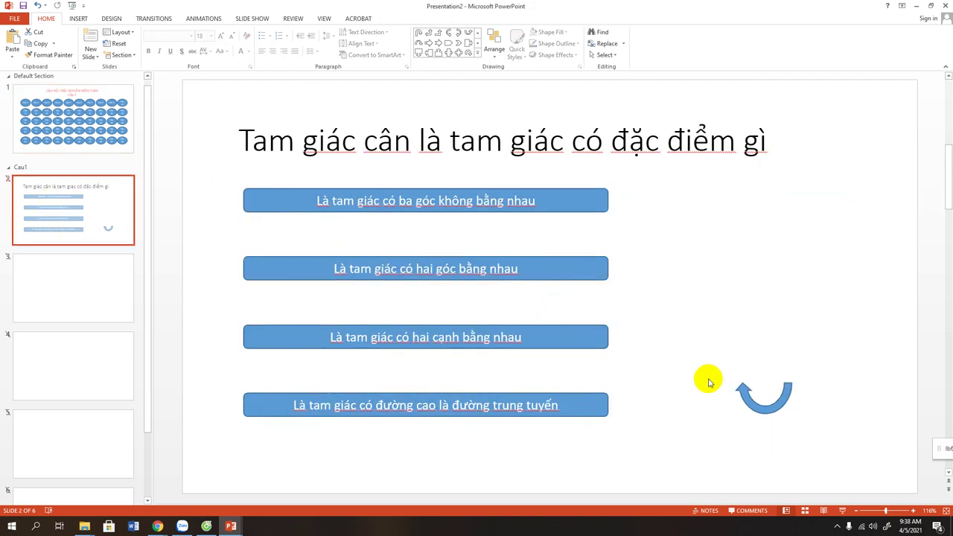
{"action": "left_click", "coordinate": [753, 400]}
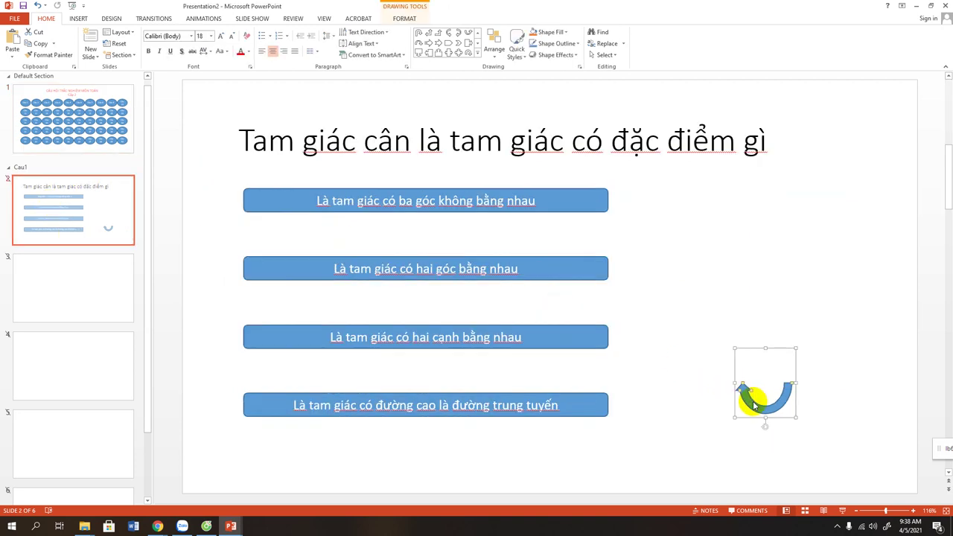
{"action": "right_click", "coordinate": [754, 404]}
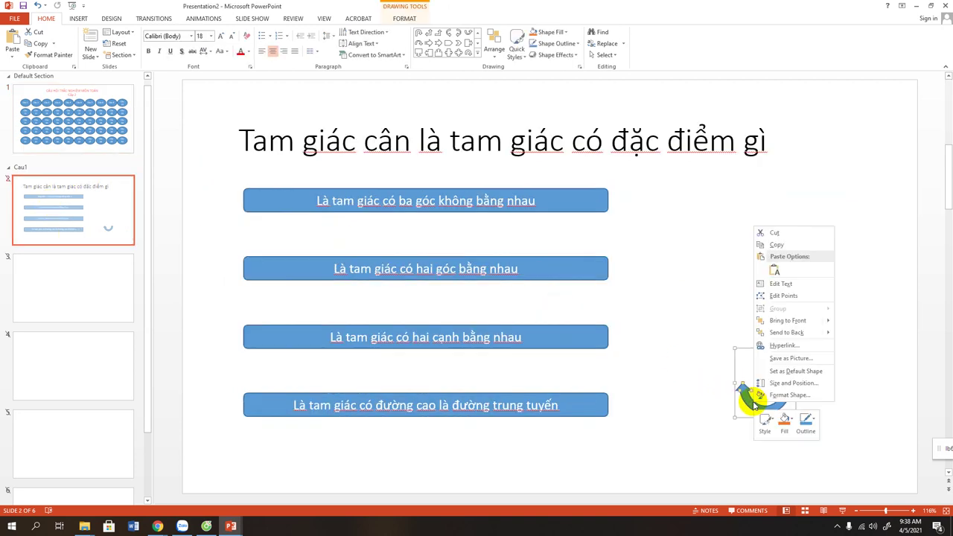
{"action": "left_click", "coordinate": [782, 346]}
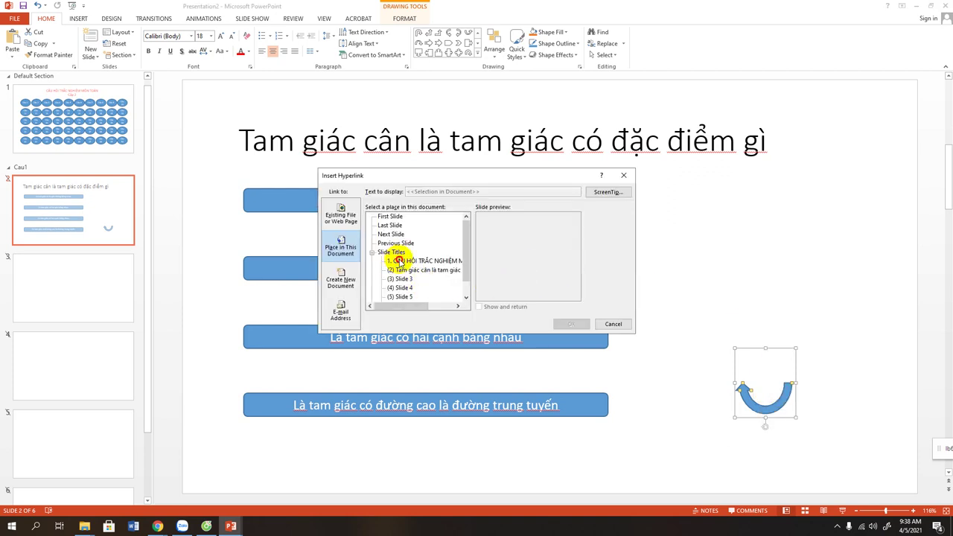
{"action": "left_click", "coordinate": [400, 262]}
{"action": "left_click", "coordinate": [571, 324]}
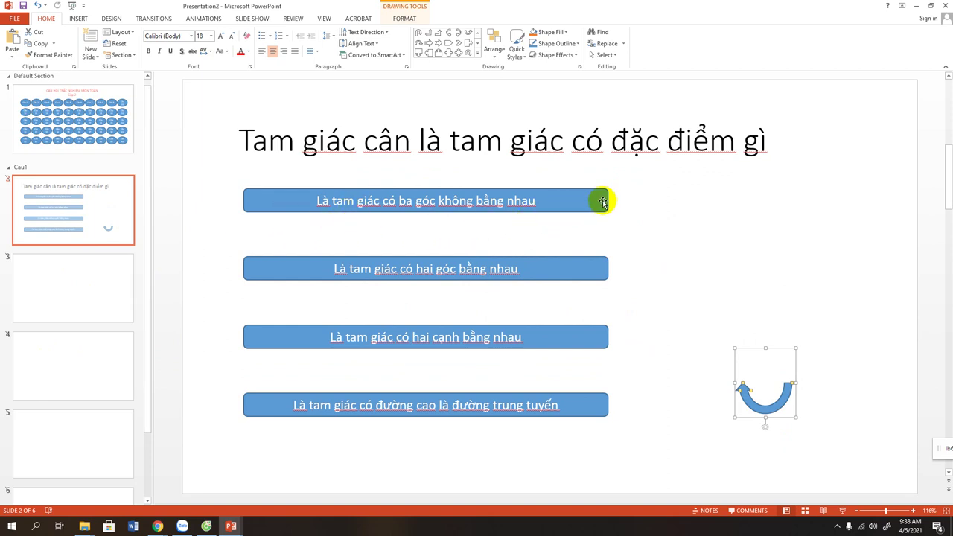
Step: On slide 3, draw a small explosion starburst from the Stars and Banners shapes
{"action": "left_click", "coordinate": [72, 289]}
{"action": "right_click", "coordinate": [69, 287]}
{"action": "left_click", "coordinate": [64, 264]}
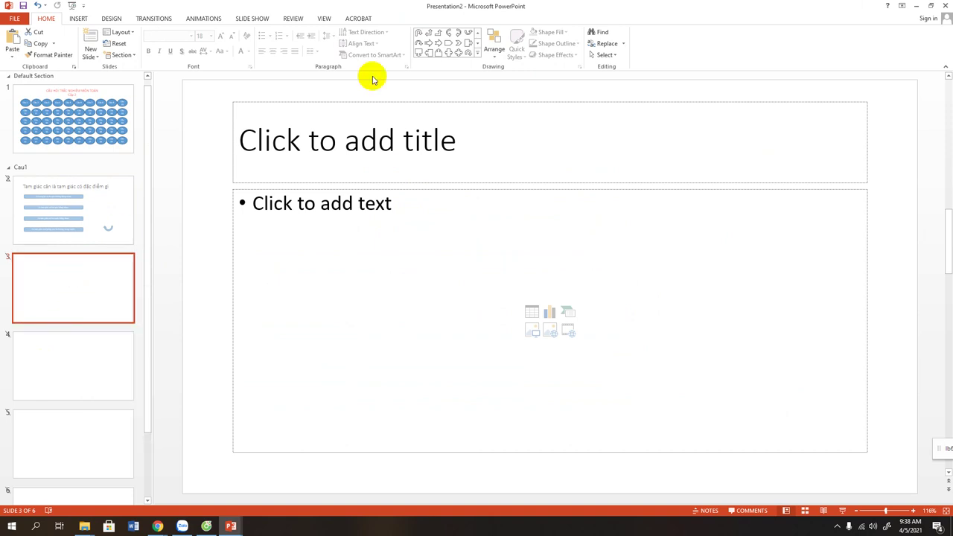
{"action": "left_click", "coordinate": [476, 54]}
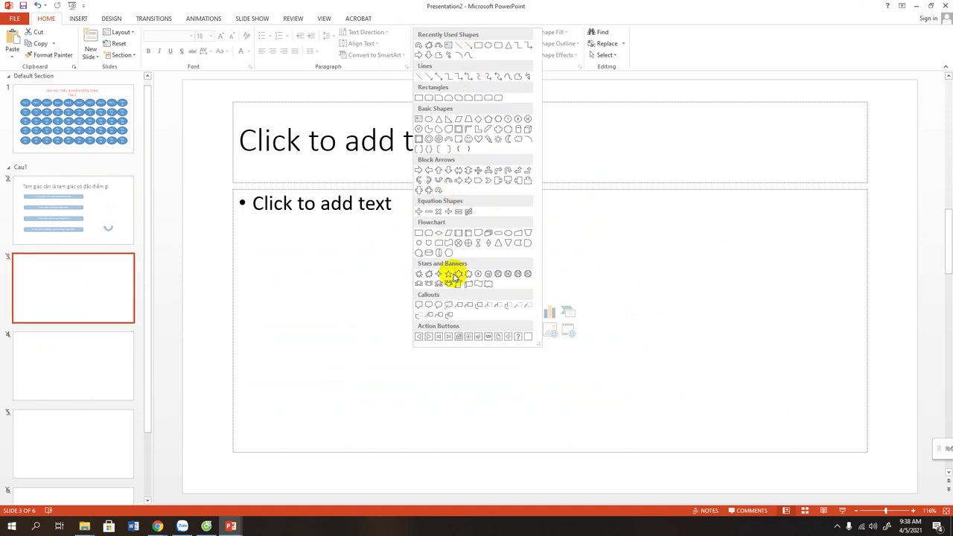
{"action": "left_click", "coordinate": [429, 277]}
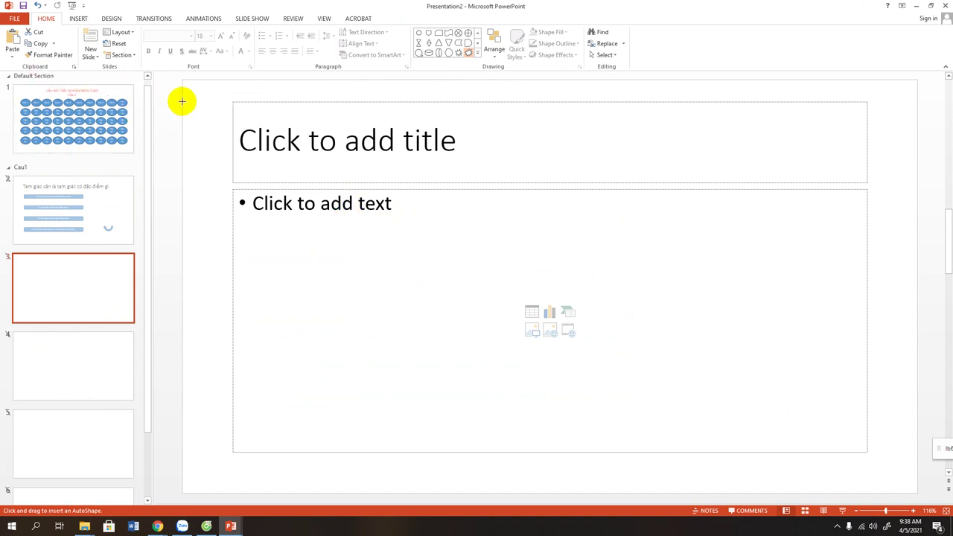
{"action": "left_click_drag", "start_coordinate": [200, 147], "coordinate": [211, 167]}
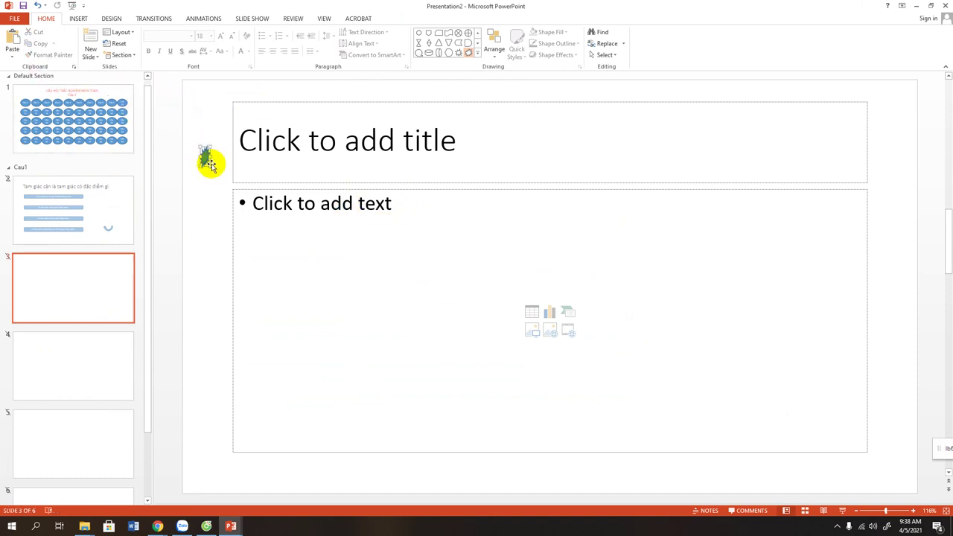
Step: Delete the title and body placeholders, then enlarge the starburst and centre it
{"action": "left_click", "coordinate": [263, 102]}
{"action": "left_click", "coordinate": [319, 100]}
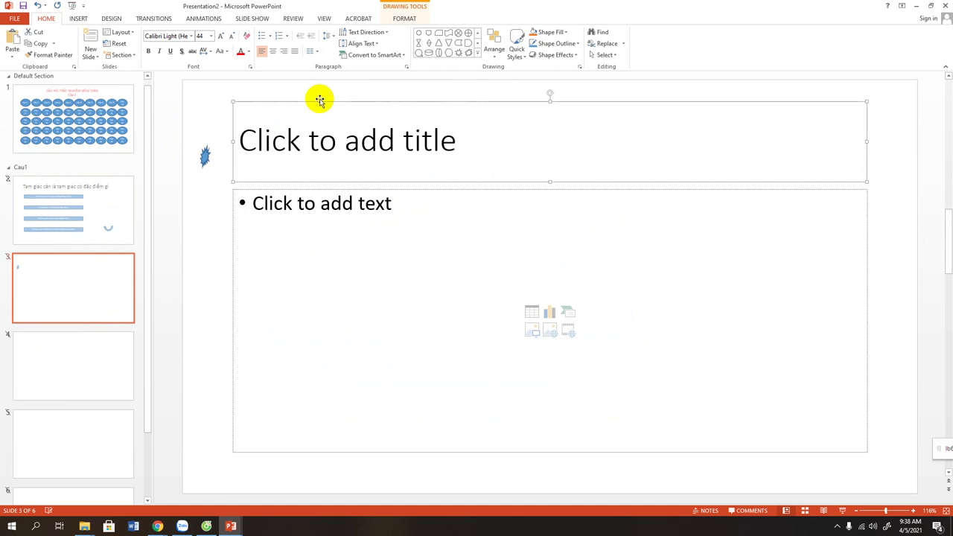
{"action": "key", "text": "Delete"}
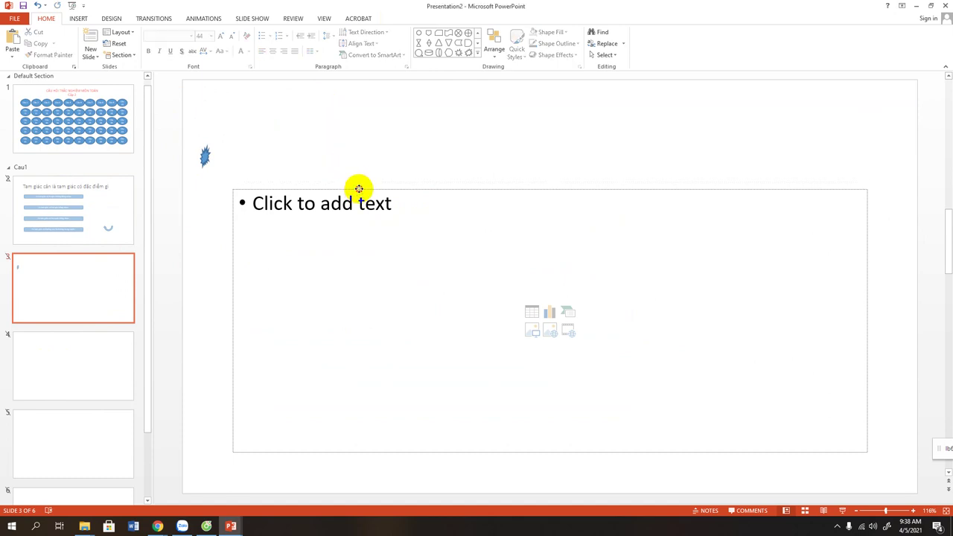
{"action": "left_click", "coordinate": [358, 189]}
{"action": "key", "text": "Delete"}
{"action": "left_click", "coordinate": [206, 159]}
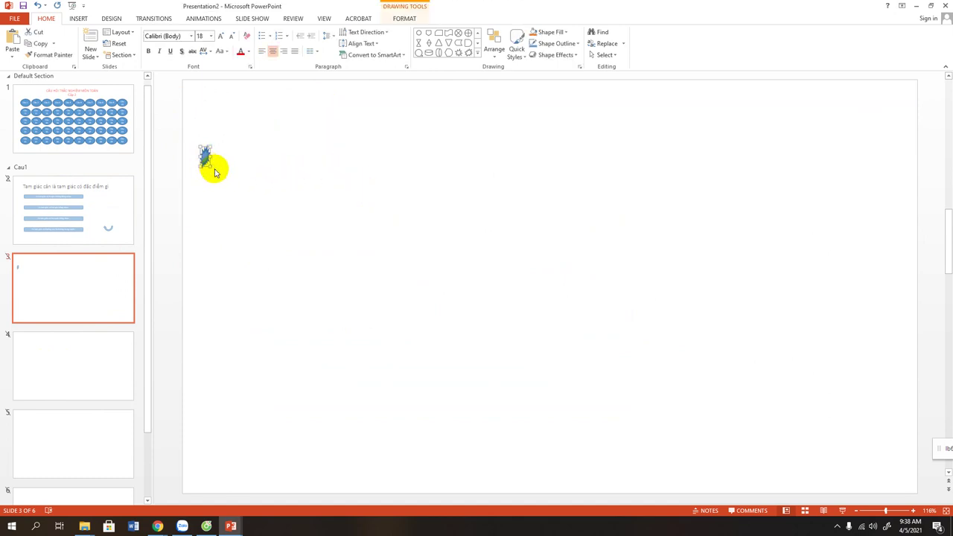
{"action": "left_click_drag", "start_coordinate": [210, 166], "coordinate": [551, 340]}
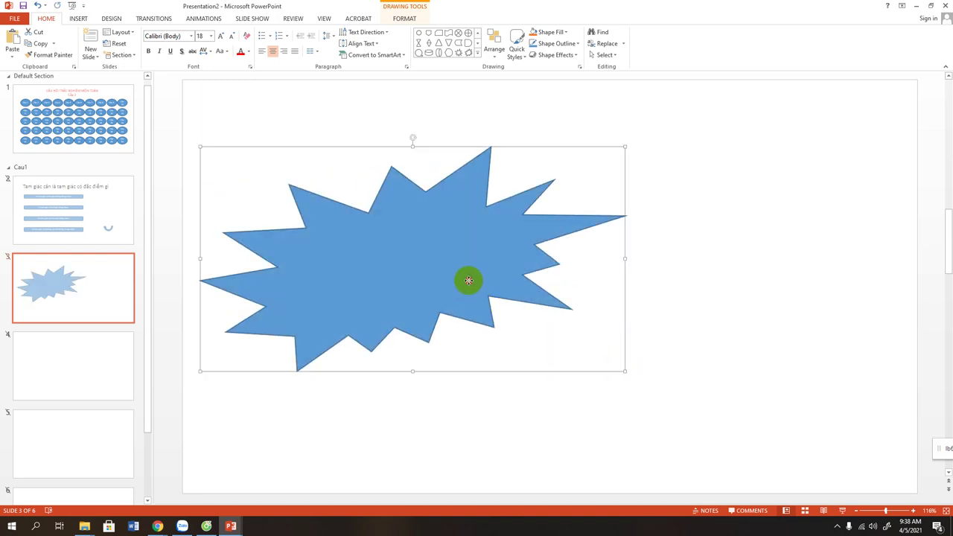
{"action": "left_click_drag", "start_coordinate": [466, 278], "coordinate": [554, 282]}
Step: Add text to the starburst, enlarge it three sizes, and change ĐÚNG to SAI
{"action": "right_click", "coordinate": [497, 271]}
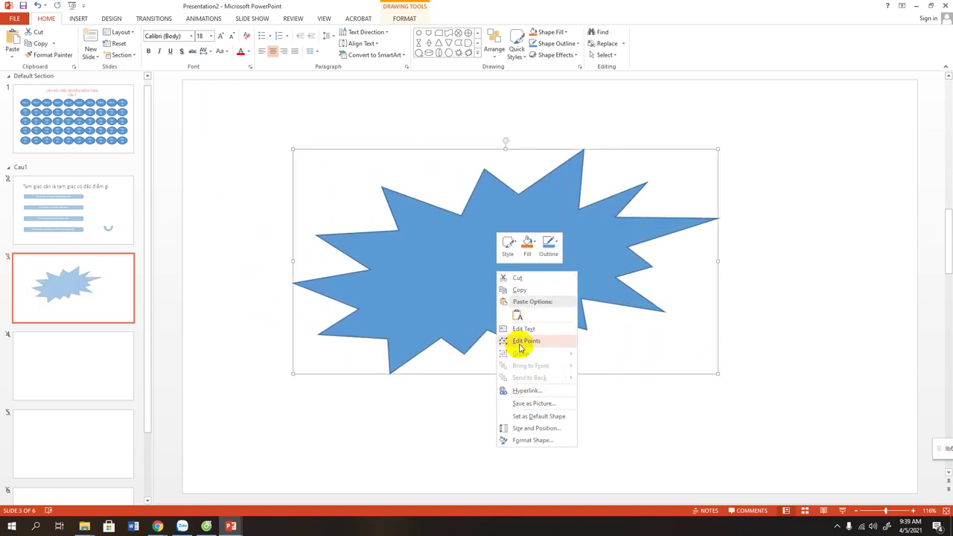
{"action": "left_click", "coordinate": [524, 329]}
{"action": "type", "text": "ĐÚNG"}
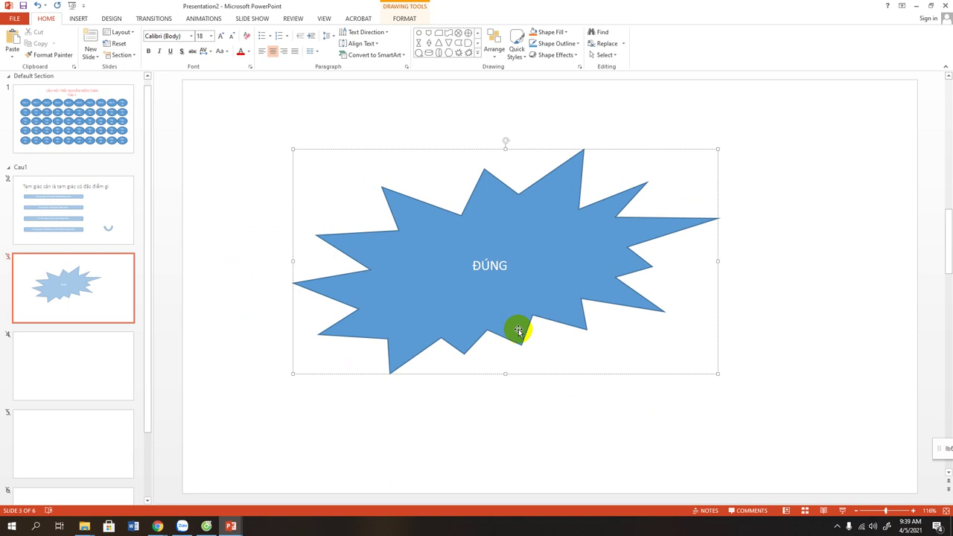
{"action": "key", "text": "ctrl+shift+period"}
{"action": "key", "text": "ctrl+shift+period"}
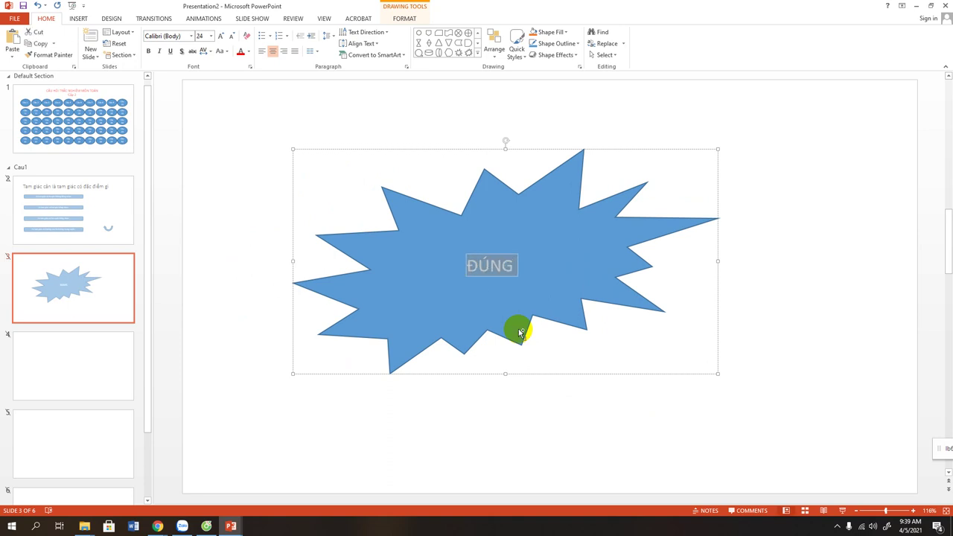
{"action": "key", "text": "ctrl+shift+period"}
{"action": "key", "text": "ctrl+shift+period"}
{"action": "key", "text": "ctrl+shift+period"}
{"action": "key", "text": "ctrl+shift+period"}
{"action": "key", "text": "ctrl+shift+period"}
{"action": "key", "text": "ctrl+shift+period"}
{"action": "key", "text": "ctrl+shift+period"}
{"action": "key", "text": "ctrl+shift+period"}
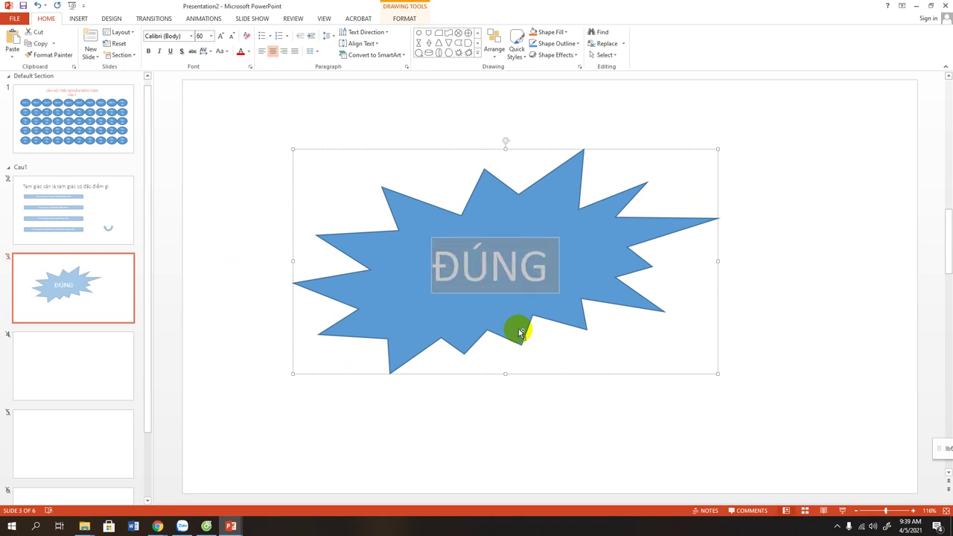
{"action": "key", "text": "ctrl+shift+period"}
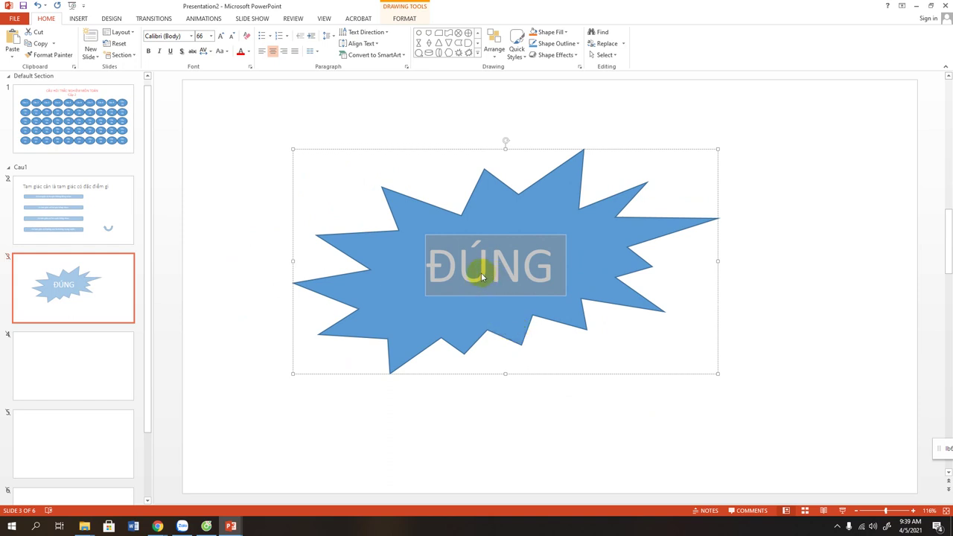
{"action": "left_click", "coordinate": [481, 276]}
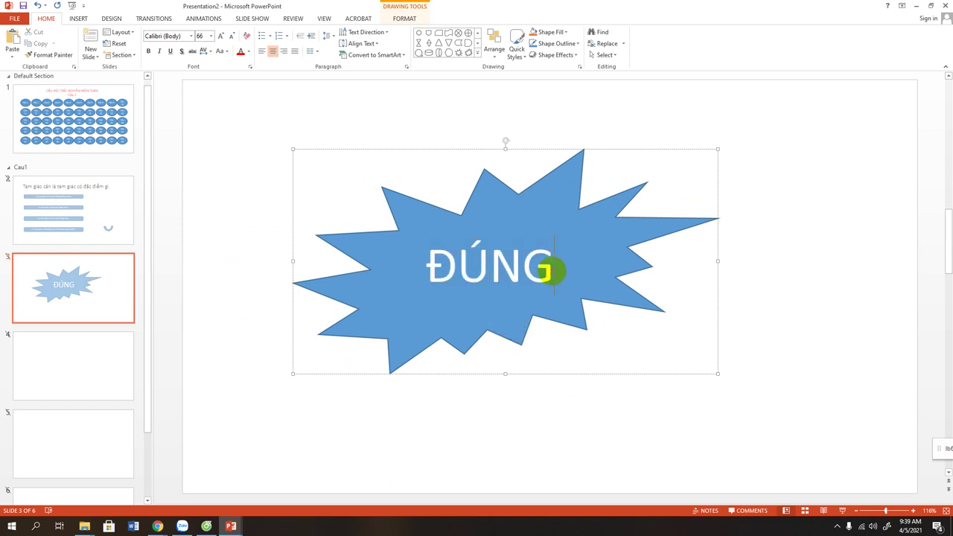
{"action": "key", "text": "BackSpace"}
{"action": "key", "text": "BackSpace"}
{"action": "key", "text": "BackSpace"}
{"action": "key", "text": "BackSpace"}
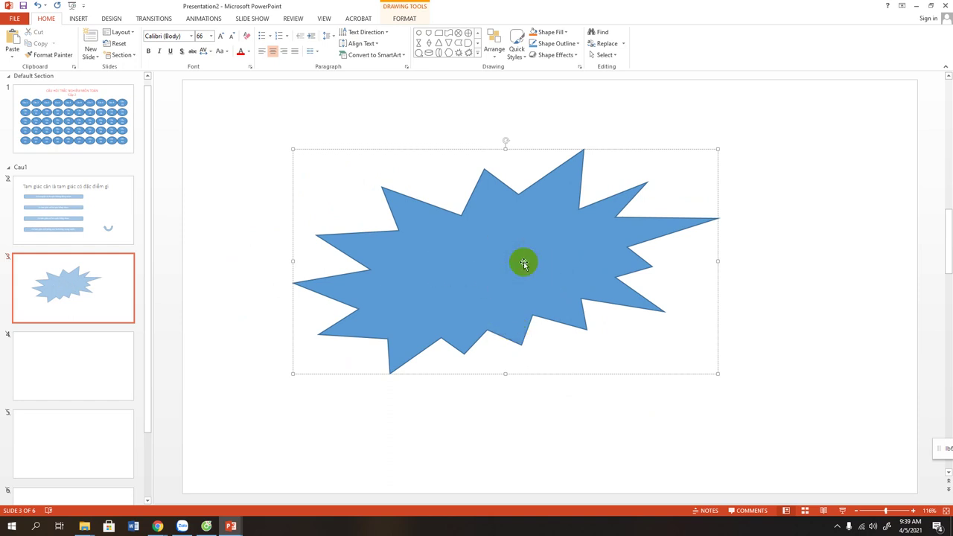
{"action": "type", "text": "SAI"}
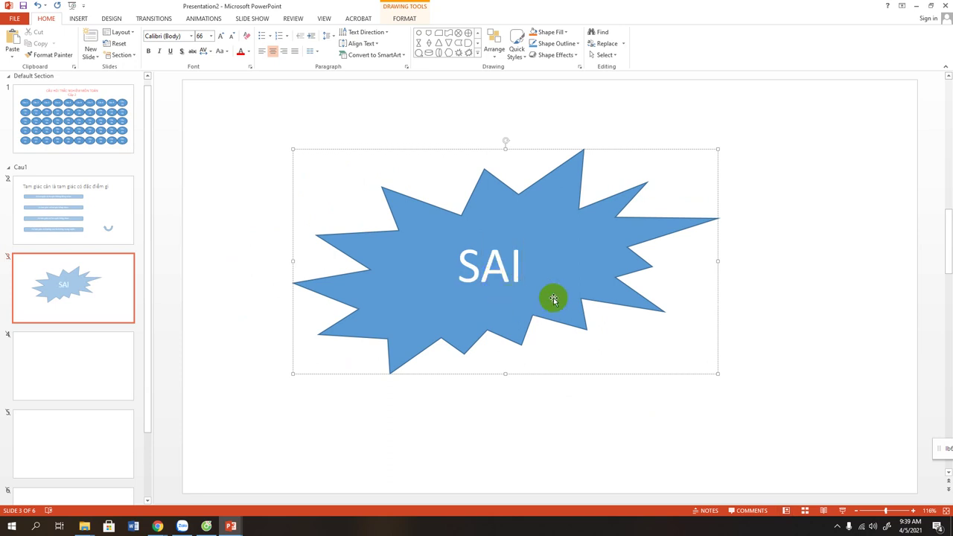
Step: Fill the SAI starburst red in the Format Shape settings
{"action": "right_click", "coordinate": [578, 276]}
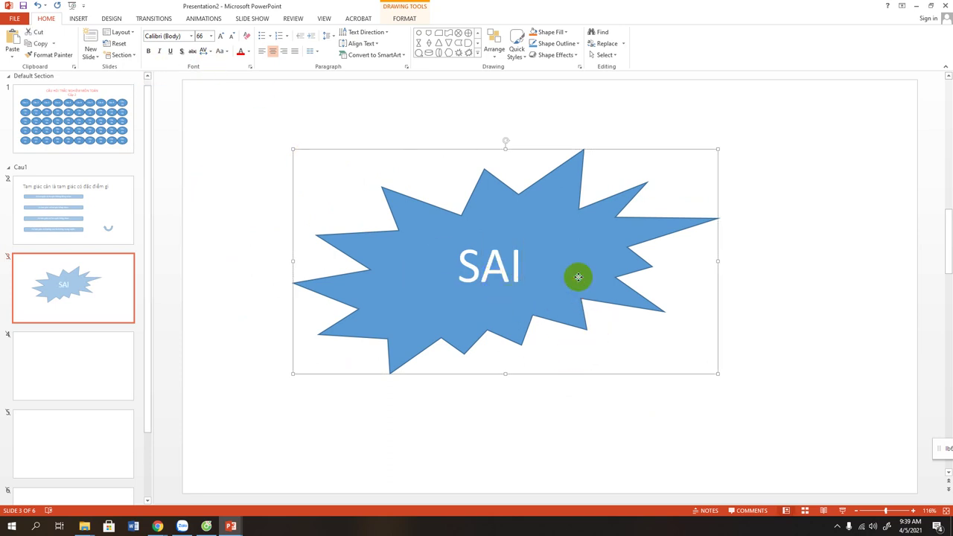
{"action": "left_click", "coordinate": [615, 446]}
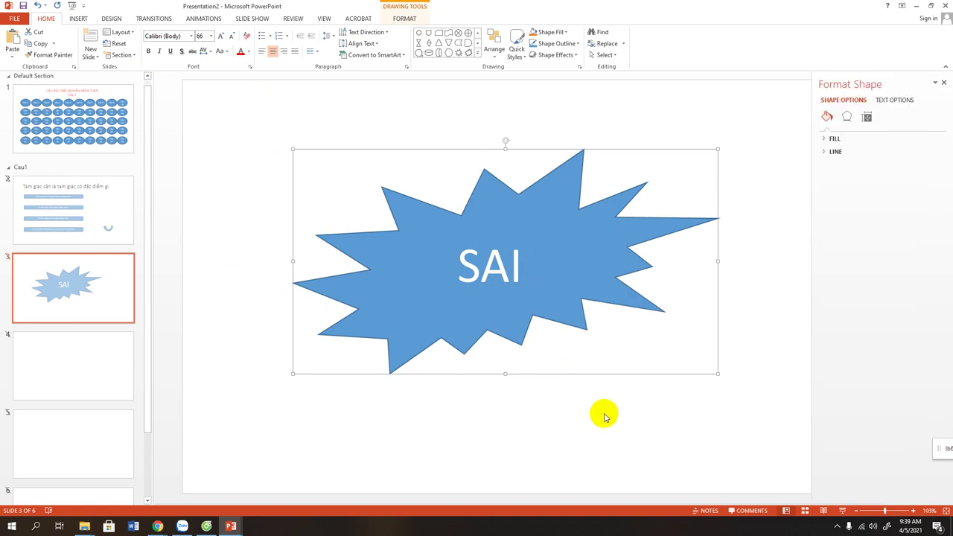
{"action": "left_click", "coordinate": [830, 139]}
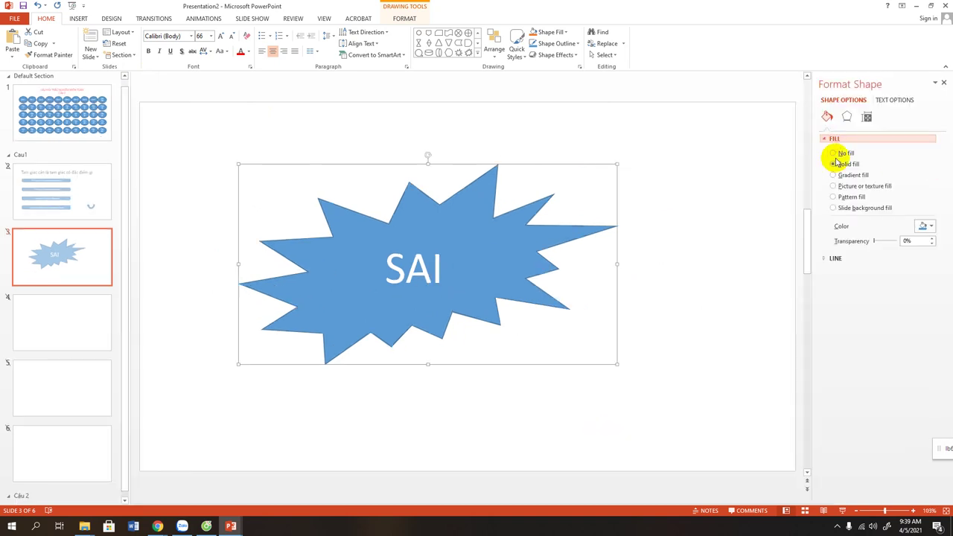
{"action": "left_click", "coordinate": [932, 226]}
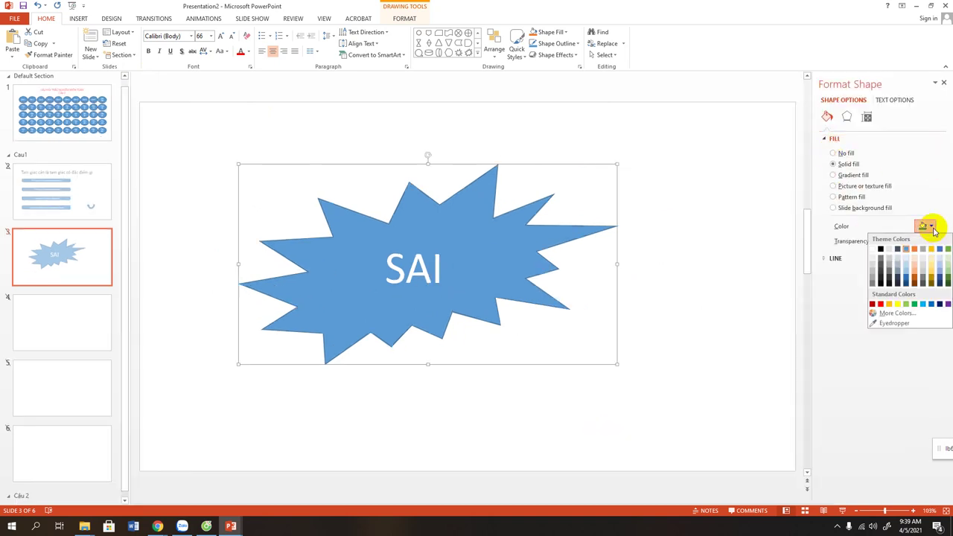
{"action": "left_click", "coordinate": [881, 304]}
Step: Enlarge the SAI text to 80 points and add an exclamation mark to read SAI!
{"action": "left_click", "coordinate": [432, 273]}
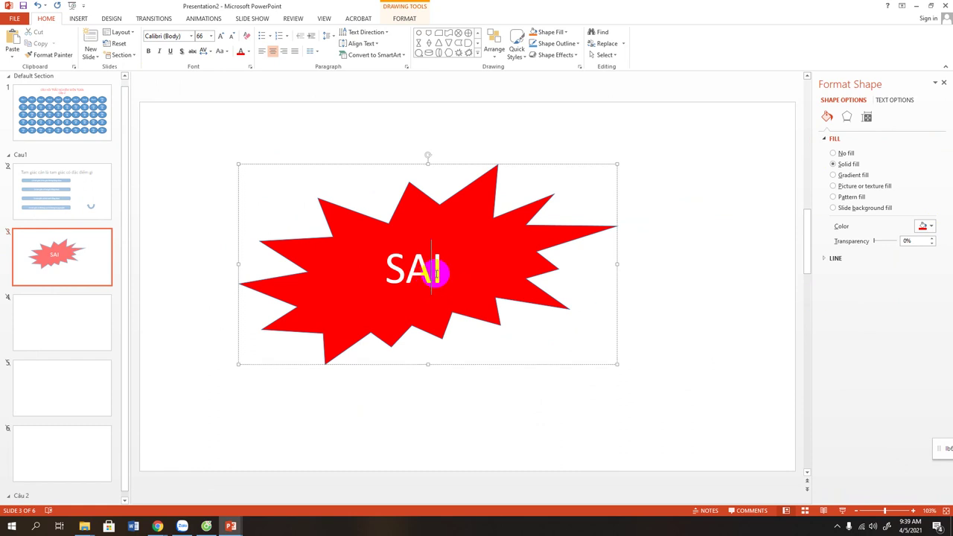
{"action": "left_click", "coordinate": [438, 270]}
{"action": "double_click", "coordinate": [442, 270]}
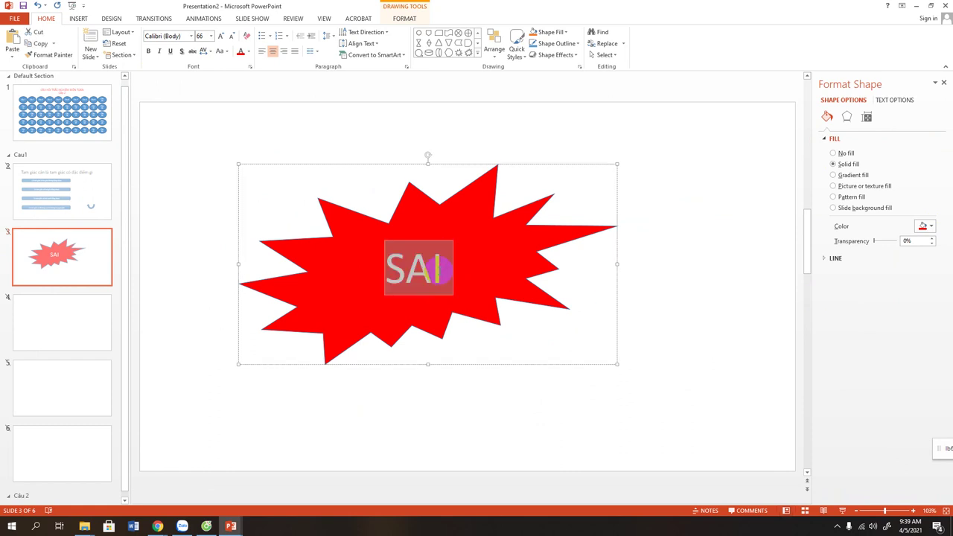
{"action": "key", "text": "ctrl+shift+period"}
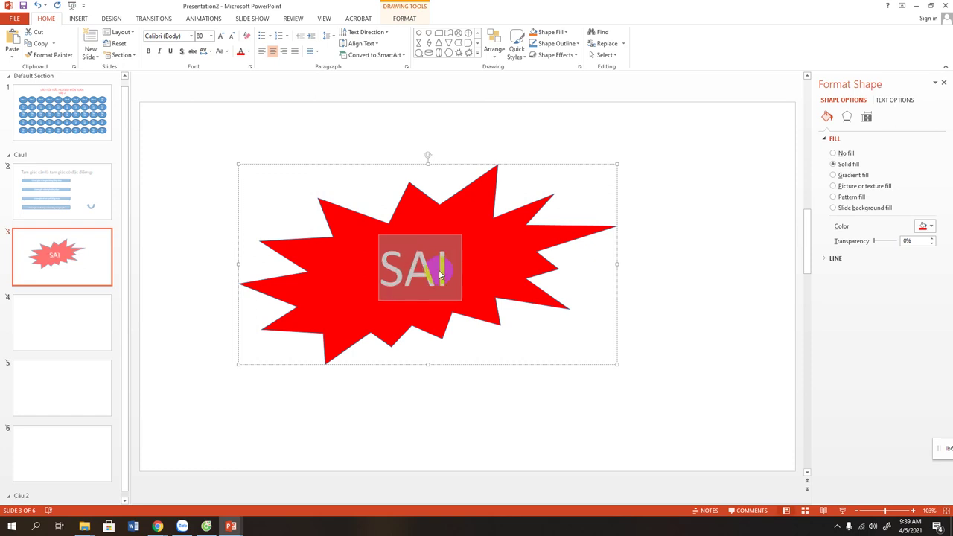
{"action": "left_click", "coordinate": [445, 277]}
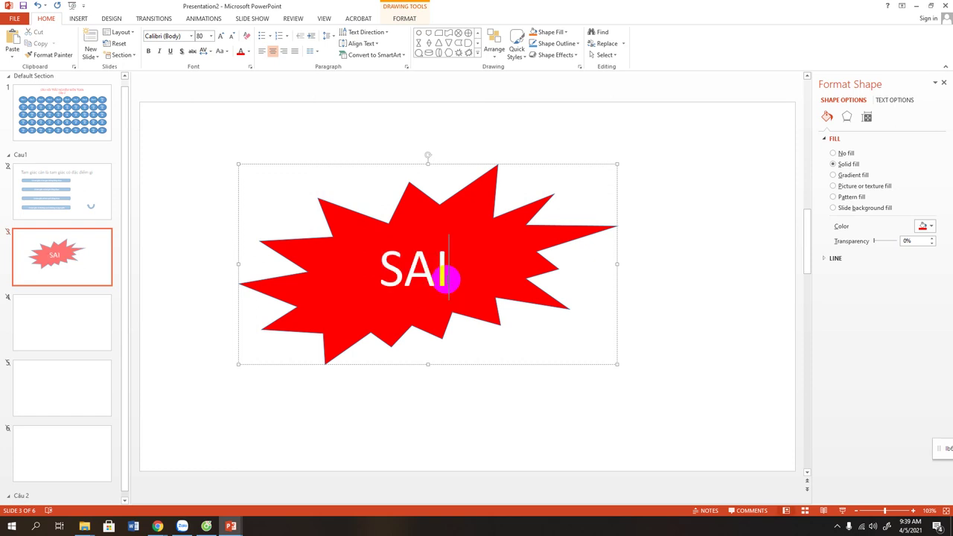
{"action": "type", "text": "!"}
{"action": "left_click", "coordinate": [439, 398]}
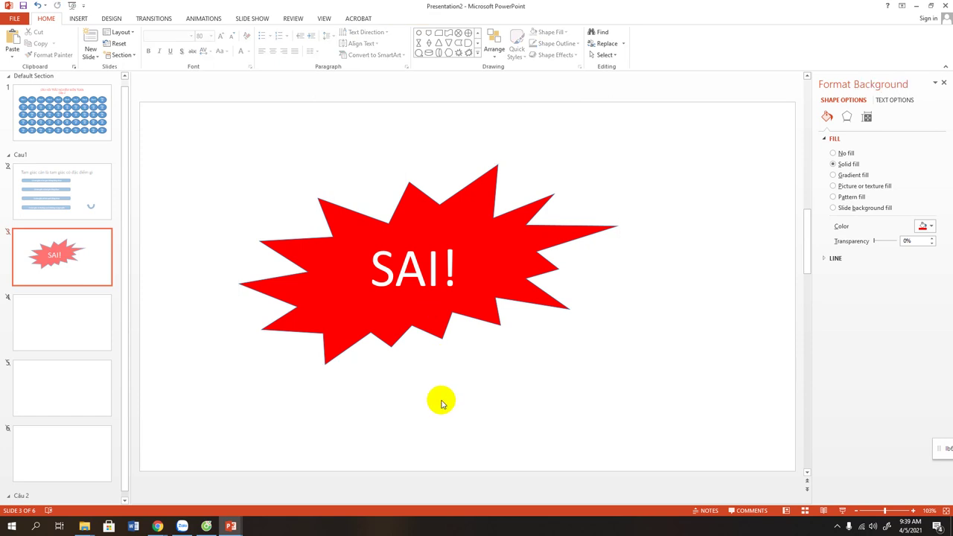
Step: Copy the red starburst, clear slide 4's title and content placeholders, and paste it there
{"action": "left_click", "coordinate": [431, 328]}
{"action": "right_click", "coordinate": [432, 330]}
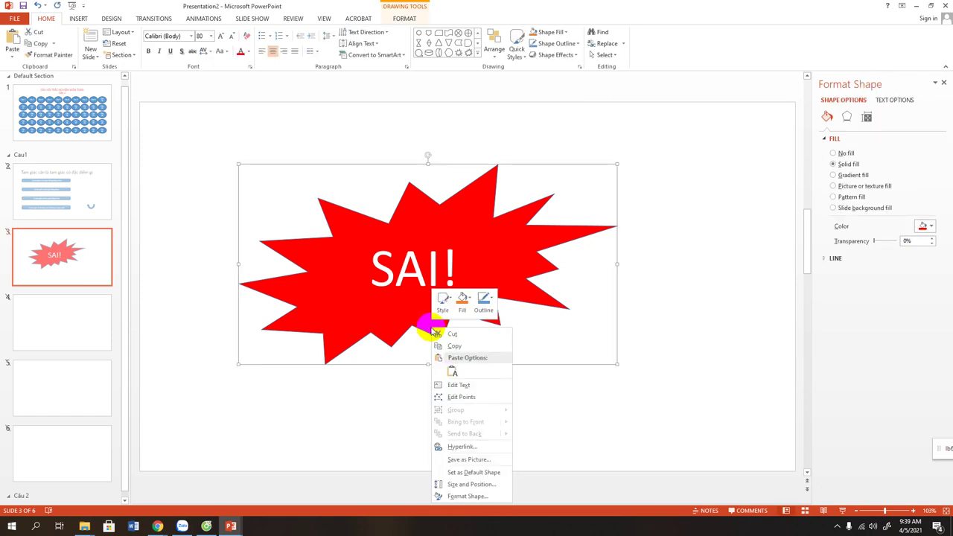
{"action": "left_click", "coordinate": [454, 345]}
{"action": "left_click", "coordinate": [79, 322]}
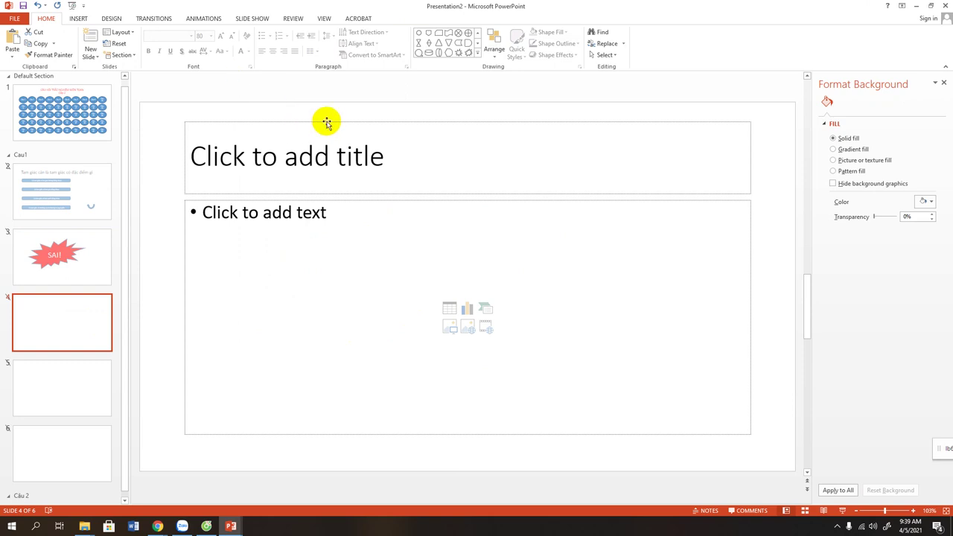
{"action": "left_click", "coordinate": [327, 123]}
{"action": "key", "text": "Delete"}
{"action": "left_click", "coordinate": [358, 199]}
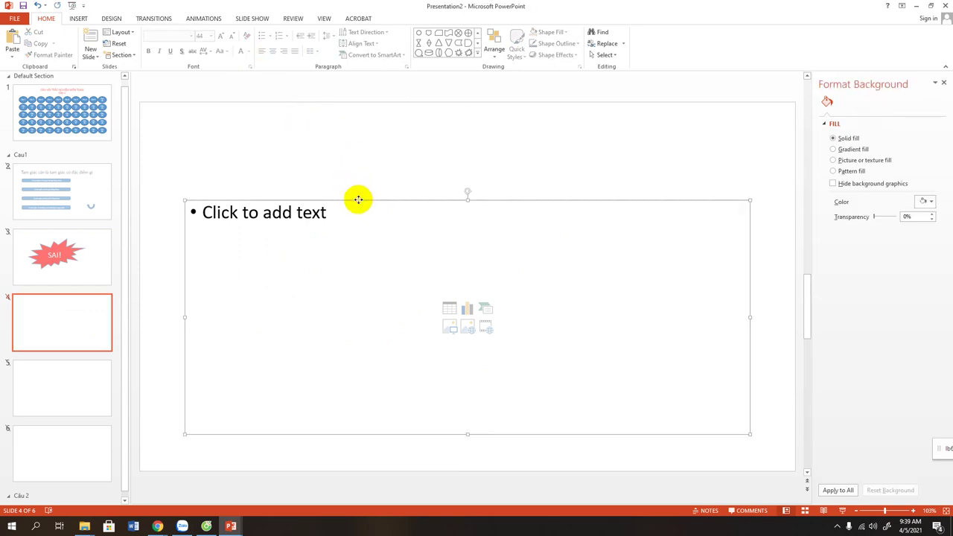
{"action": "key", "text": "Delete"}
{"action": "key", "text": "ctrl+v"}
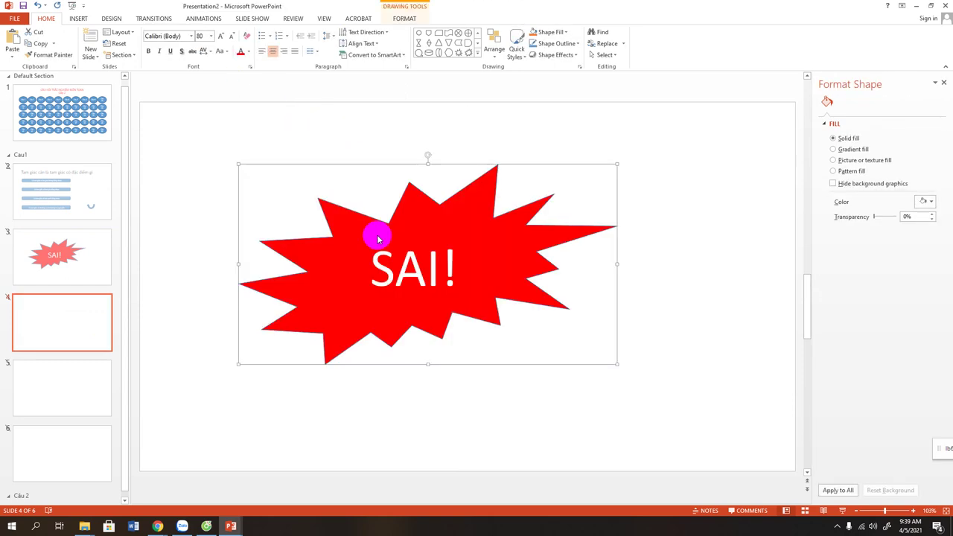
Step: Change the pasted starburst's text to ĐÚNG! at font size 72
{"action": "left_click_drag", "start_coordinate": [472, 270], "coordinate": [432, 272]}
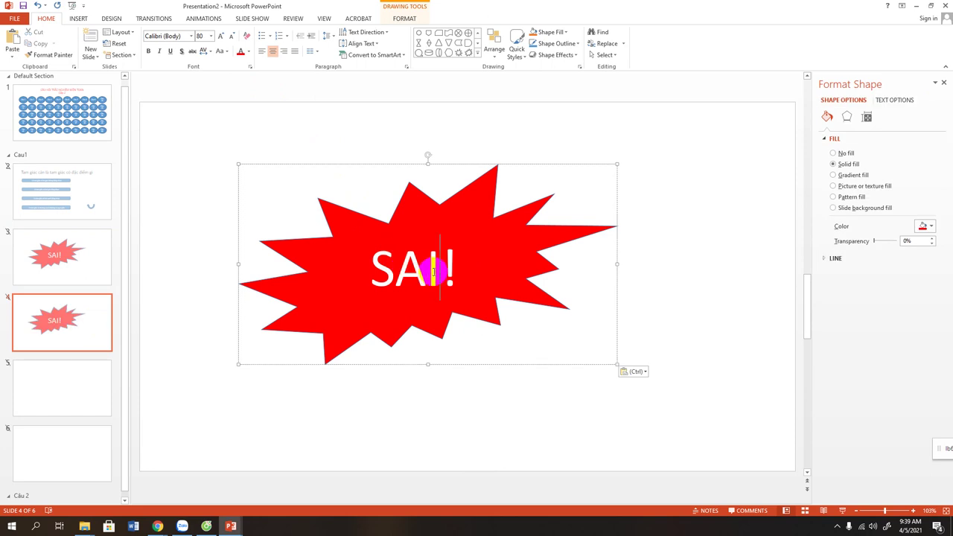
{"action": "key", "text": "BackSpace"}
{"action": "key", "text": "BackSpace"}
{"action": "key", "text": "BackSpace"}
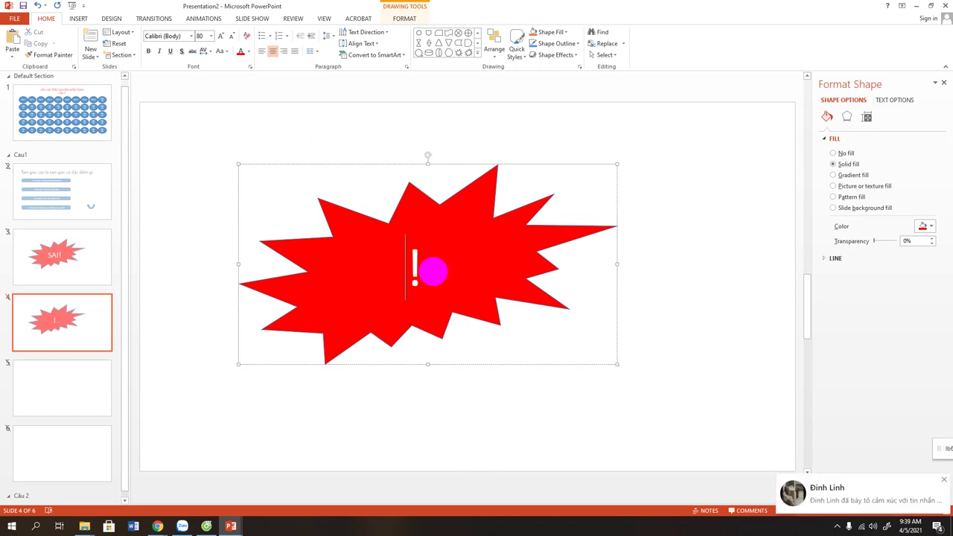
{"action": "type", "text": "ĐÚNG"}
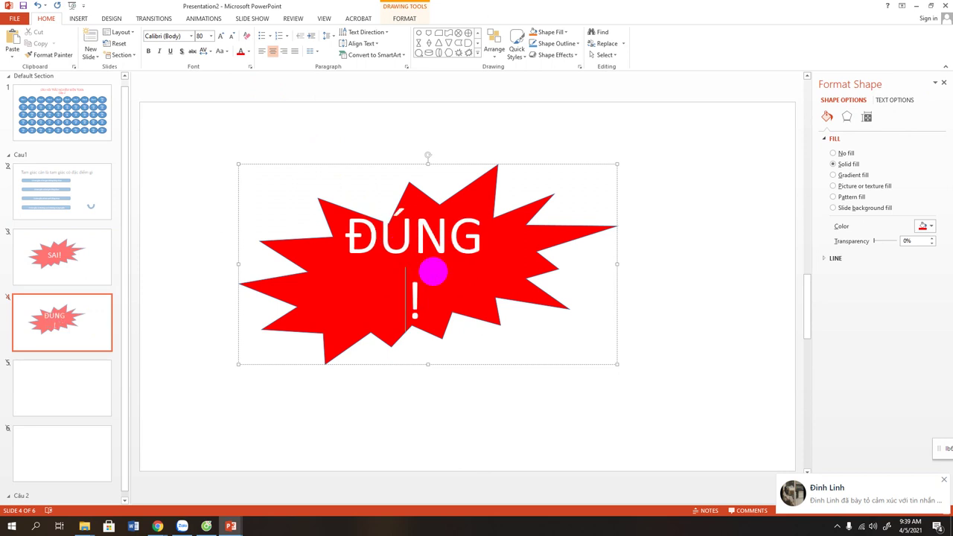
{"action": "key", "text": "Escape"}
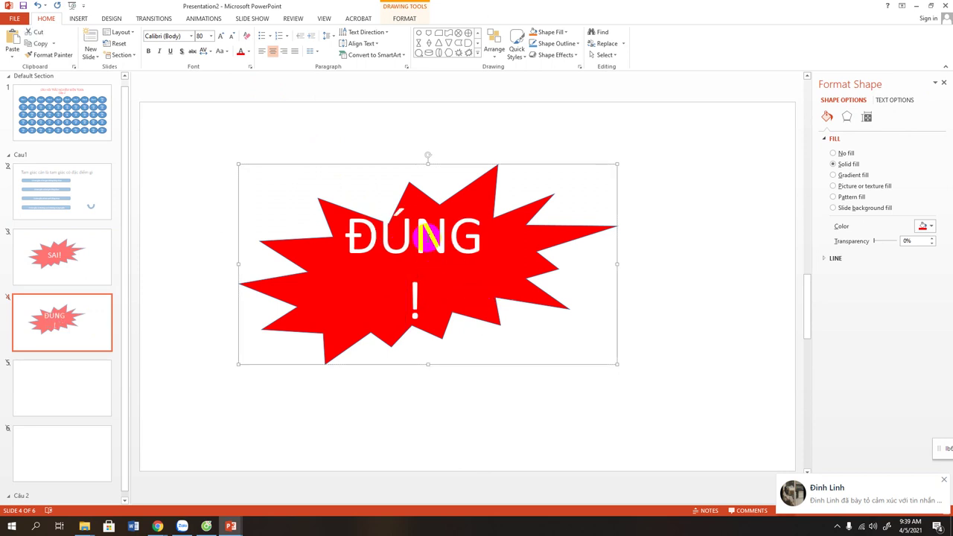
{"action": "triple_click", "coordinate": [414, 235]}
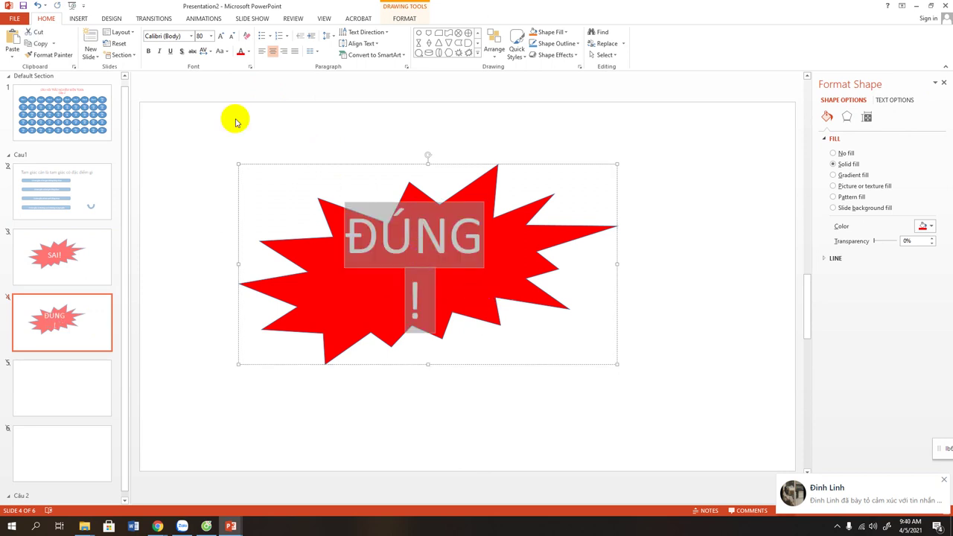
{"action": "left_click", "coordinate": [212, 36]}
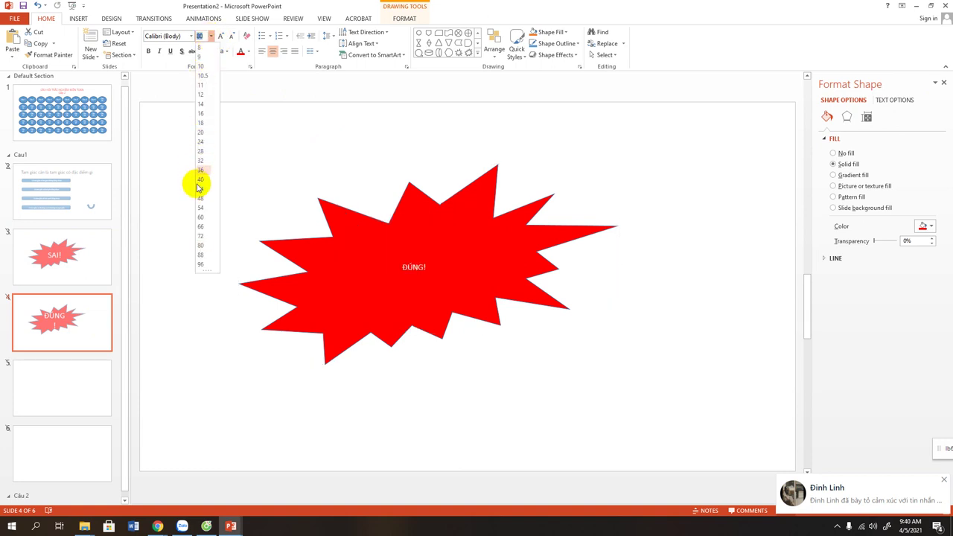
{"action": "left_click", "coordinate": [199, 238]}
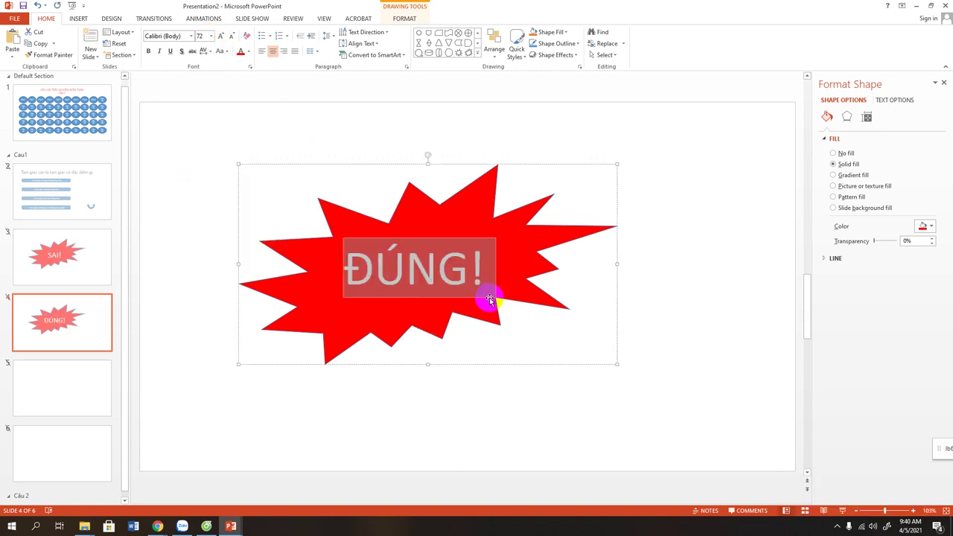
Step: Nudge the ĐÚNG! starburst right and down and enlarge it
{"action": "left_click", "coordinate": [484, 309]}
{"action": "left_click_drag", "start_coordinate": [486, 314], "coordinate": [505, 328]}
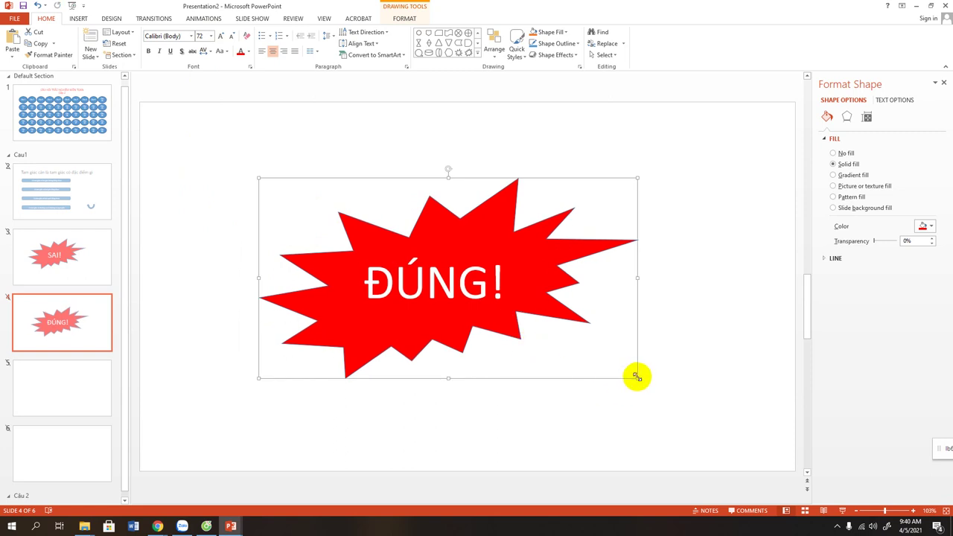
{"action": "left_click_drag", "start_coordinate": [637, 378], "coordinate": [653, 390]}
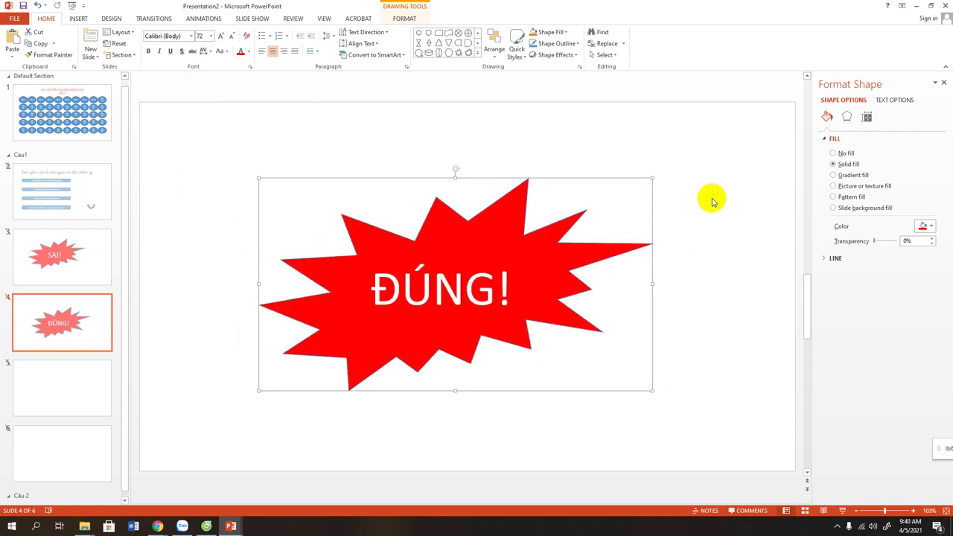
{"action": "left_click", "coordinate": [712, 197]}
{"action": "left_click", "coordinate": [60, 264]}
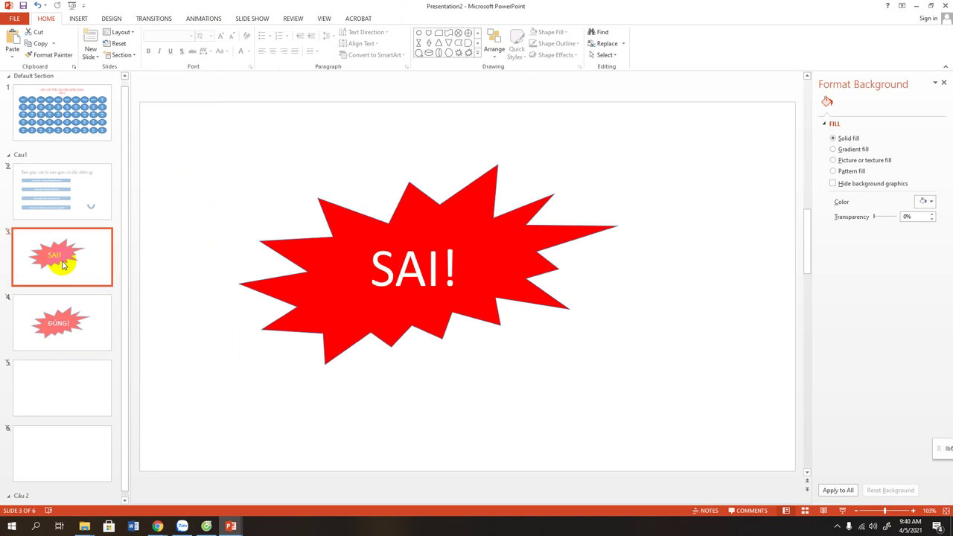
Step: On the triangle question slide, hyperlink the second answer box to slide 4
{"action": "left_click", "coordinate": [58, 318]}
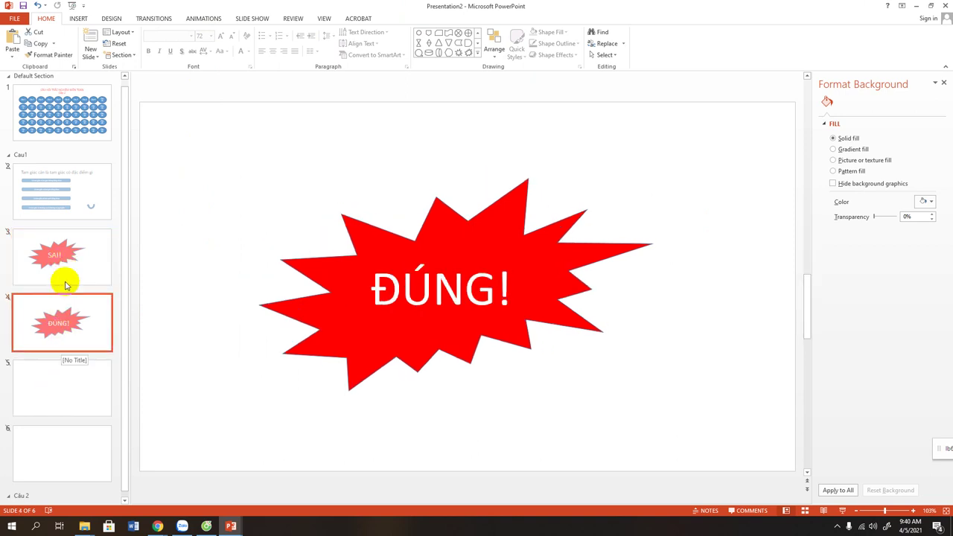
{"action": "left_click", "coordinate": [75, 192]}
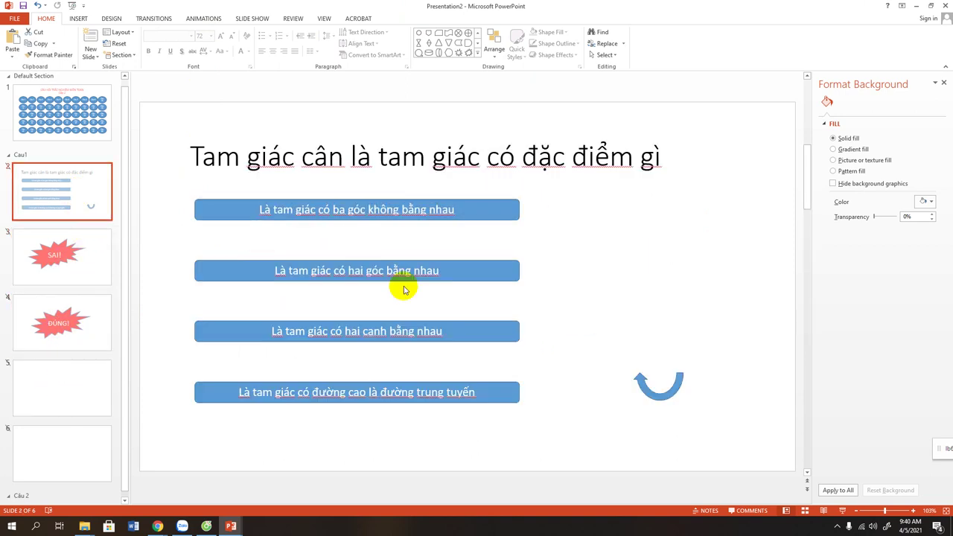
{"action": "left_click", "coordinate": [497, 273]}
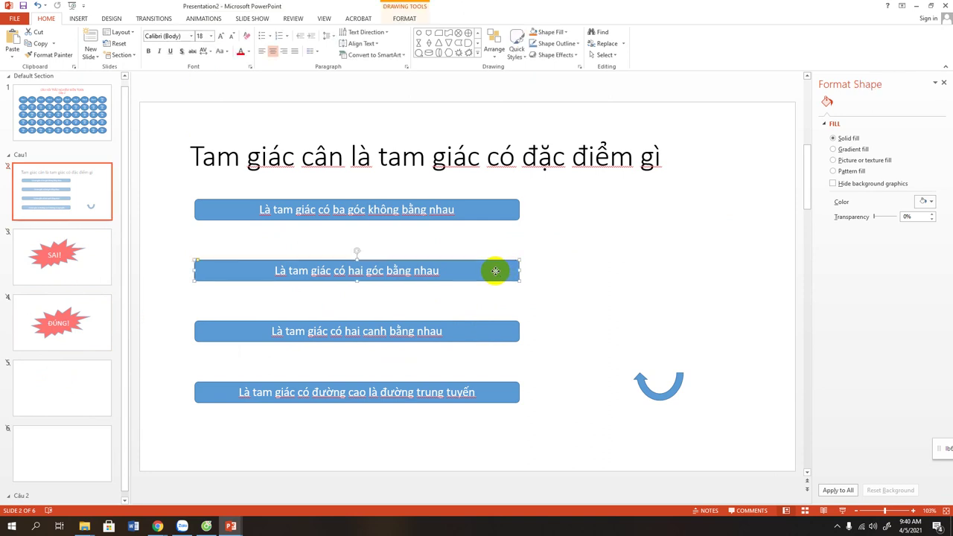
{"action": "right_click", "coordinate": [480, 276]}
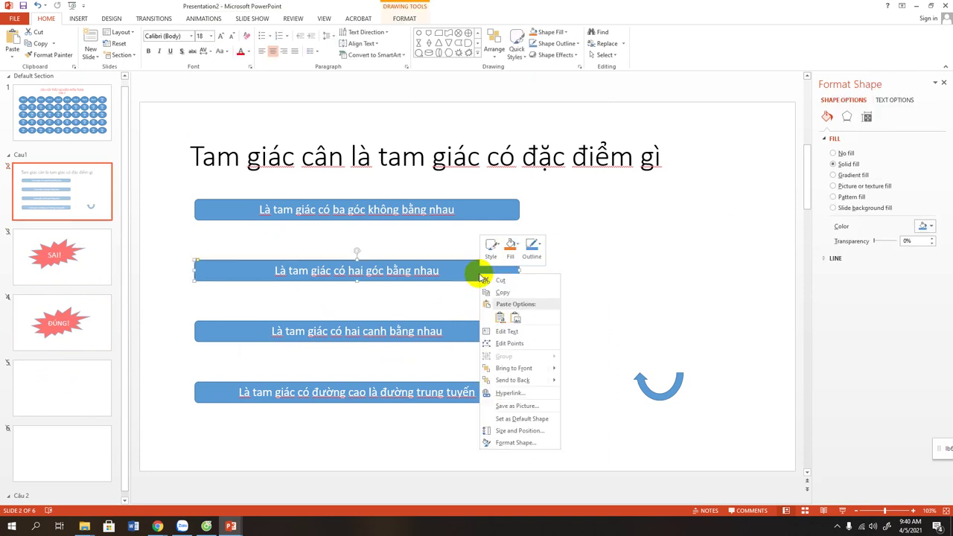
{"action": "left_click", "coordinate": [508, 392]}
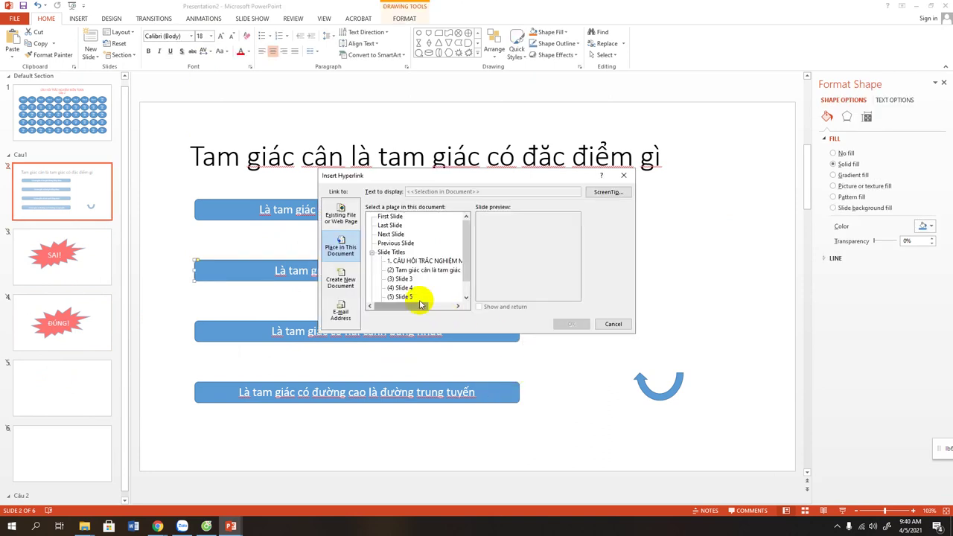
{"action": "left_click_drag", "start_coordinate": [467, 262], "coordinate": [468, 278]}
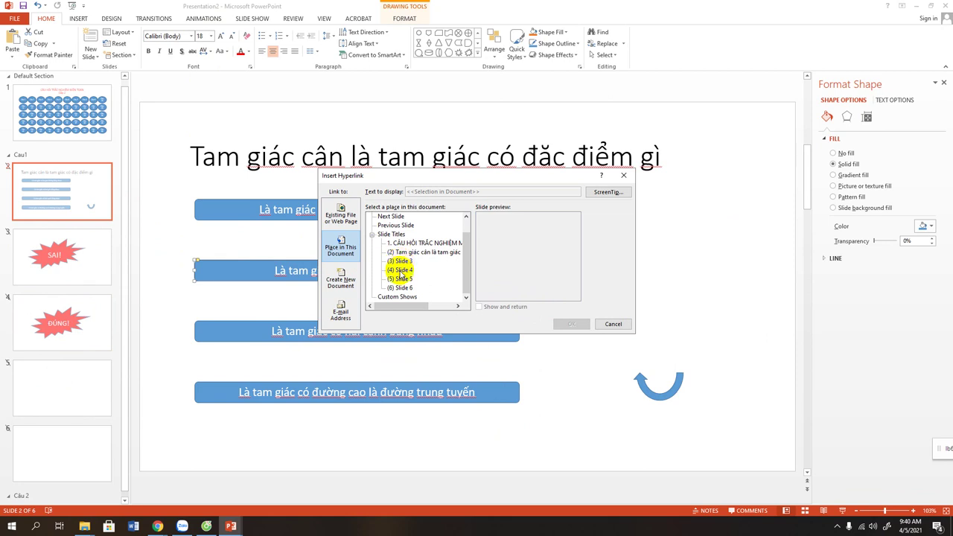
{"action": "left_click", "coordinate": [402, 271]}
{"action": "left_click", "coordinate": [571, 325]}
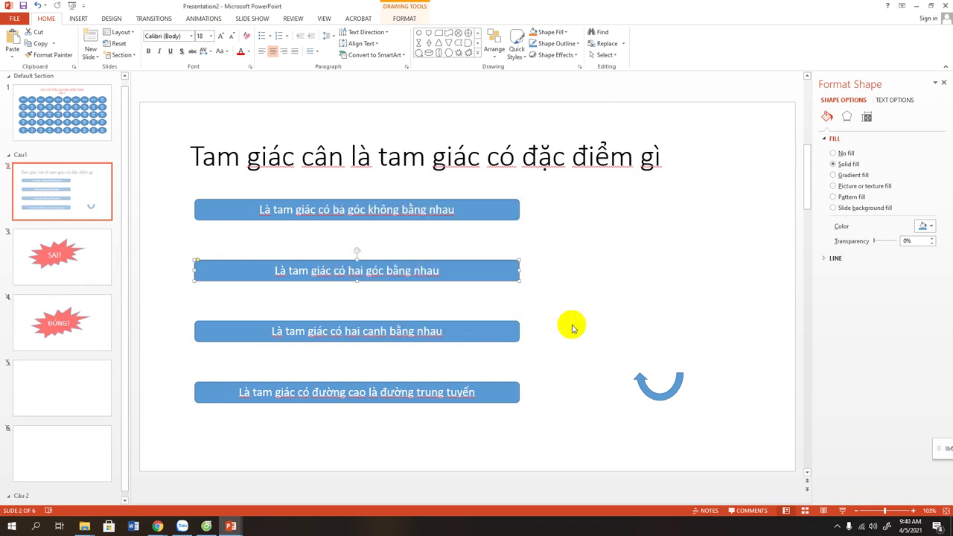
Step: Hyperlink the first answer box to slide 3, the SAI! slide
{"action": "left_click", "coordinate": [473, 215]}
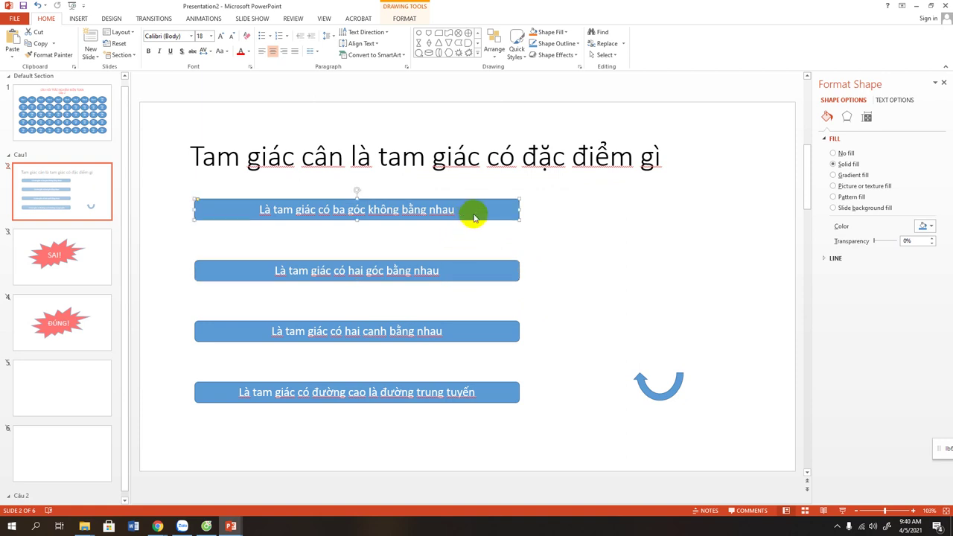
{"action": "right_click", "coordinate": [475, 217]}
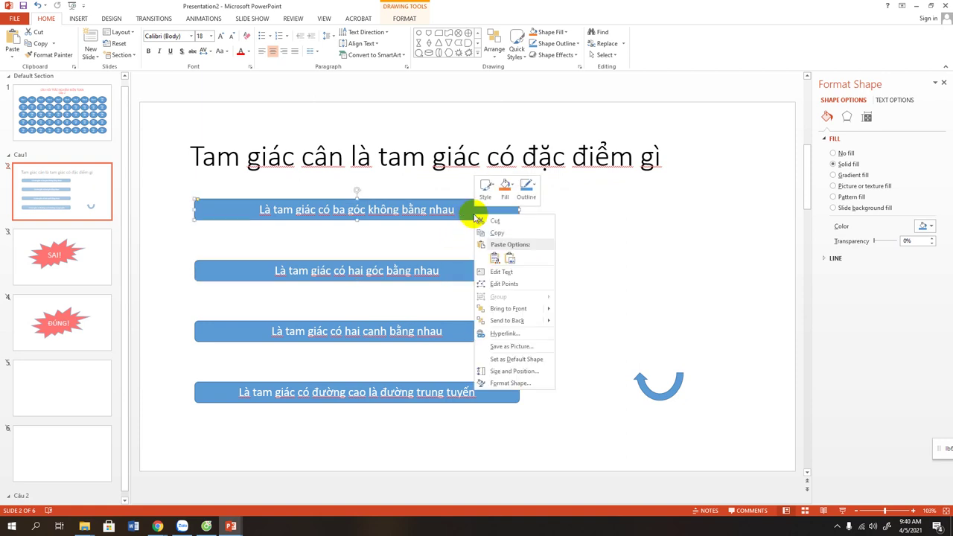
{"action": "left_click", "coordinate": [498, 333]}
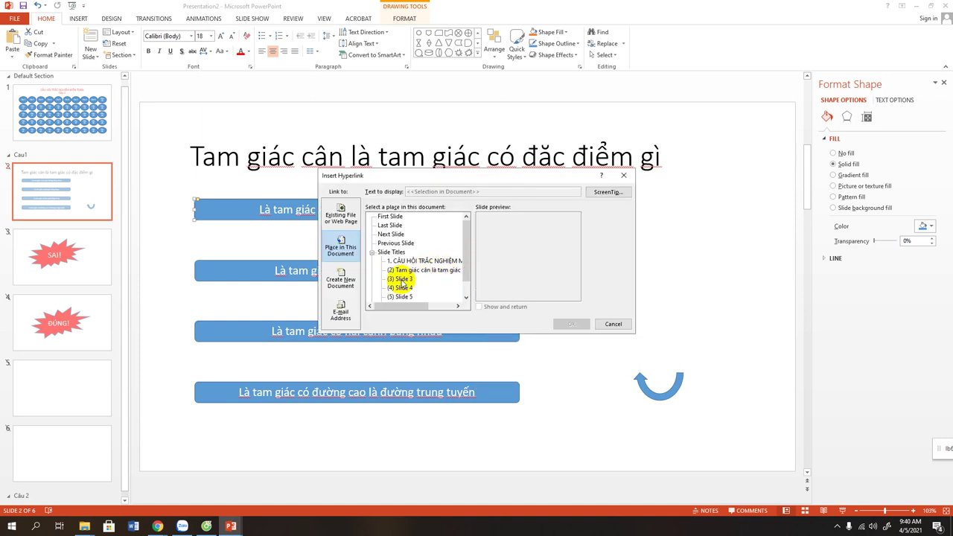
{"action": "left_click", "coordinate": [402, 280]}
{"action": "left_click", "coordinate": [570, 324]}
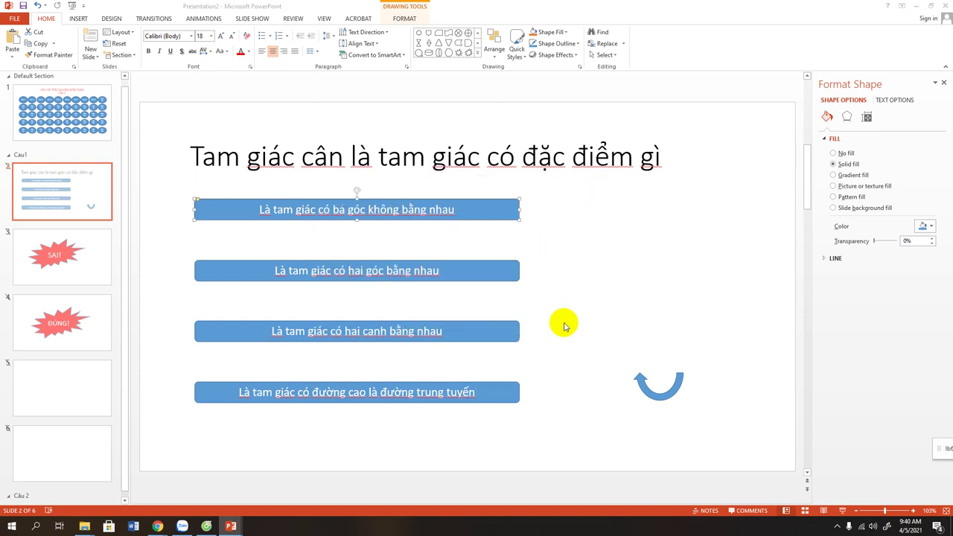
Step: Hyperlink the third answer, 'Là tam giác có hai canh bằng nhau', to slide 4, the ĐÚNG! slide
{"action": "left_click", "coordinate": [476, 330]}
{"action": "right_click", "coordinate": [477, 330]}
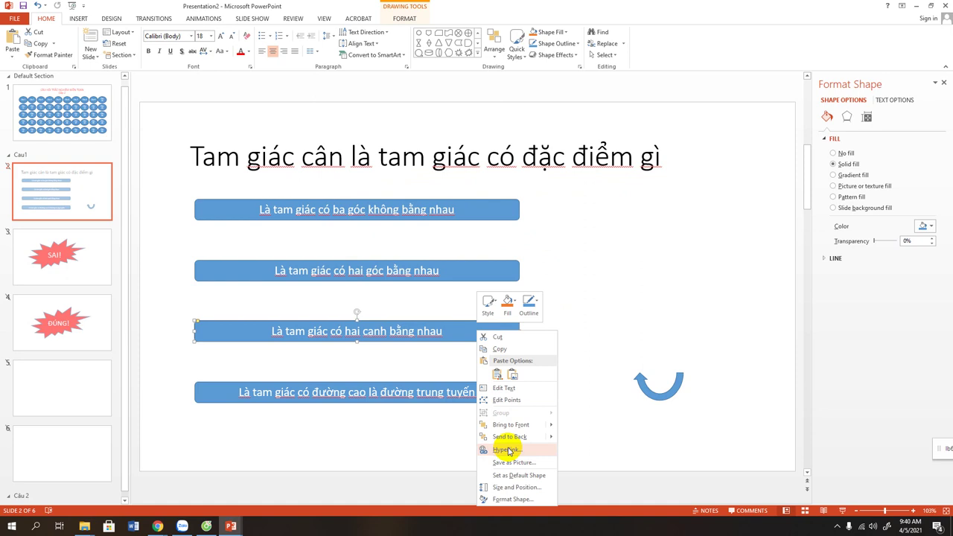
{"action": "left_click", "coordinate": [507, 450]}
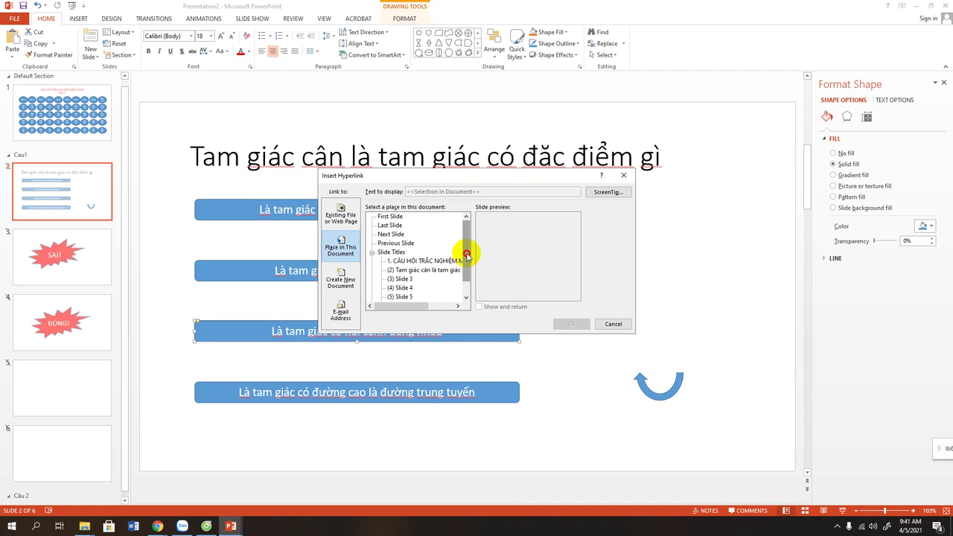
{"action": "left_click_drag", "start_coordinate": [467, 255], "coordinate": [466, 262]}
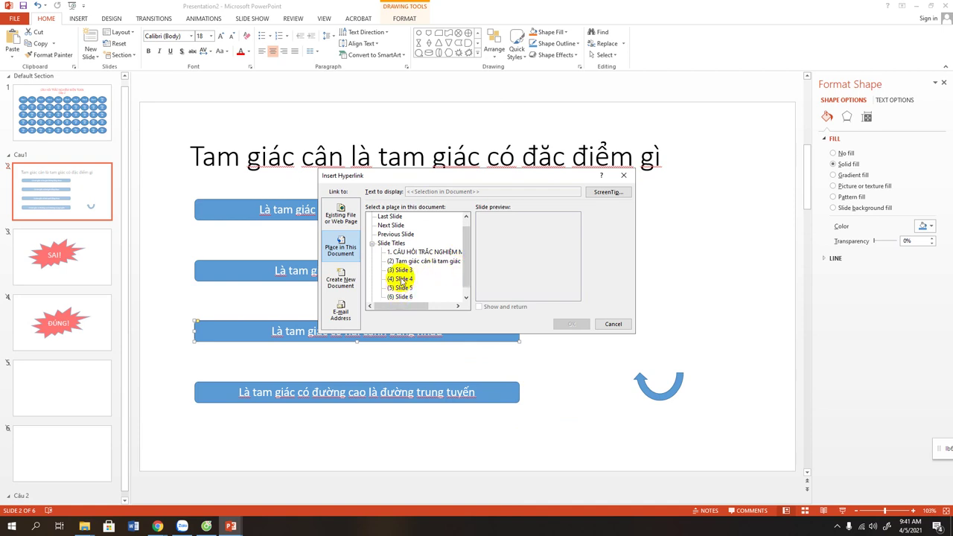
{"action": "left_click", "coordinate": [402, 279]}
{"action": "left_click", "coordinate": [562, 324]}
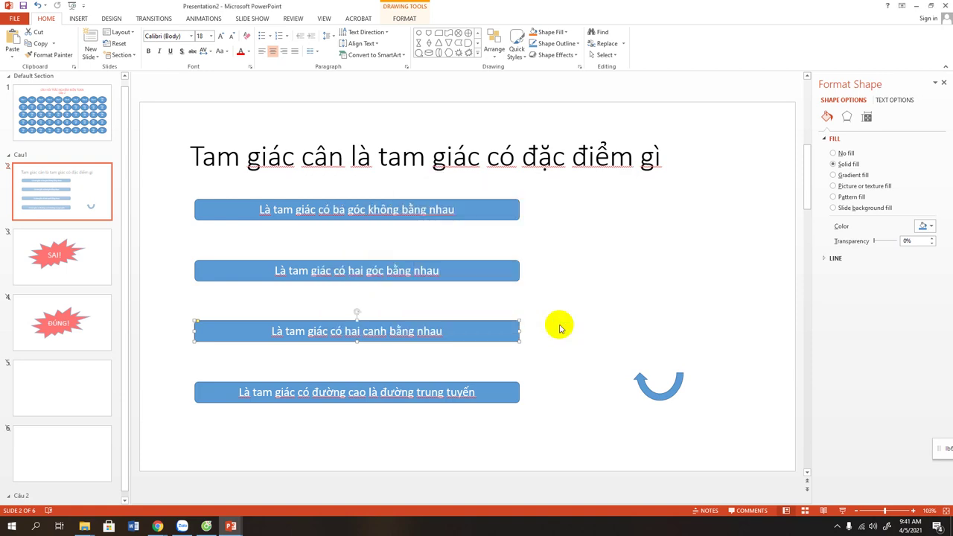
{"action": "left_click", "coordinate": [492, 392]}
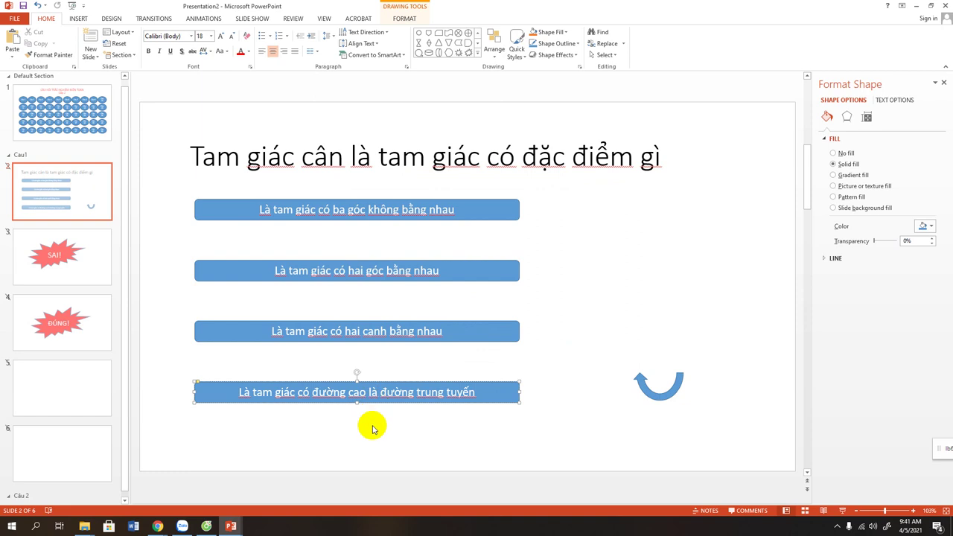
Step: Replace 'là' with 'không' so the fourth answer reads '…không đường trung tuyến'
{"action": "key", "text": "BackSpace"}
{"action": "key", "text": "BackSpace"}
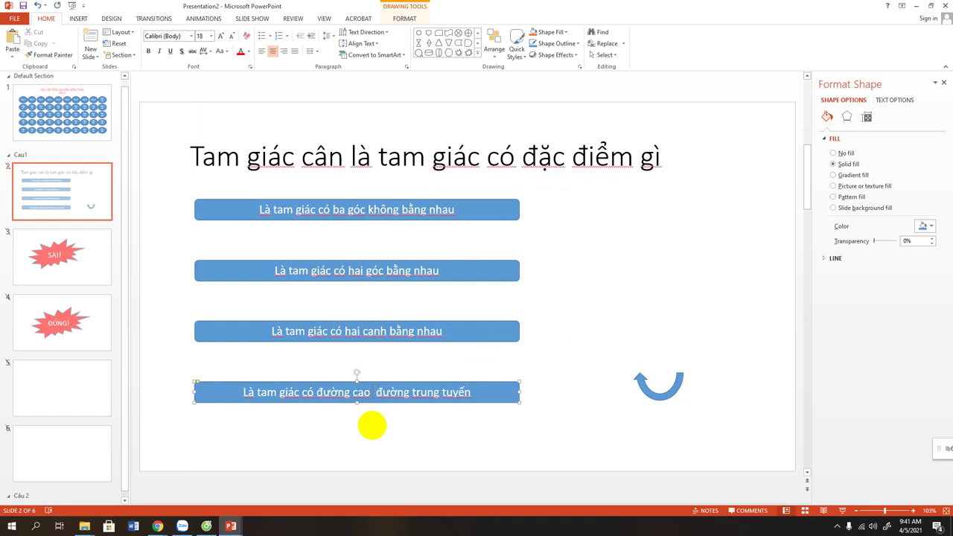
{"action": "type", "text": "không"}
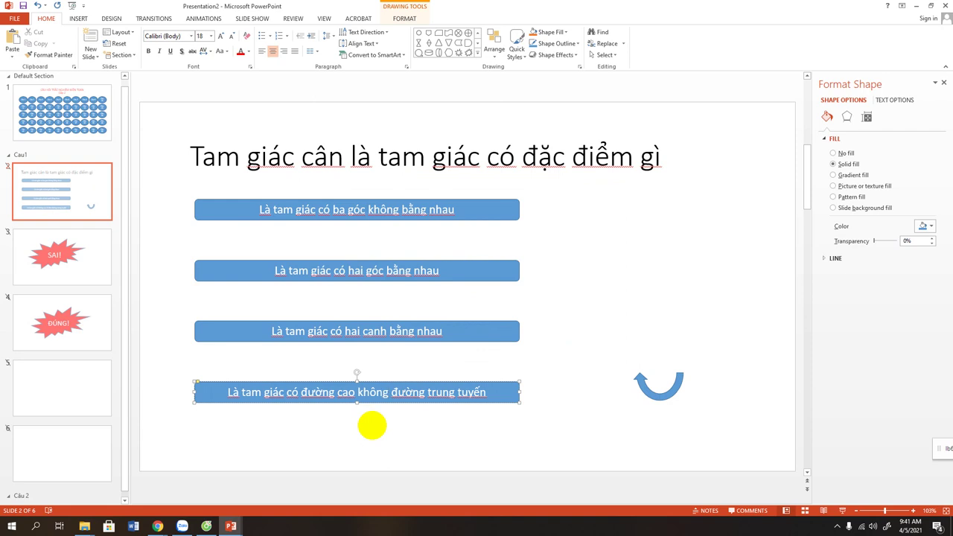
{"action": "left_click", "coordinate": [372, 426]}
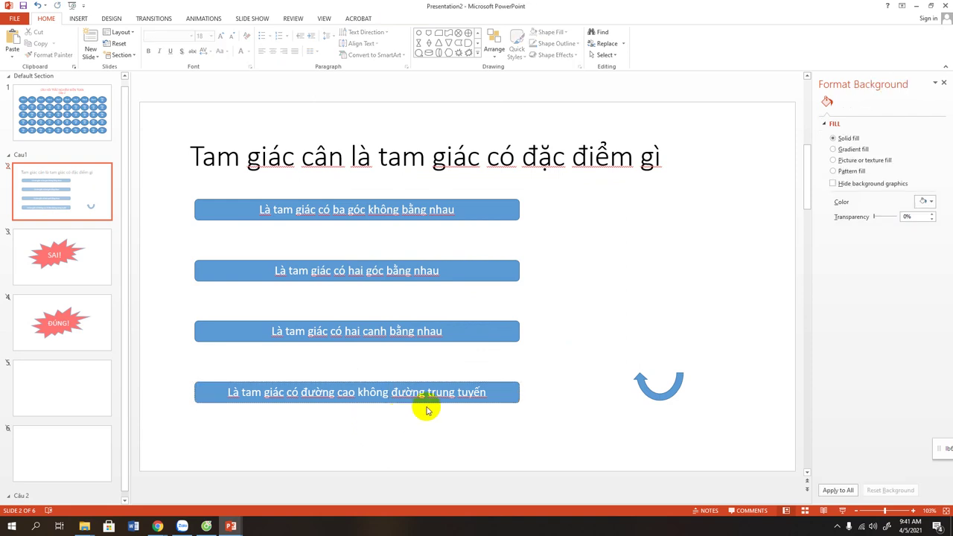
Step: Hyperlink the fourth answer to slide 3, the SAI! slide, and view that slide
{"action": "left_click", "coordinate": [507, 393]}
{"action": "right_click", "coordinate": [507, 393]}
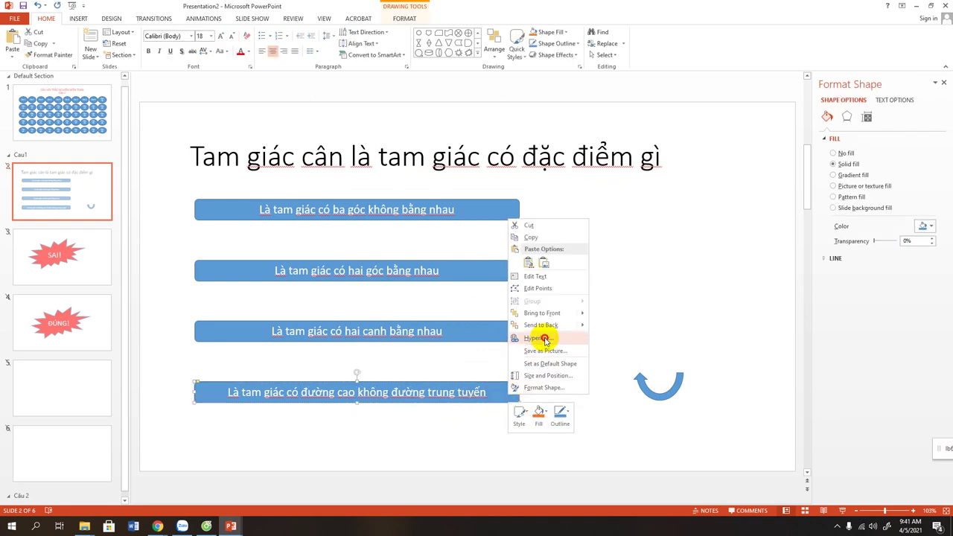
{"action": "left_click", "coordinate": [544, 337]}
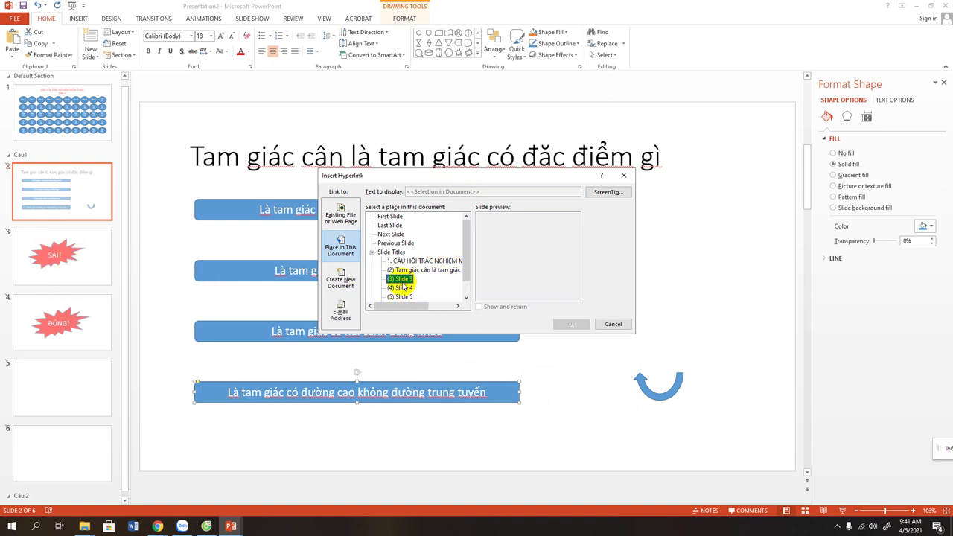
{"action": "left_click", "coordinate": [572, 323]}
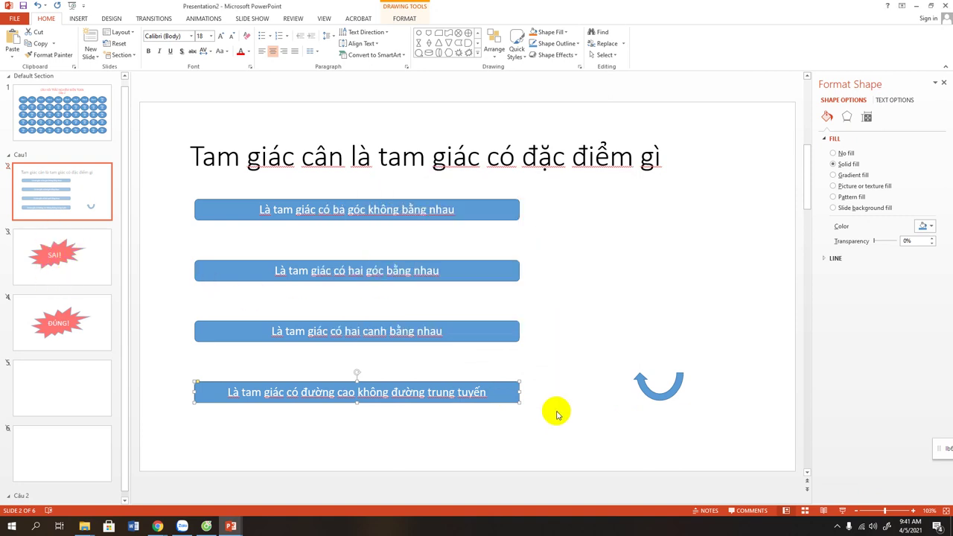
{"action": "left_click", "coordinate": [79, 272]}
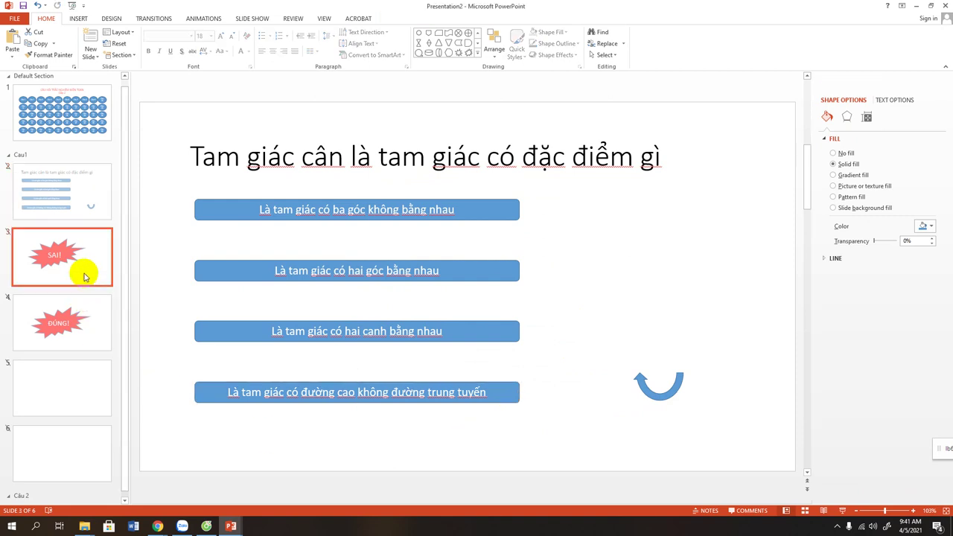
Step: Try a curved arrow at the ĐÚNG! slide's lower right, then delete it
{"action": "left_click", "coordinate": [90, 329]}
{"action": "left_click", "coordinate": [96, 268]}
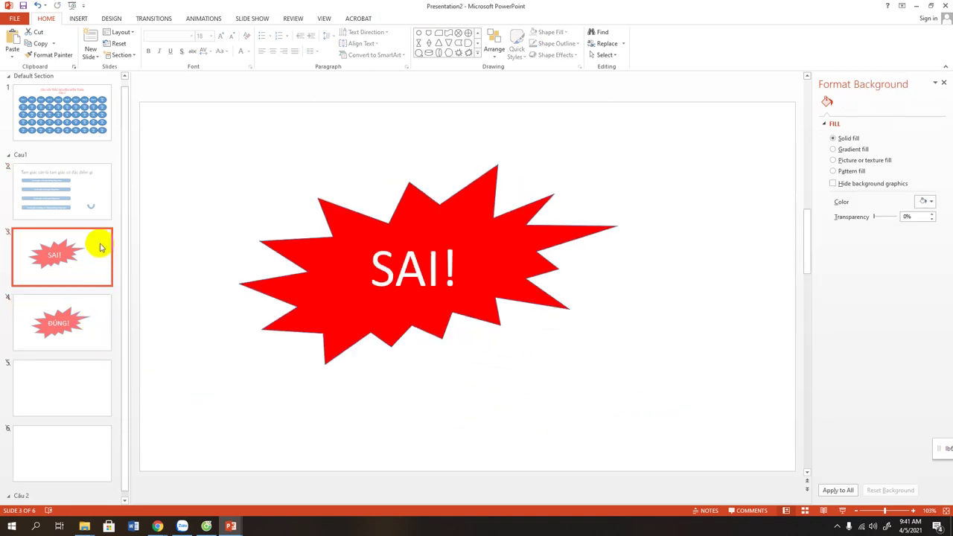
{"action": "left_click", "coordinate": [95, 326]}
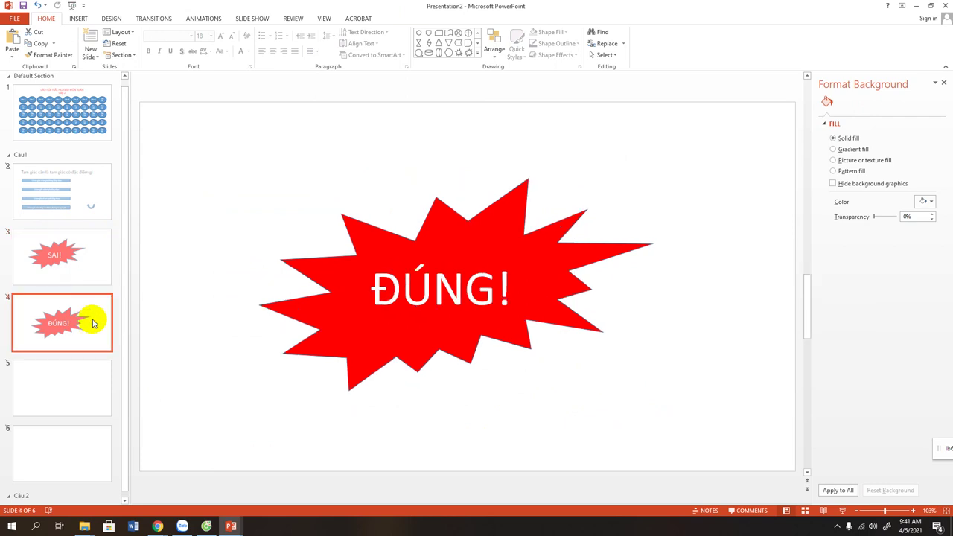
{"action": "left_click", "coordinate": [478, 54]}
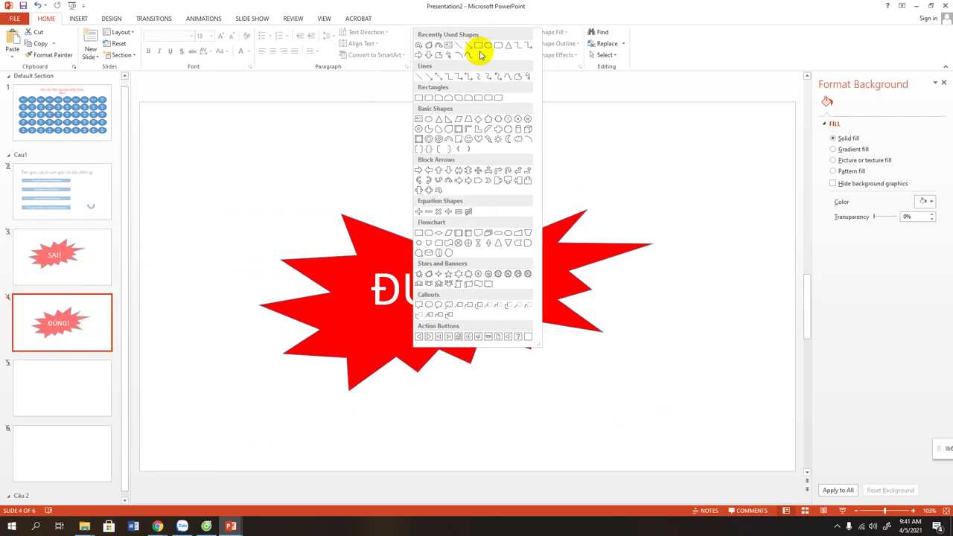
{"action": "left_click", "coordinate": [438, 47]}
{"action": "mouse_move", "coordinate": [658, 333]}
{"action": "left_mouse_down"}
{"action": "mouse_move", "coordinate": [750, 386]}
{"action": "mouse_move", "coordinate": [555, 372]}
{"action": "mouse_move", "coordinate": [623, 373]}
{"action": "left_mouse_up"}
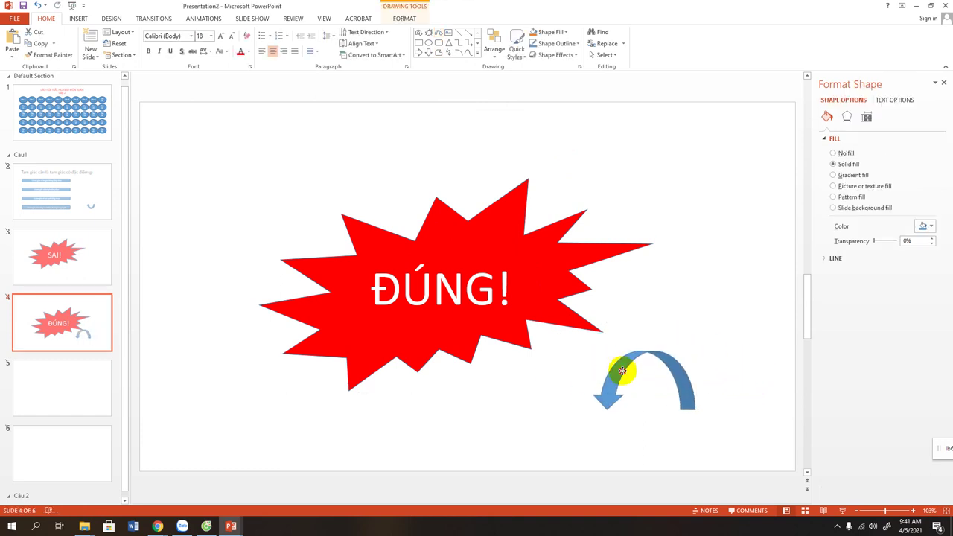
{"action": "key", "text": "Delete"}
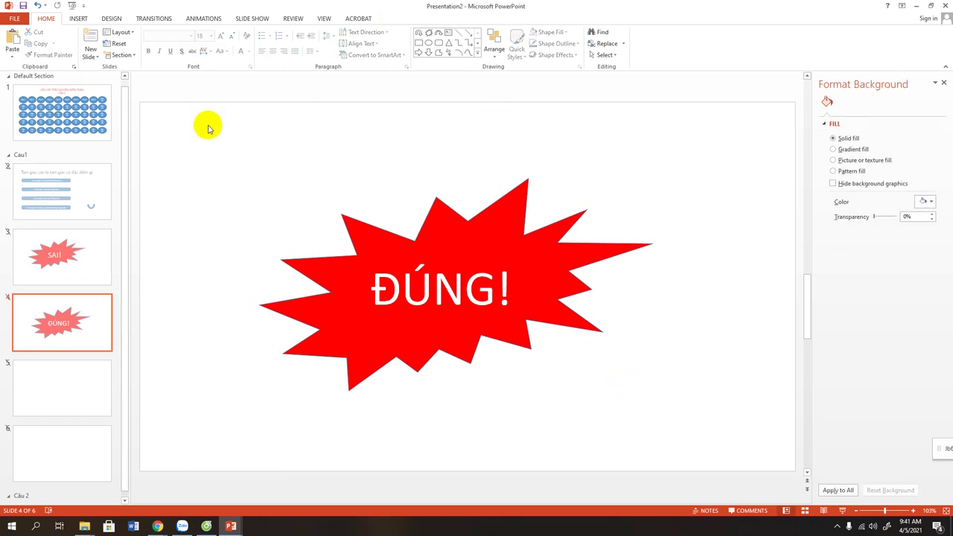
Step: Draw a blue left block arrow at the lower right of the SAI! slide
{"action": "left_click", "coordinate": [101, 246]}
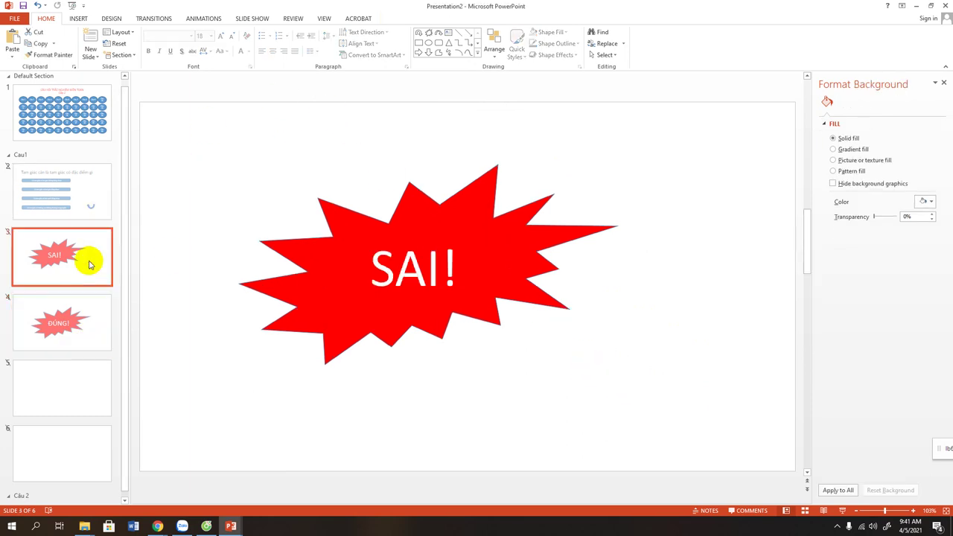
{"action": "left_click", "coordinate": [477, 54]}
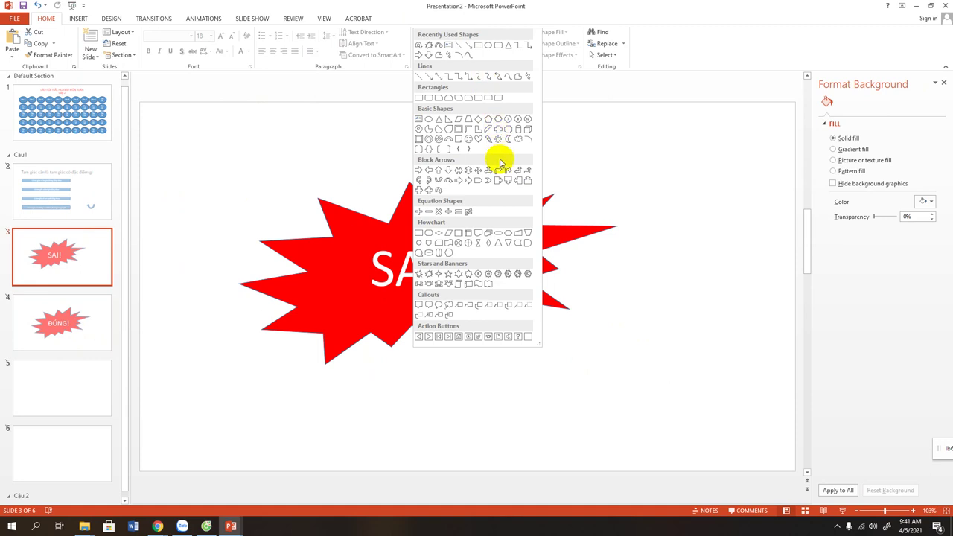
{"action": "left_click", "coordinate": [429, 174]}
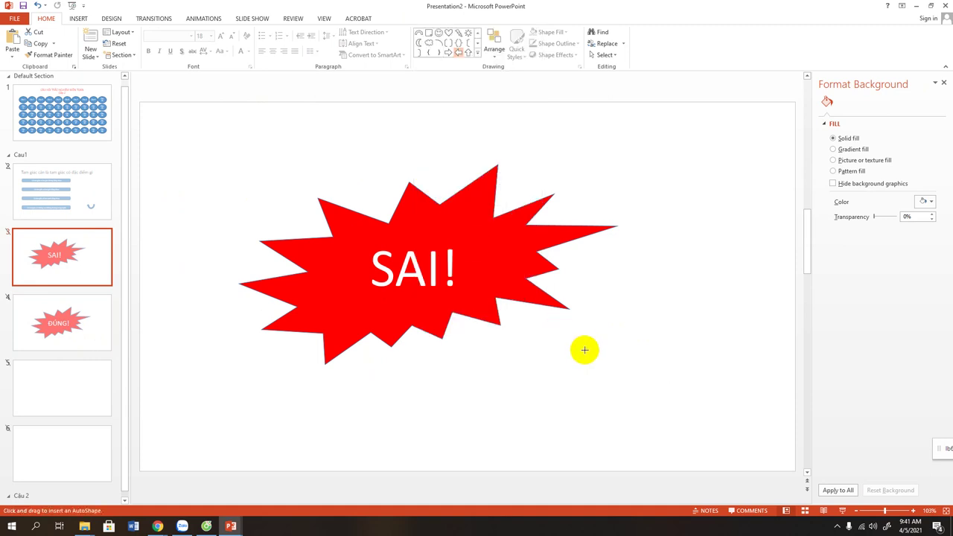
{"action": "mouse_move", "coordinate": [584, 374]}
{"action": "left_mouse_down"}
{"action": "mouse_move", "coordinate": [708, 423]}
{"action": "mouse_move", "coordinate": [696, 426]}
{"action": "mouse_move", "coordinate": [675, 401]}
{"action": "mouse_move", "coordinate": [679, 356]}
{"action": "left_mouse_up"}
Step: Hyperlink the SAI! arrow back to the question slide (slide 2), then go to the ĐÚNG! slide
{"action": "right_click", "coordinate": [679, 356]}
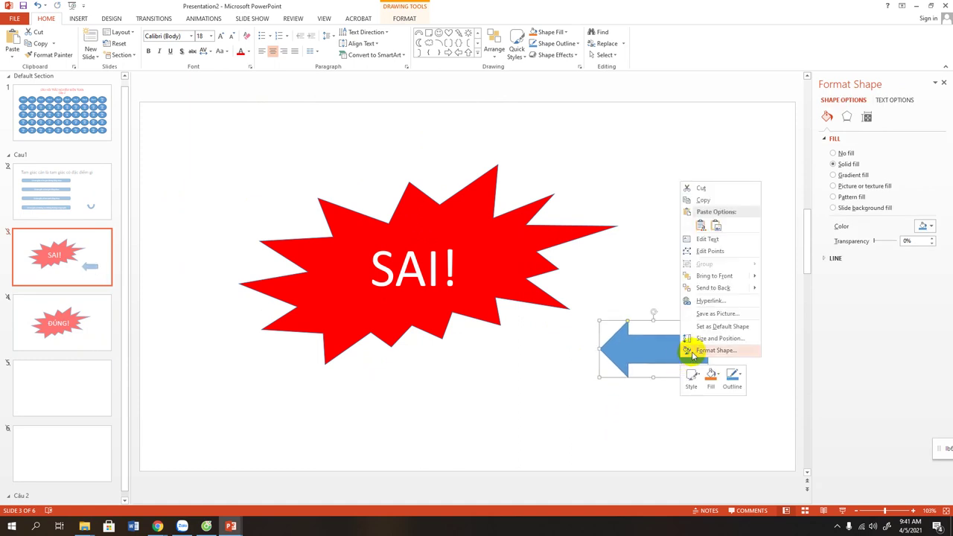
{"action": "left_click", "coordinate": [711, 301]}
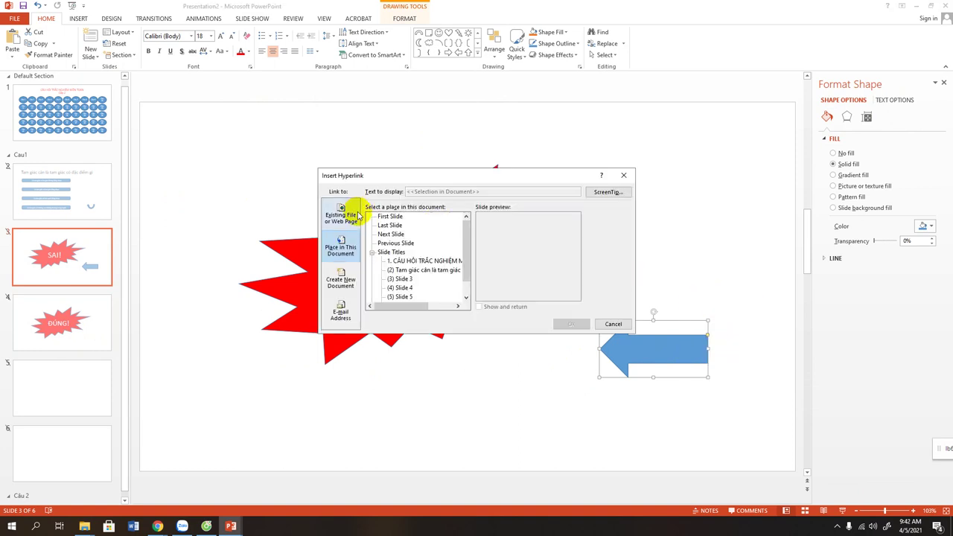
{"action": "left_click", "coordinate": [426, 270]}
{"action": "left_click", "coordinate": [571, 324]}
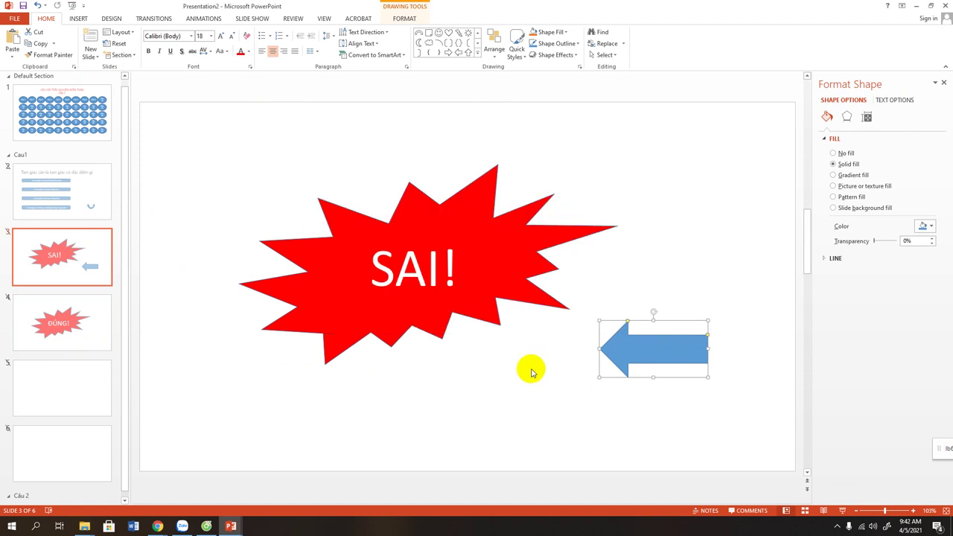
{"action": "left_click", "coordinate": [87, 314]}
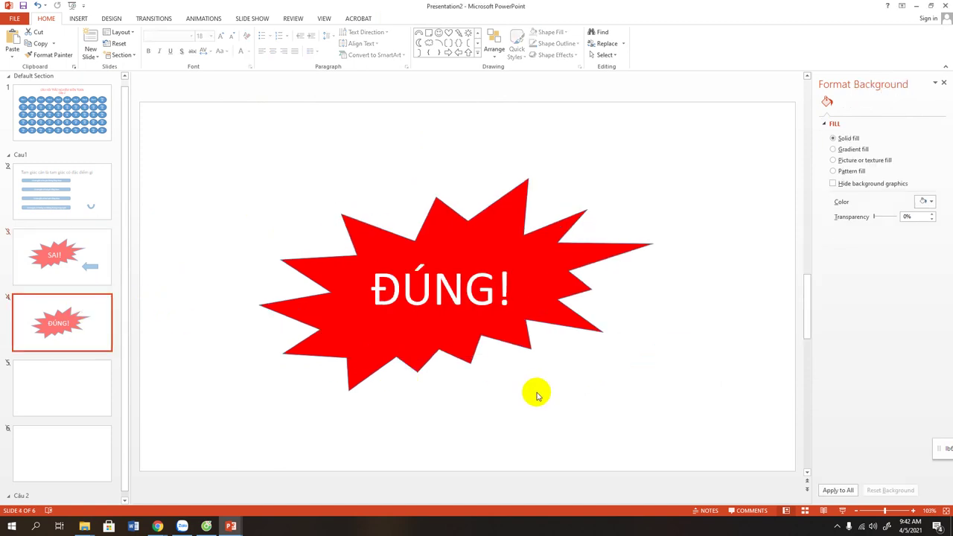
Step: Draw a left block arrow beside the ĐÚNG! star and hyperlink it to slide 4
{"action": "left_click", "coordinate": [447, 53]}
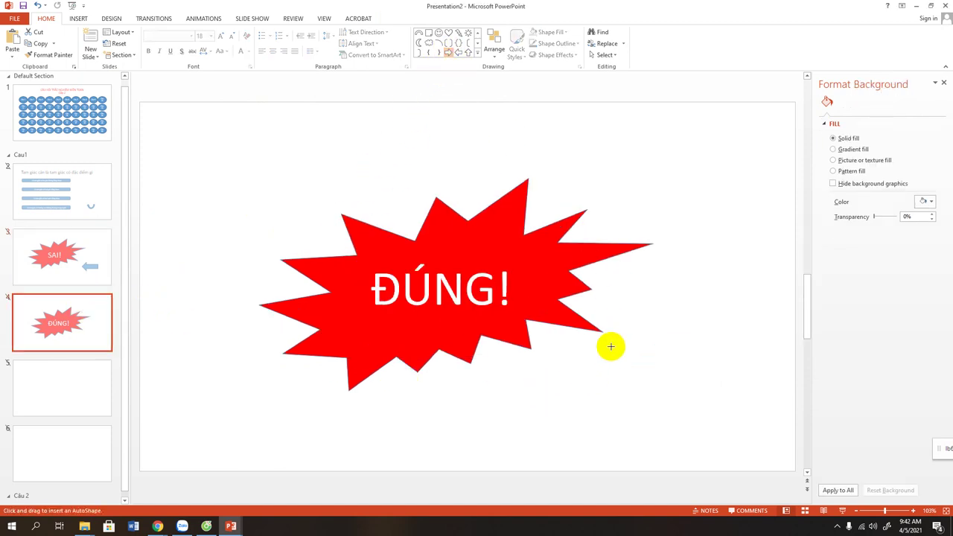
{"action": "mouse_move", "coordinate": [595, 358]}
{"action": "left_mouse_down"}
{"action": "mouse_move", "coordinate": [704, 396]}
{"action": "mouse_move", "coordinate": [495, 389]}
{"action": "mouse_move", "coordinate": [666, 385]}
{"action": "left_mouse_up"}
{"action": "right_click", "coordinate": [666, 384]}
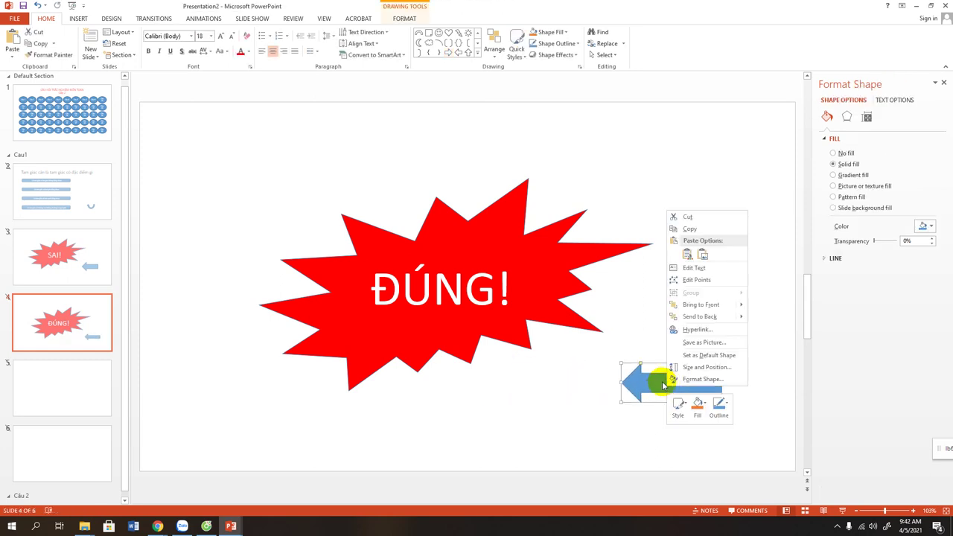
{"action": "left_click", "coordinate": [685, 331]}
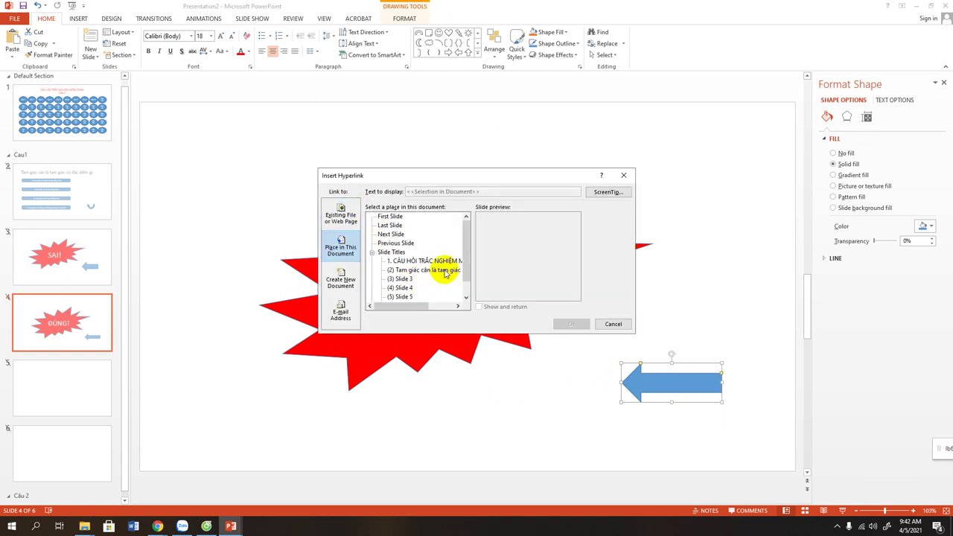
{"action": "left_click", "coordinate": [394, 287]}
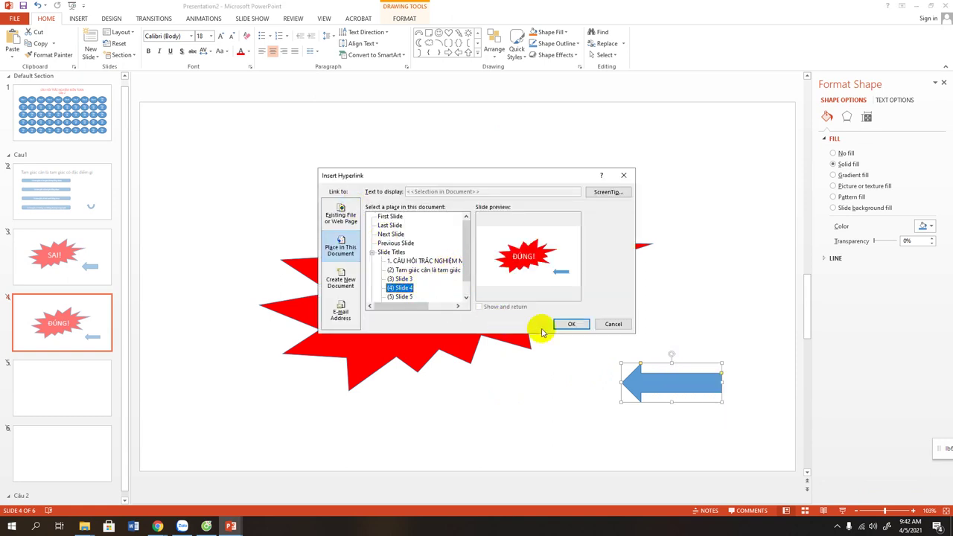
{"action": "left_click", "coordinate": [576, 324]}
{"action": "left_click", "coordinate": [538, 388]}
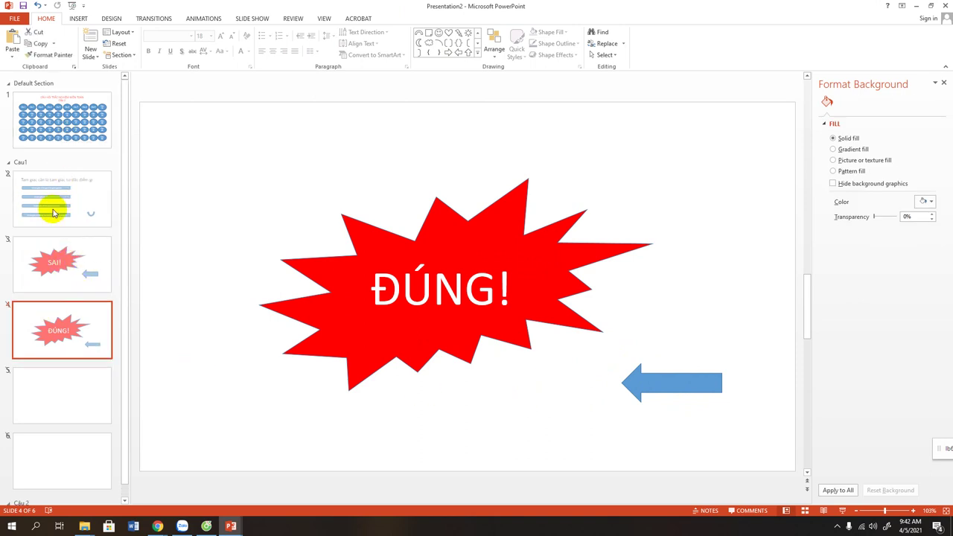
{"action": "scroll", "coordinate": [60, 148], "scroll_direction": "down", "scroll_amount": 1}
{"action": "scroll", "coordinate": [58, 141], "scroll_direction": "up", "scroll_amount": 1}
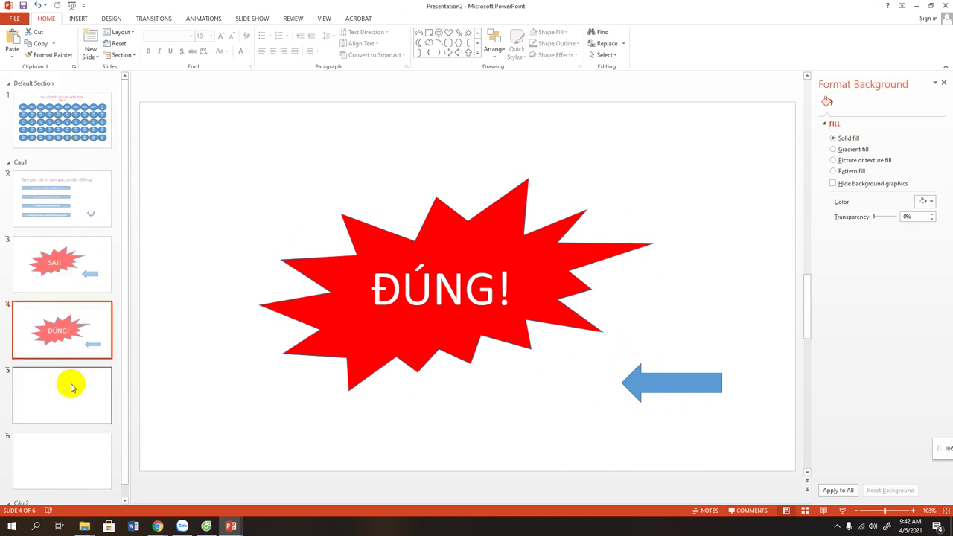
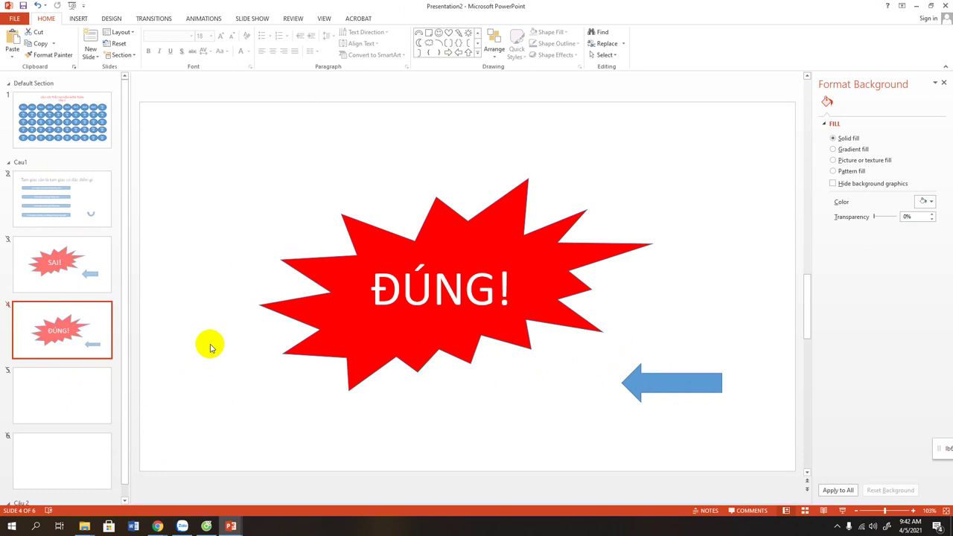
Step: Check the online meeting in the browser, then return to the quiz presentation
{"action": "left_click", "coordinate": [160, 525]}
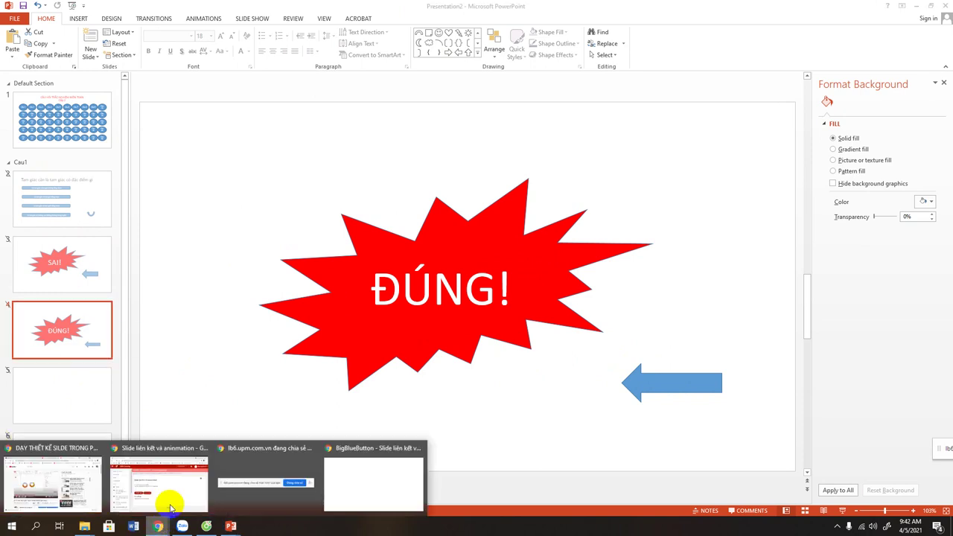
{"action": "left_click", "coordinate": [167, 495]}
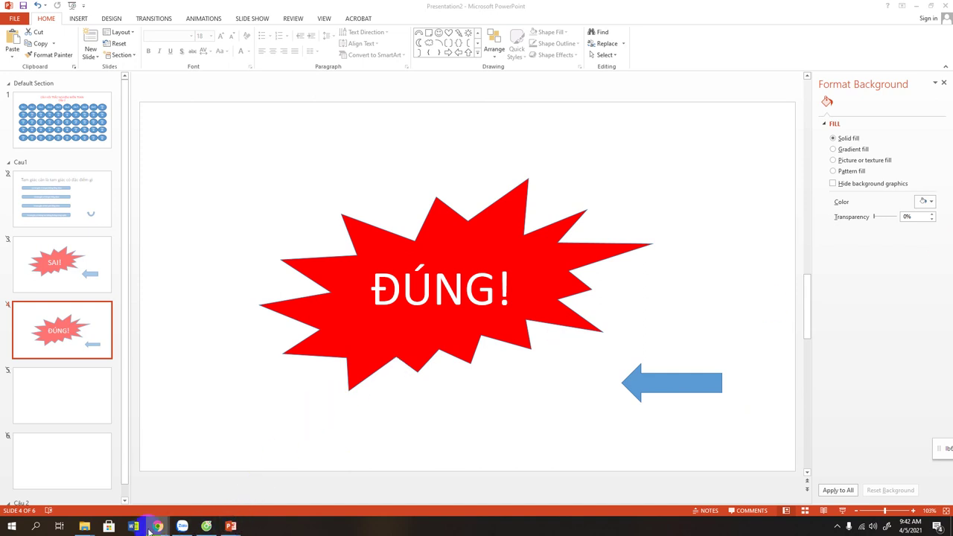
{"action": "mouse_move", "coordinate": [157, 528]}
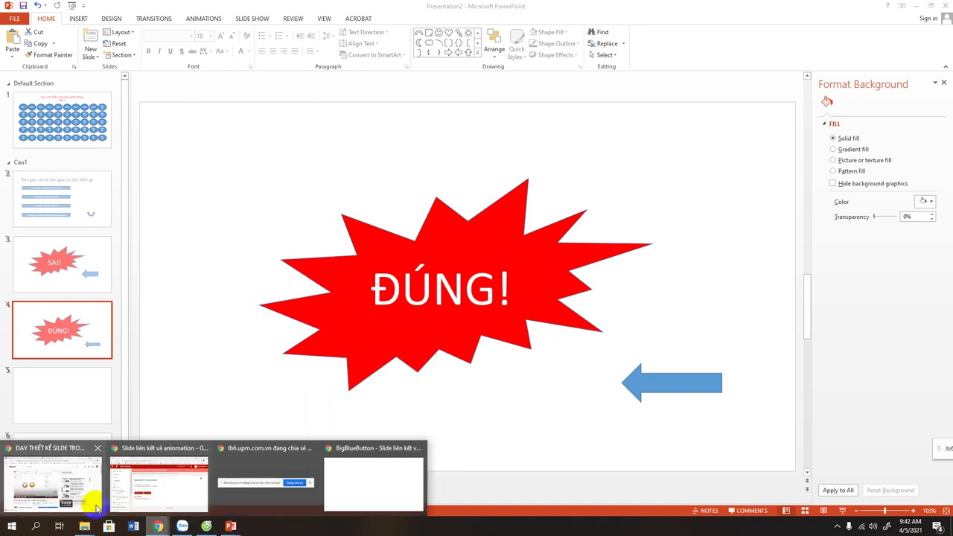
{"action": "left_click", "coordinate": [244, 497]}
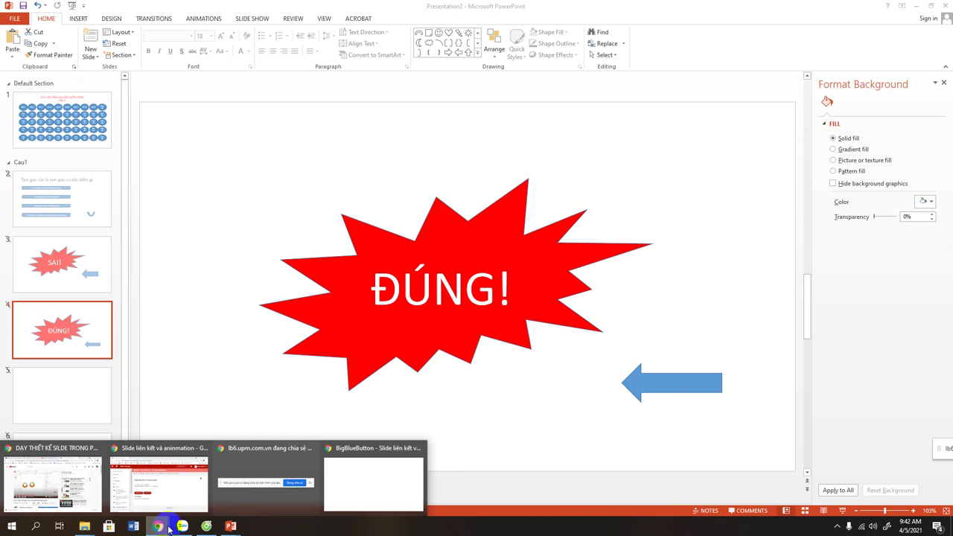
{"action": "left_click", "coordinate": [168, 529]}
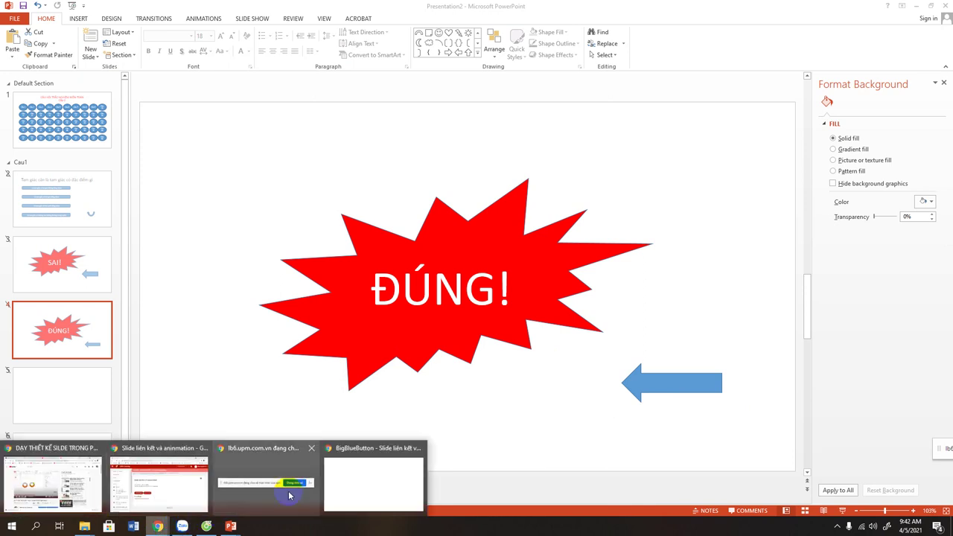
{"action": "left_click", "coordinate": [348, 484]}
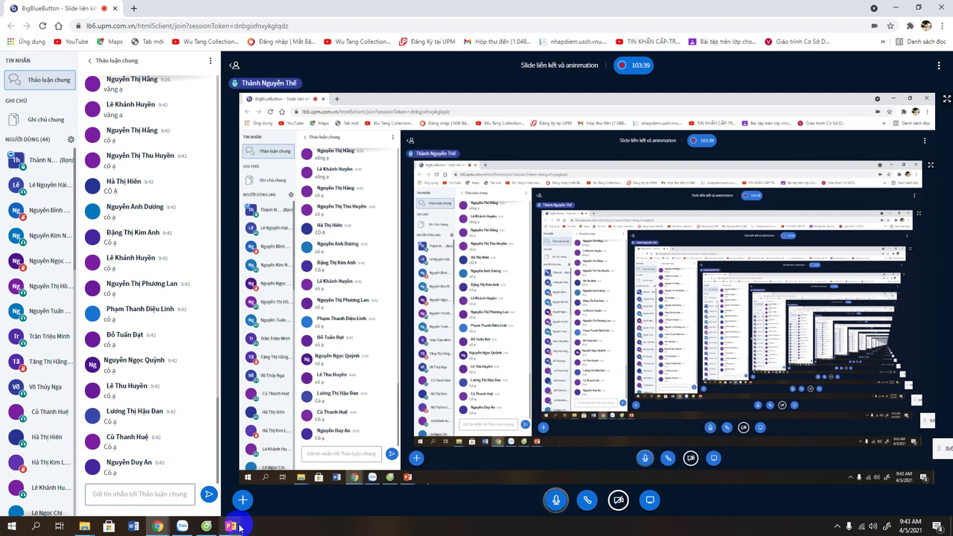
{"action": "mouse_move", "coordinate": [231, 525]}
{"action": "left_click", "coordinate": [285, 497]}
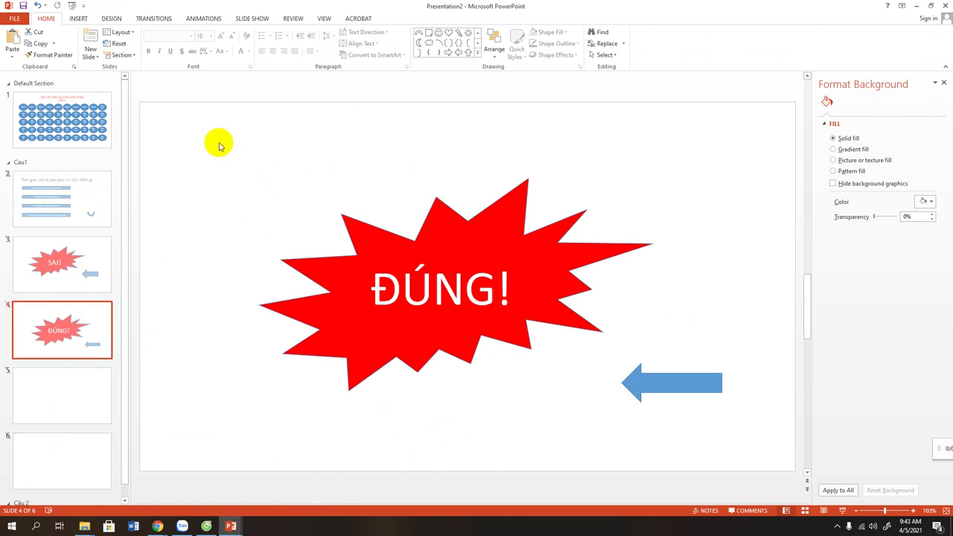
Step: Play the show from the beginning, test Câu 1's first (SAI!) and second (ĐÚNG!) answers, then end
{"action": "left_click", "coordinate": [257, 18]}
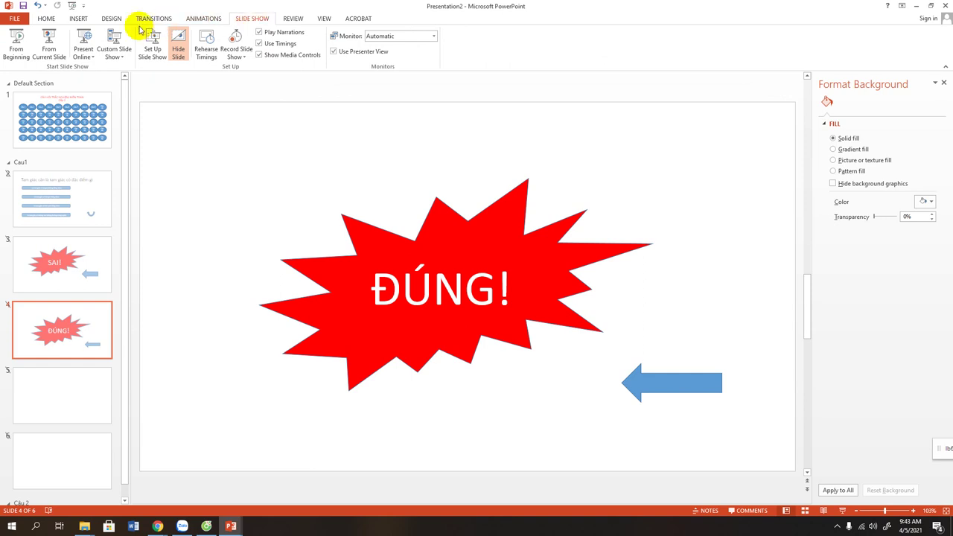
{"action": "left_click", "coordinate": [14, 51]}
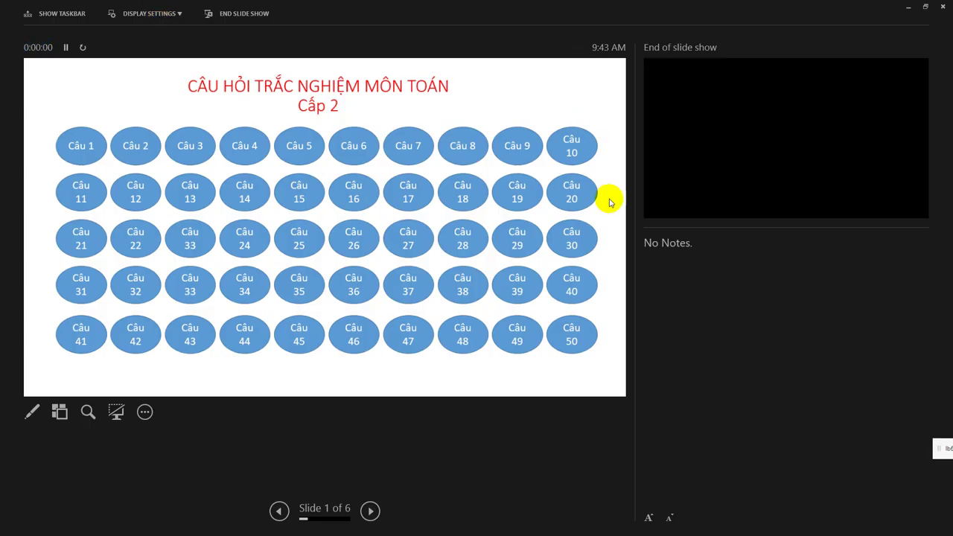
{"action": "left_click", "coordinate": [80, 147]}
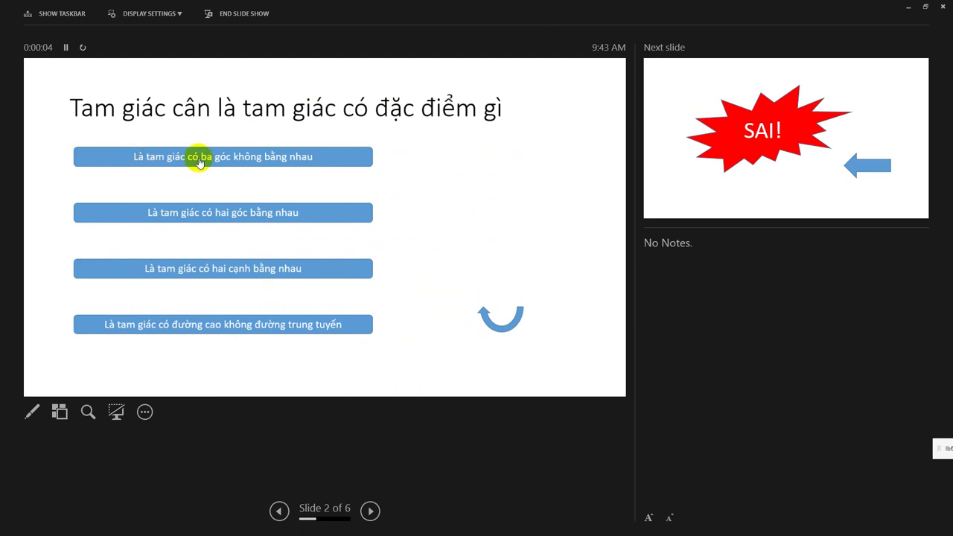
{"action": "left_click", "coordinate": [235, 158]}
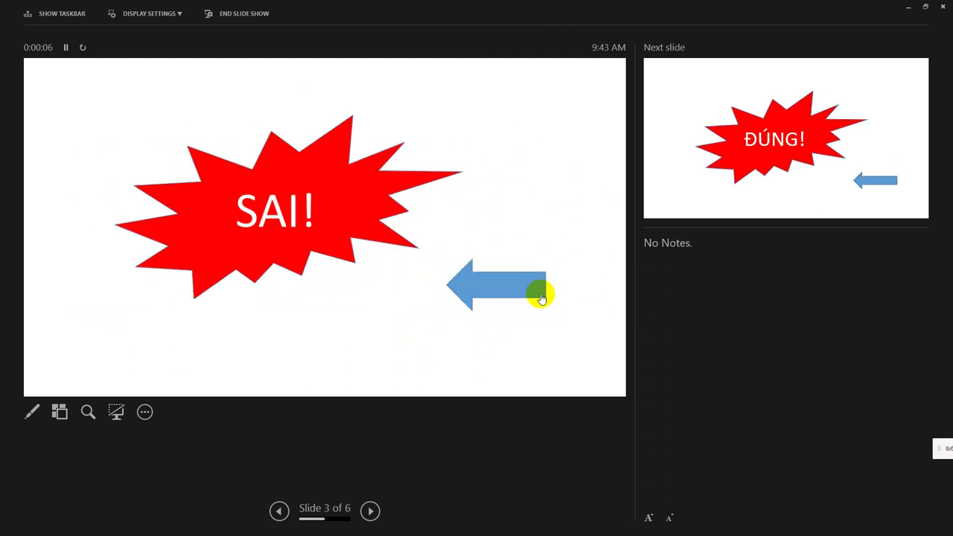
{"action": "left_click", "coordinate": [476, 292]}
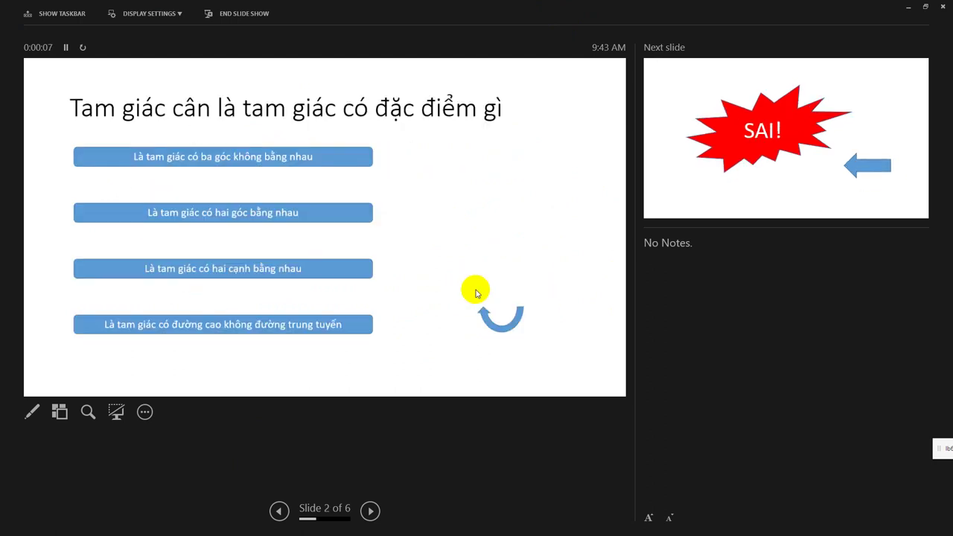
{"action": "left_click", "coordinate": [237, 213]}
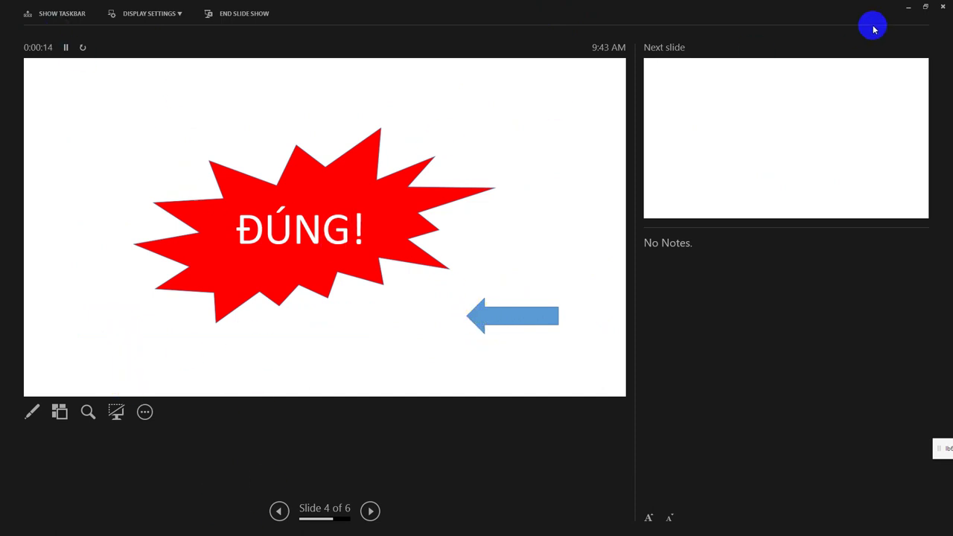
{"action": "left_click", "coordinate": [942, 6]}
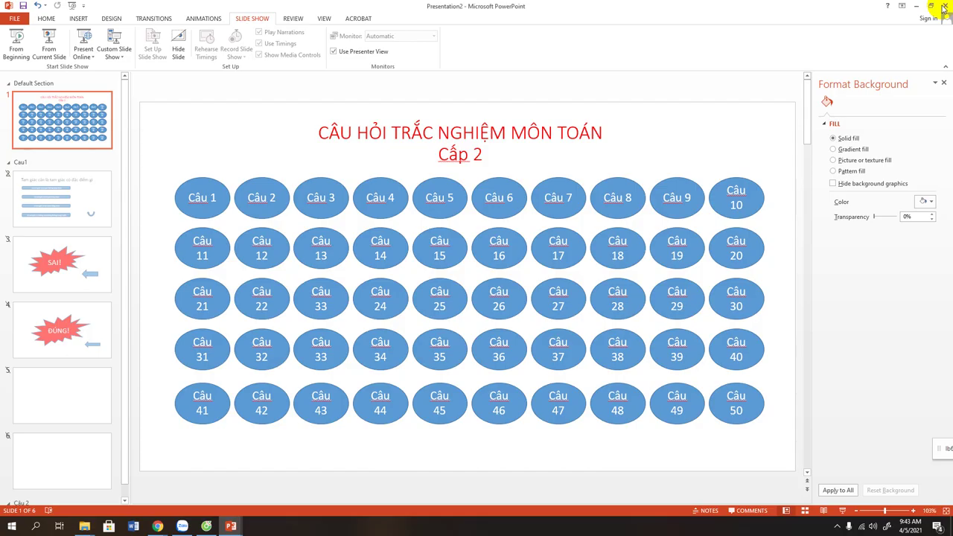
Step: Replace the ĐÚNG! slide arrow's hyperlink with a link to the Tam giác cân question slide
{"action": "left_click", "coordinate": [84, 338]}
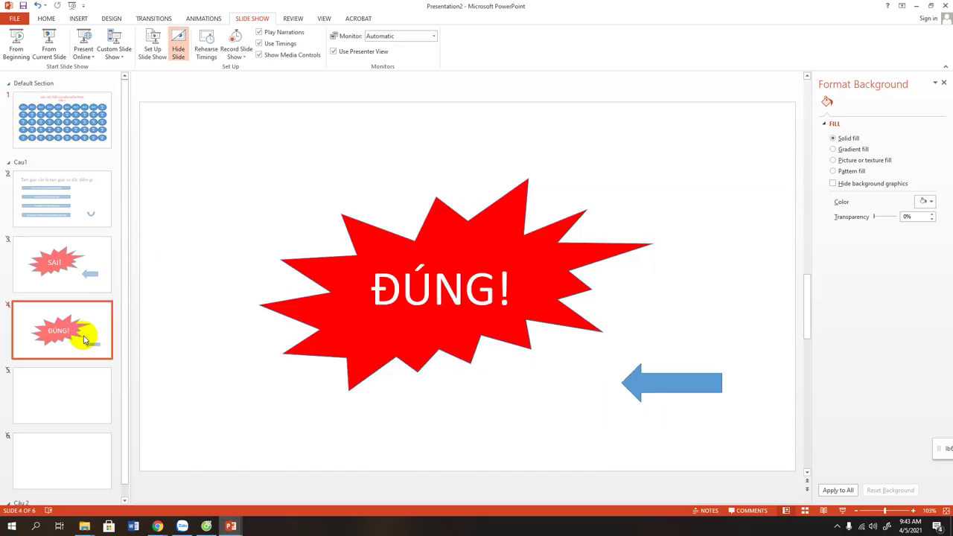
{"action": "left_click", "coordinate": [634, 385]}
{"action": "right_click", "coordinate": [639, 384]}
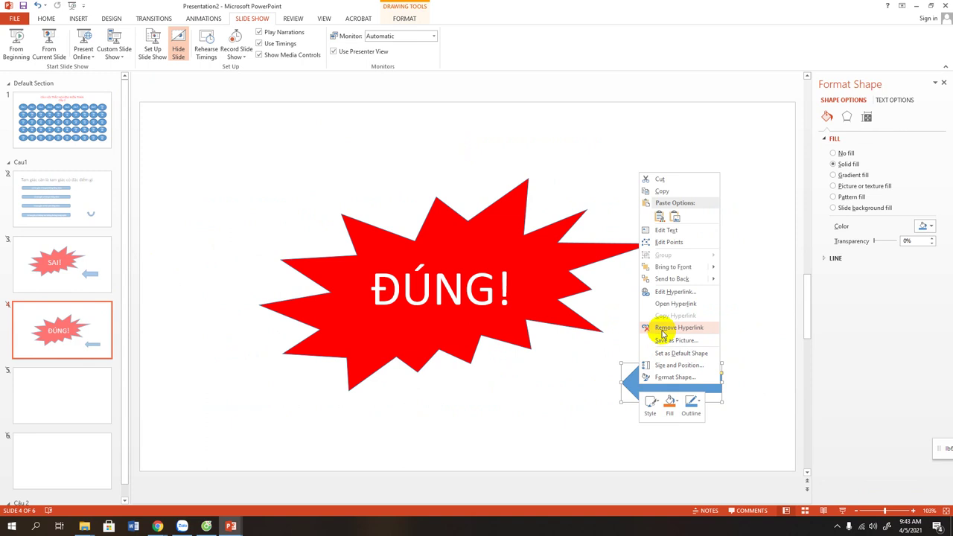
{"action": "left_click", "coordinate": [662, 328]}
{"action": "right_click", "coordinate": [652, 387]}
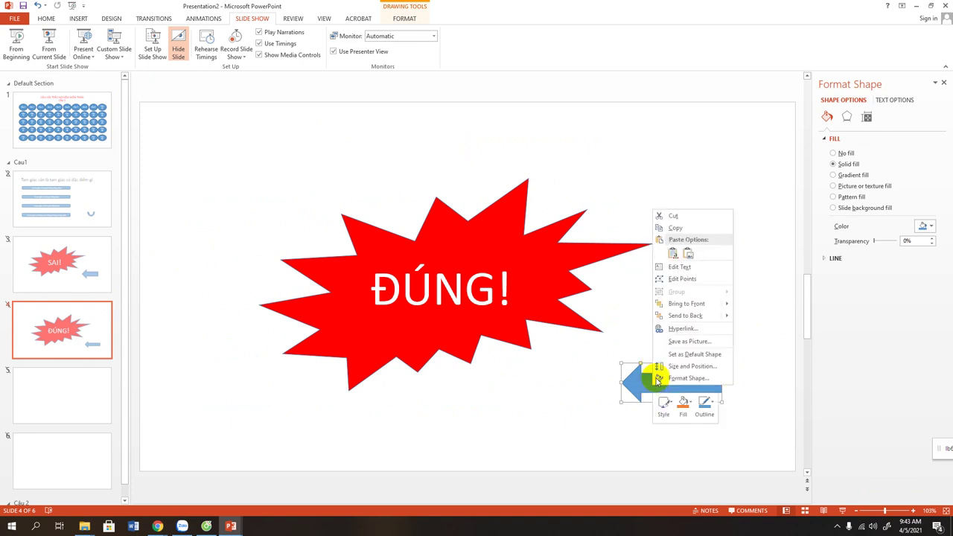
{"action": "left_click", "coordinate": [668, 331]}
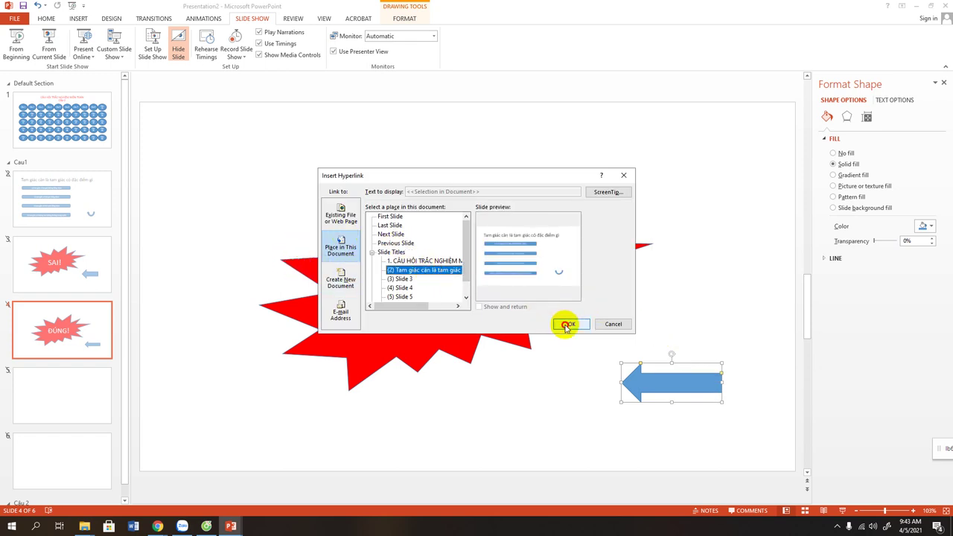
{"action": "left_click", "coordinate": [567, 324]}
Step: Inspect the SAI! slide's blue arrow link options, then dismiss the menu
{"action": "left_click", "coordinate": [64, 278]}
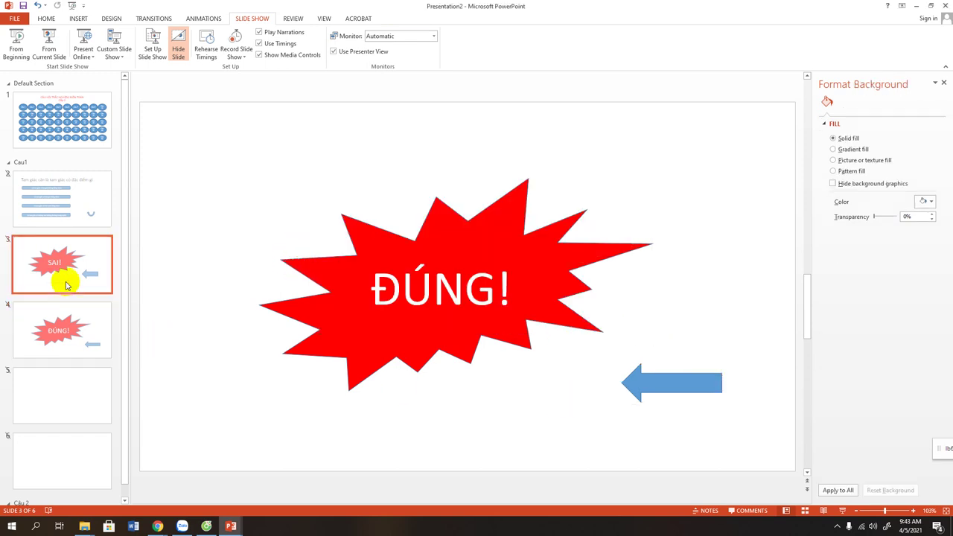
{"action": "left_click", "coordinate": [621, 355]}
{"action": "right_click", "coordinate": [622, 356]}
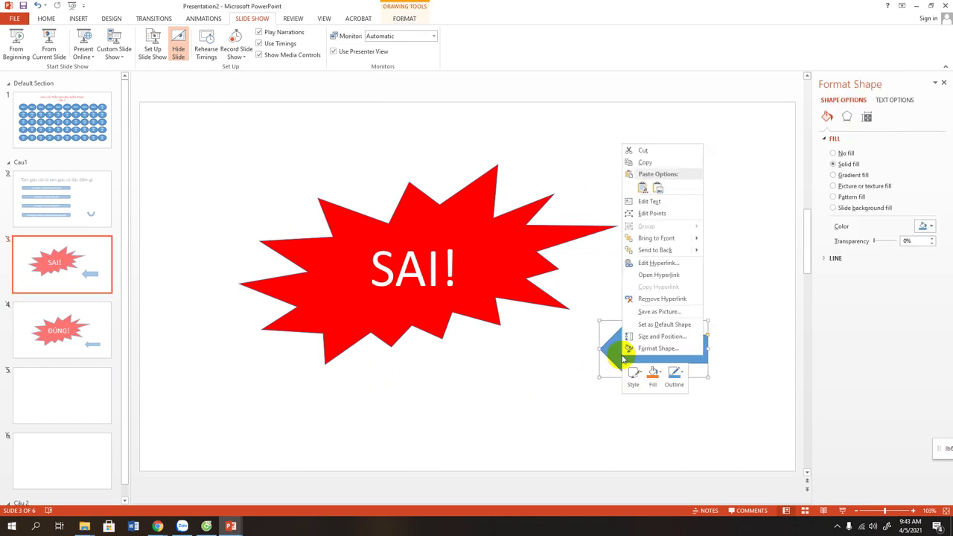
{"action": "left_click", "coordinate": [500, 380]}
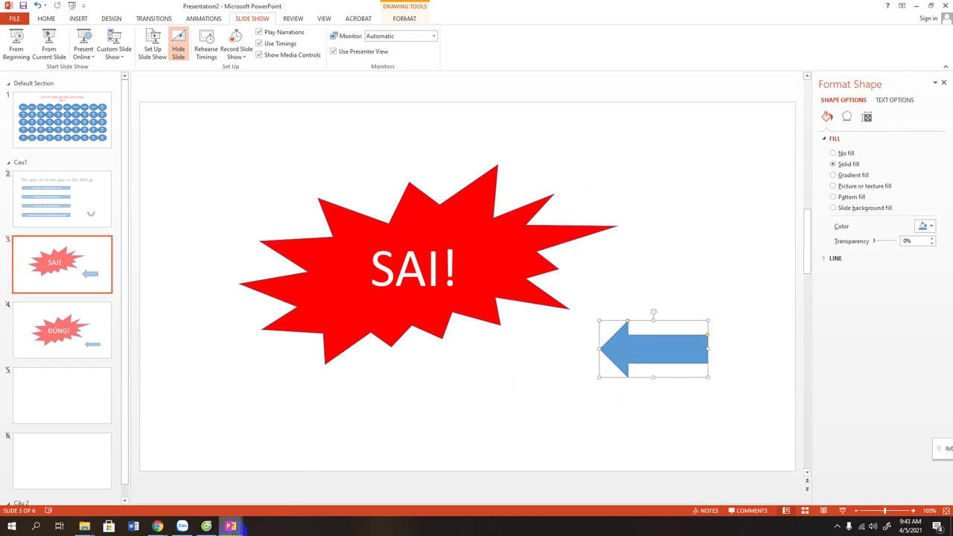
Step: From the beginning, open Câu 1 and test all four answers, returning via each SAI!/ĐÚNG! arrow
{"action": "left_click", "coordinate": [16, 49]}
{"action": "left_click", "coordinate": [82, 146]}
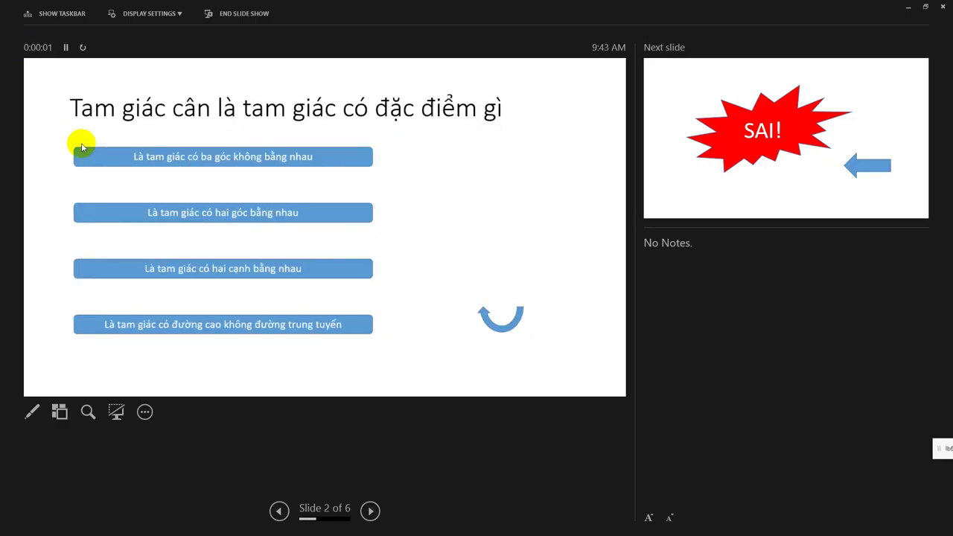
{"action": "left_click", "coordinate": [238, 331]}
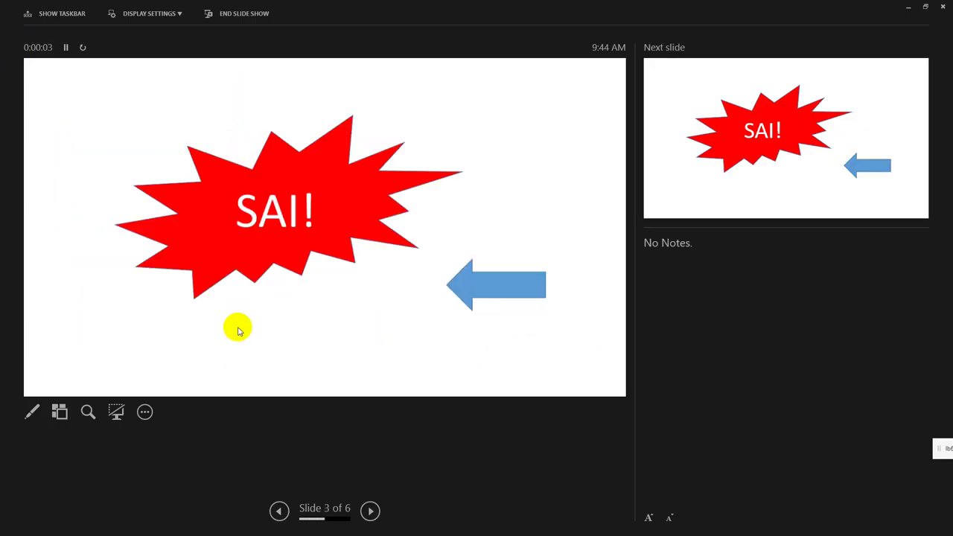
{"action": "left_click", "coordinate": [463, 290]}
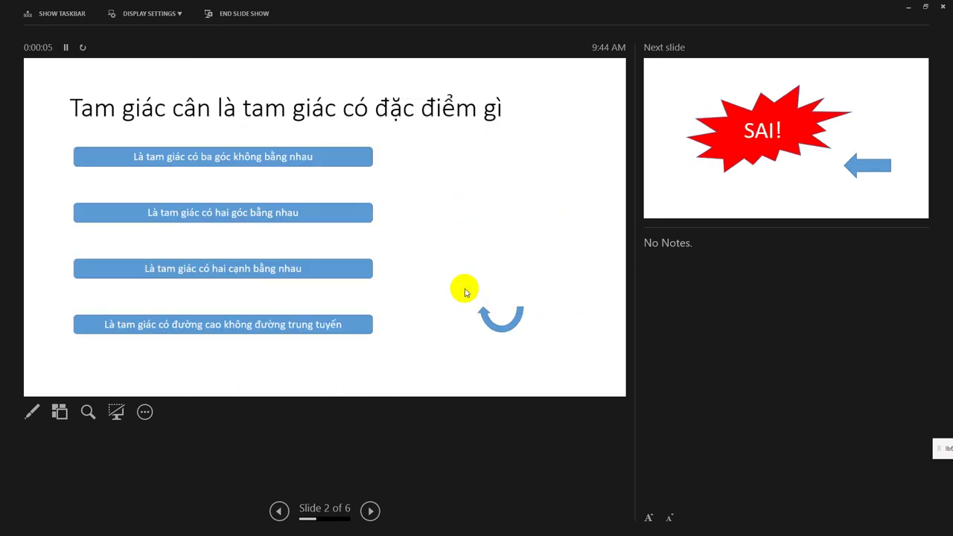
{"action": "left_click", "coordinate": [281, 272]}
{"action": "left_click", "coordinate": [494, 318]}
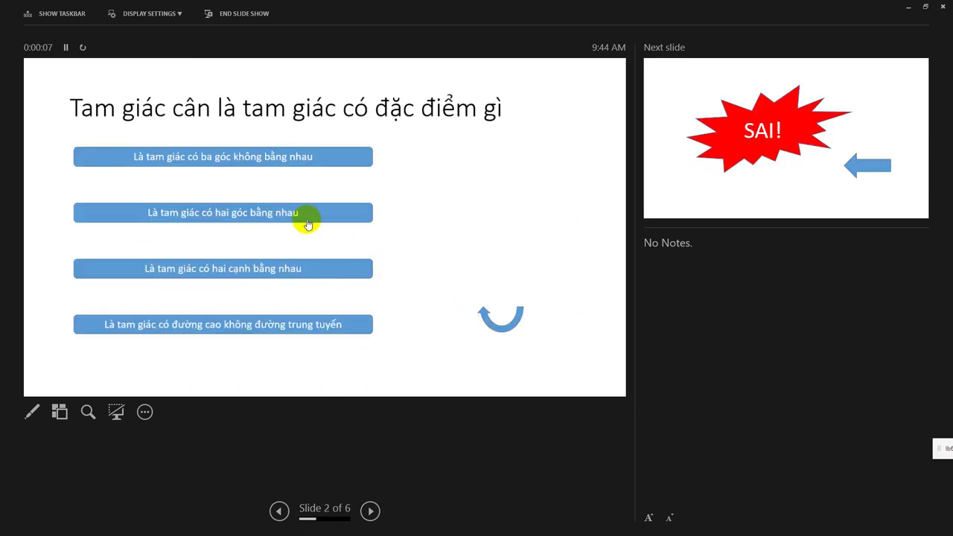
{"action": "left_click", "coordinate": [307, 217]}
{"action": "left_click", "coordinate": [494, 319]}
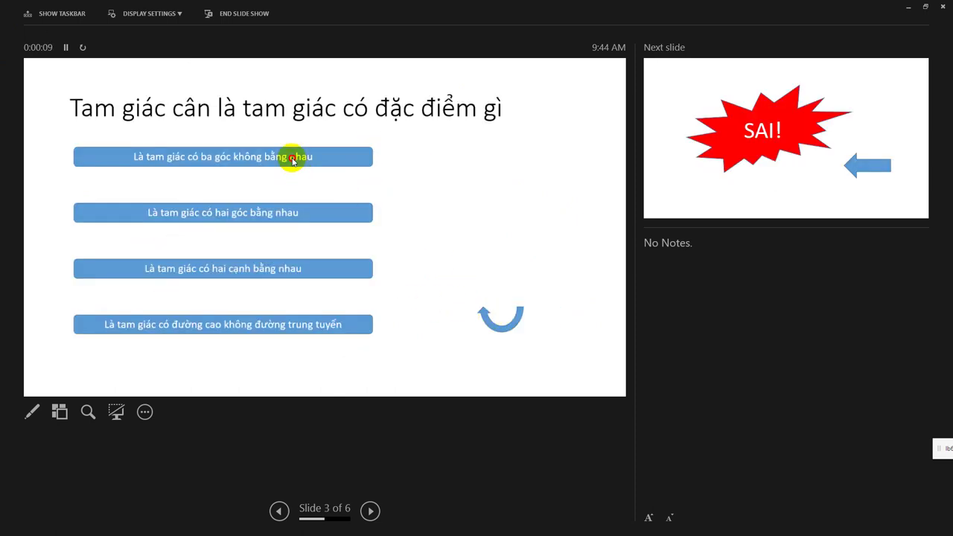
{"action": "left_click", "coordinate": [294, 158]}
{"action": "left_click", "coordinate": [461, 290]}
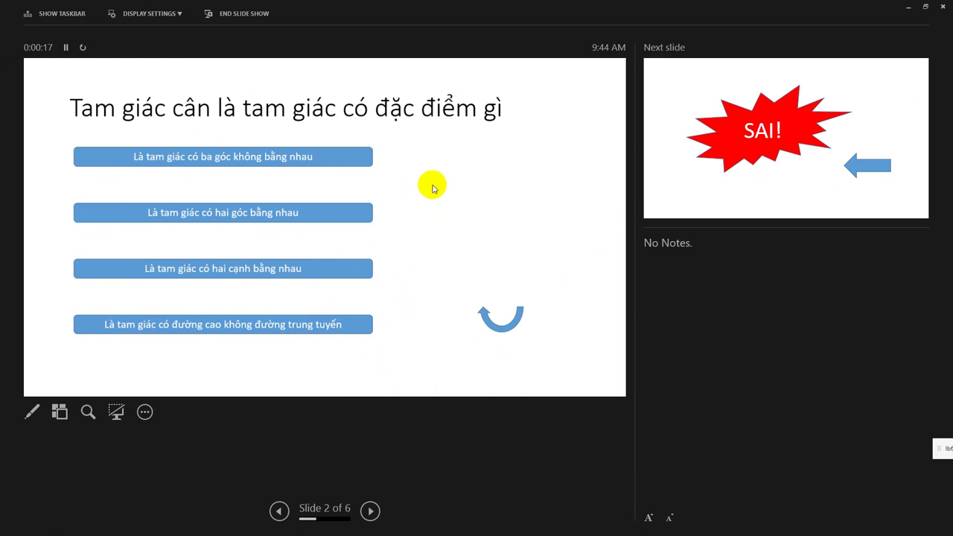
Step: Exit the slide show's Presenter View and return to the editor
{"action": "left_click", "coordinate": [448, 443]}
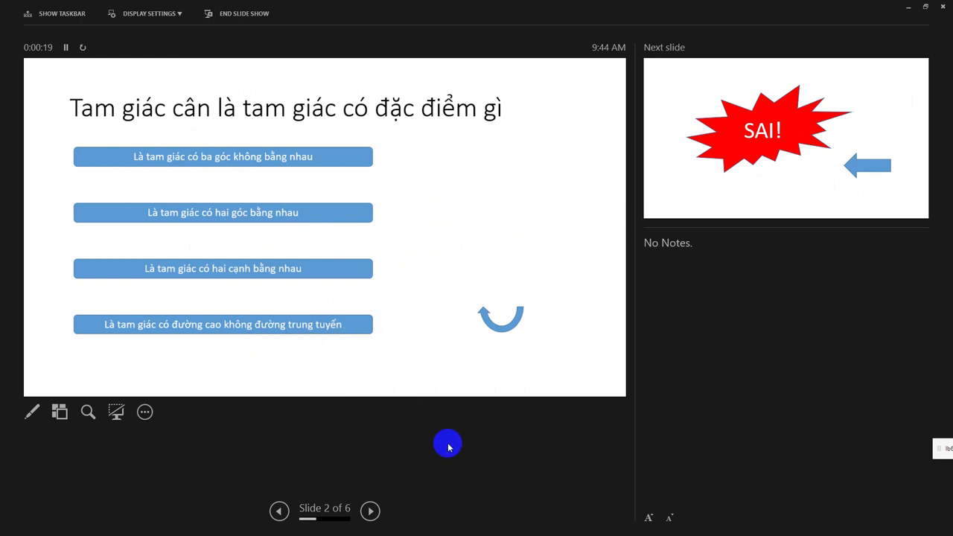
{"action": "left_click", "coordinate": [752, 304]}
{"action": "left_click", "coordinate": [911, 23]}
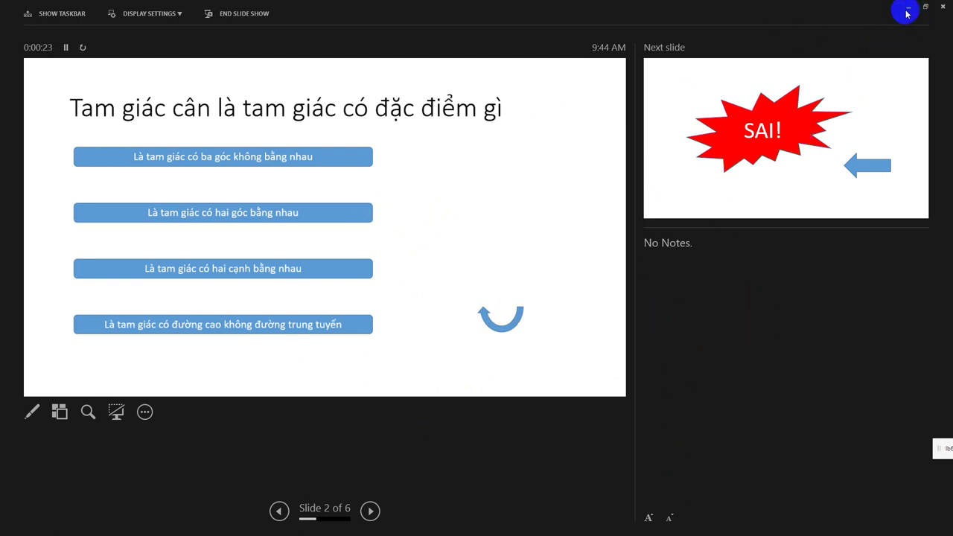
{"action": "left_click", "coordinate": [908, 7]}
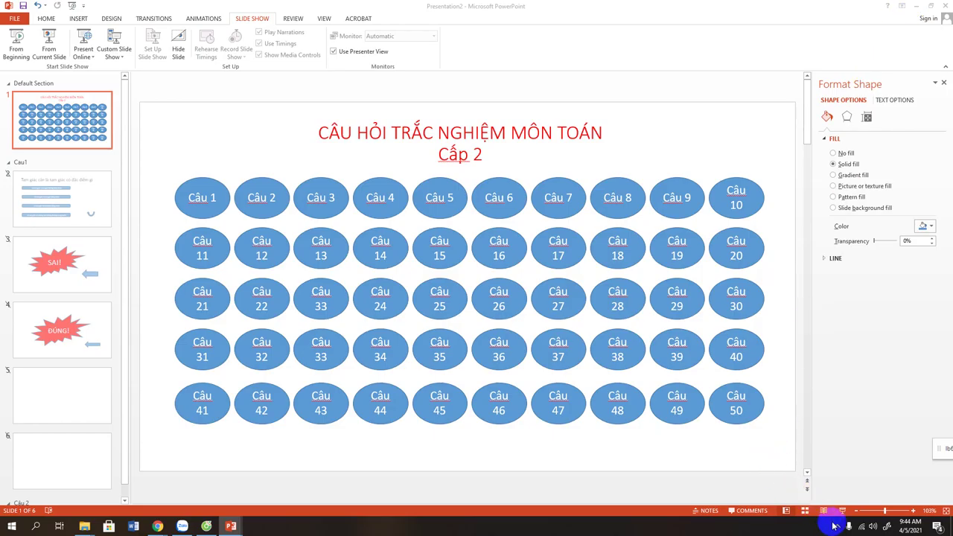